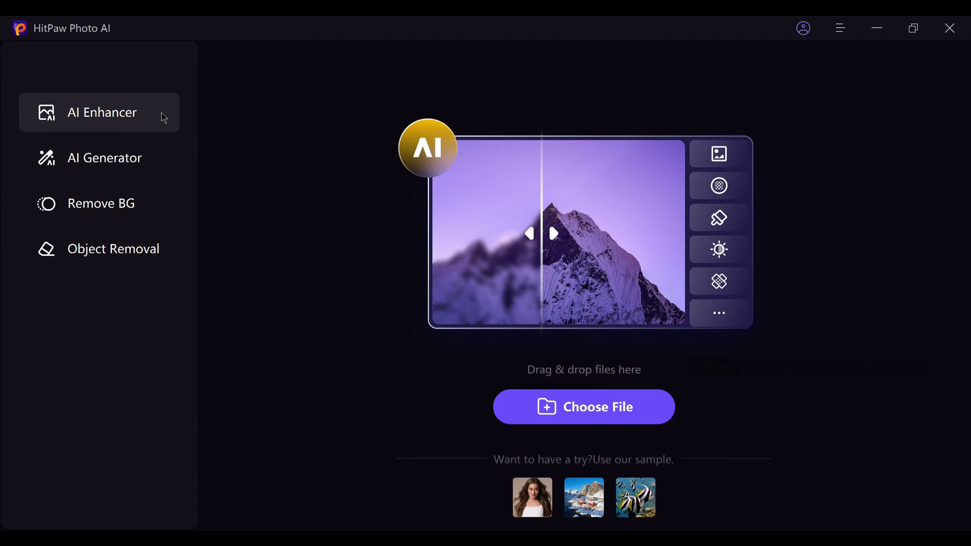
Step: Import the outdoor selfie photo into the AI Enhancer
{"action": "left_click", "coordinate": [559, 411]}
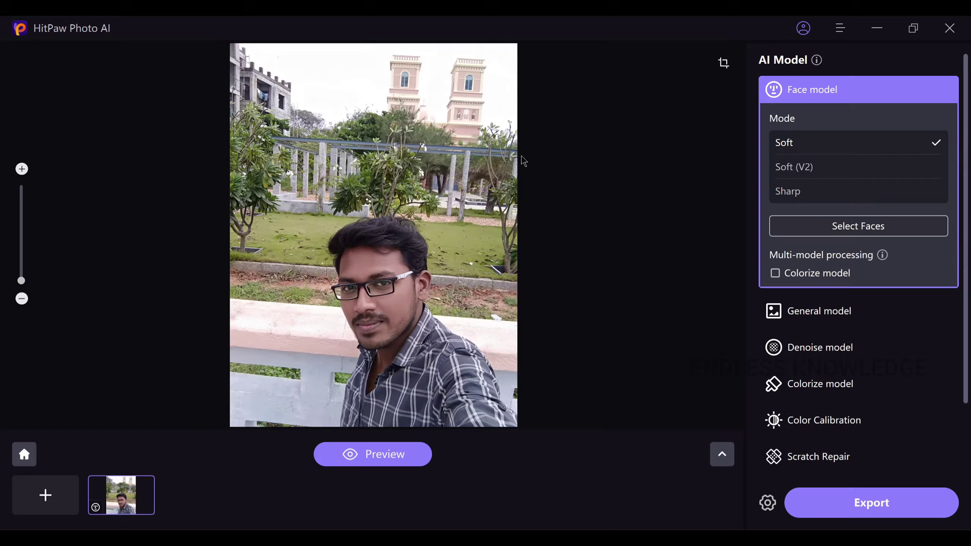
Step: Try a horizontal flip and a 90° clockwise rotation of the photo in the image editor, and discard the edits
{"action": "left_click", "coordinate": [725, 63]}
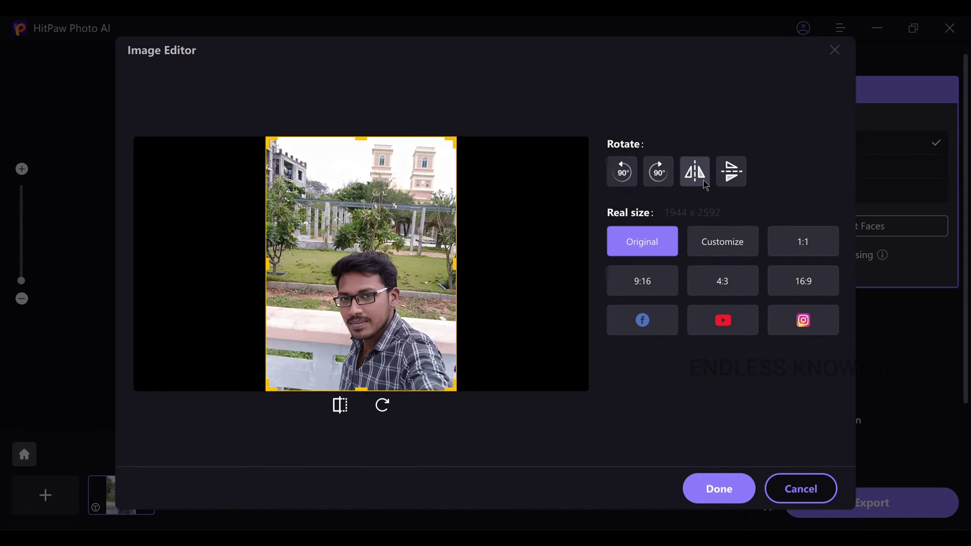
{"action": "left_click", "coordinate": [701, 186]}
{"action": "left_click", "coordinate": [659, 172]}
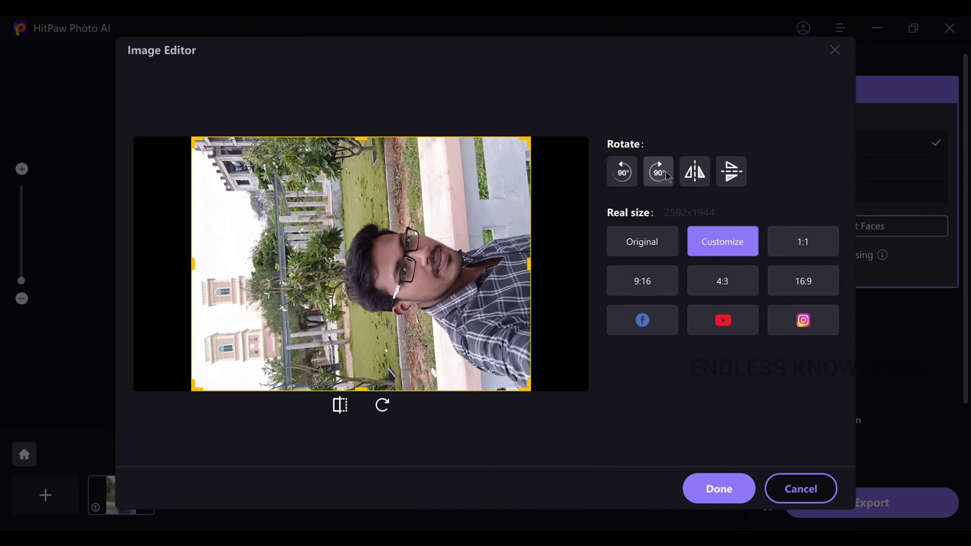
{"action": "left_click", "coordinate": [801, 489]}
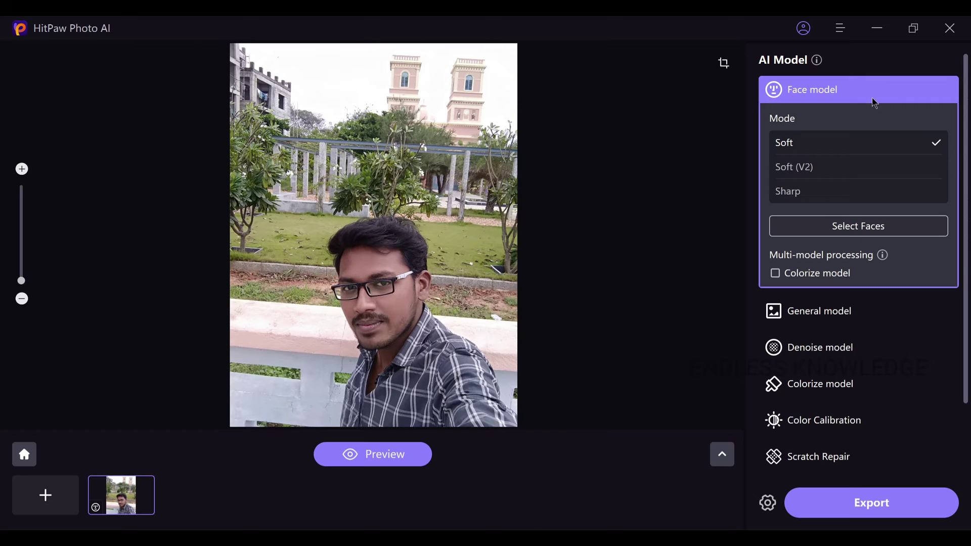
Step: Try the 100% (1944*2592) and Customize output resolutions, and set the resolution back to 200% (3888*5184)
{"action": "scroll", "coordinate": [885, 177], "scroll_direction": "down", "scroll_amount": 2}
{"action": "mouse_move", "coordinate": [897, 302]}
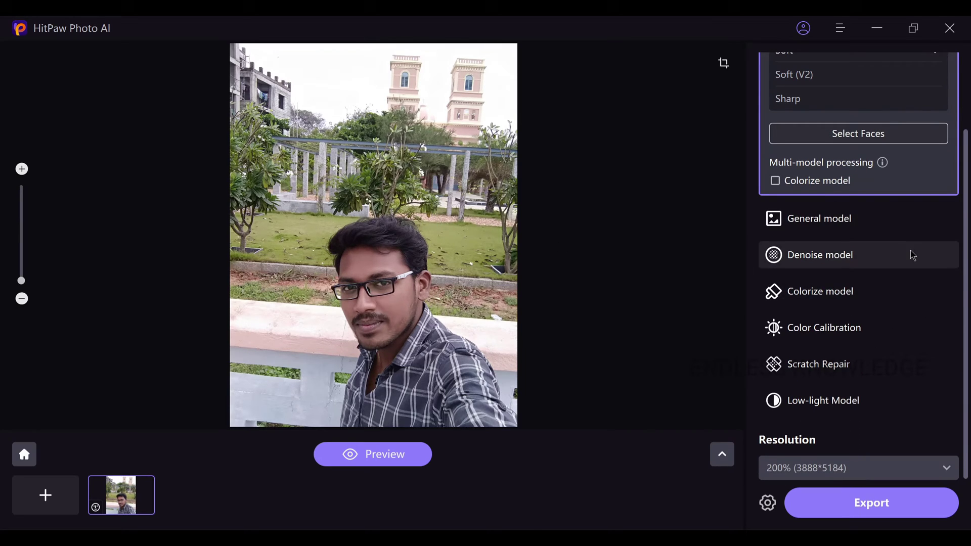
{"action": "left_click", "coordinate": [858, 467]}
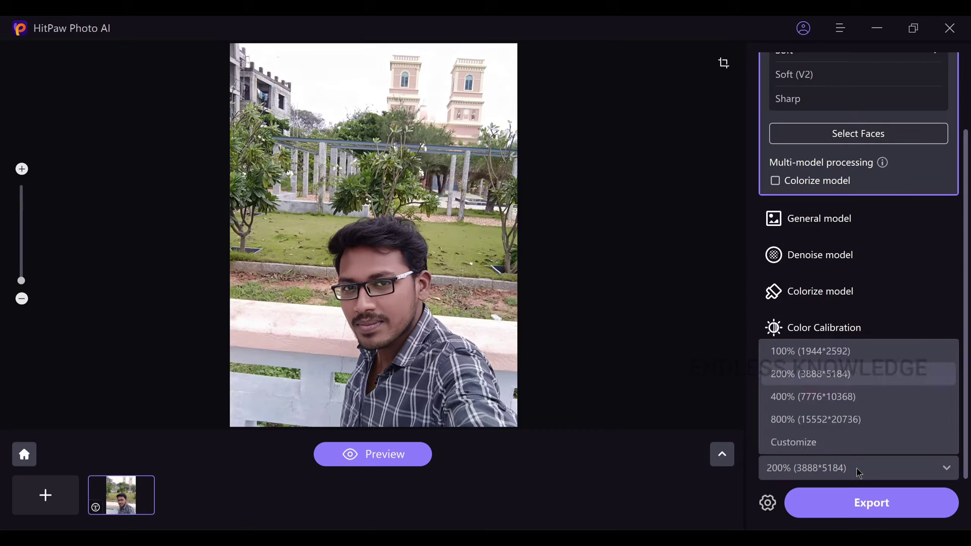
{"action": "left_click", "coordinate": [854, 361]}
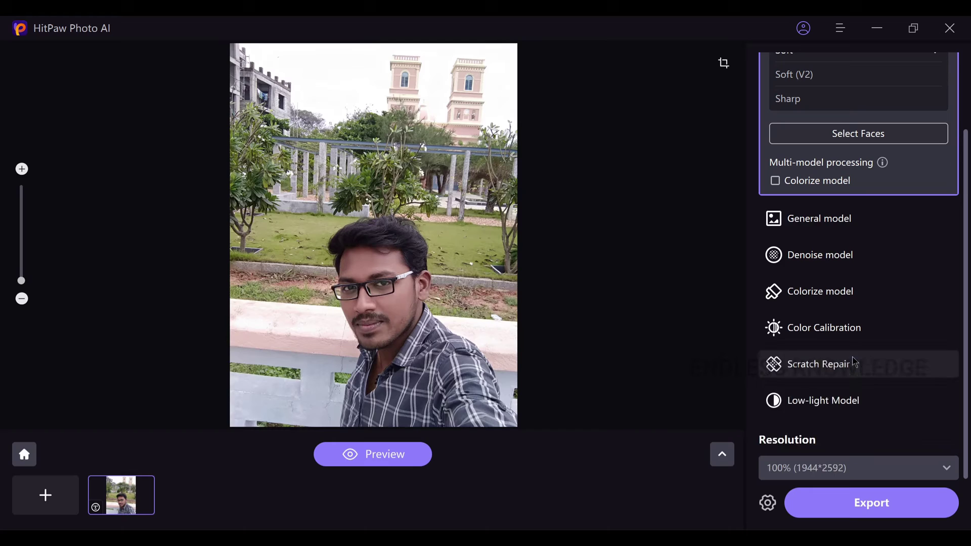
{"action": "left_click", "coordinate": [860, 472]}
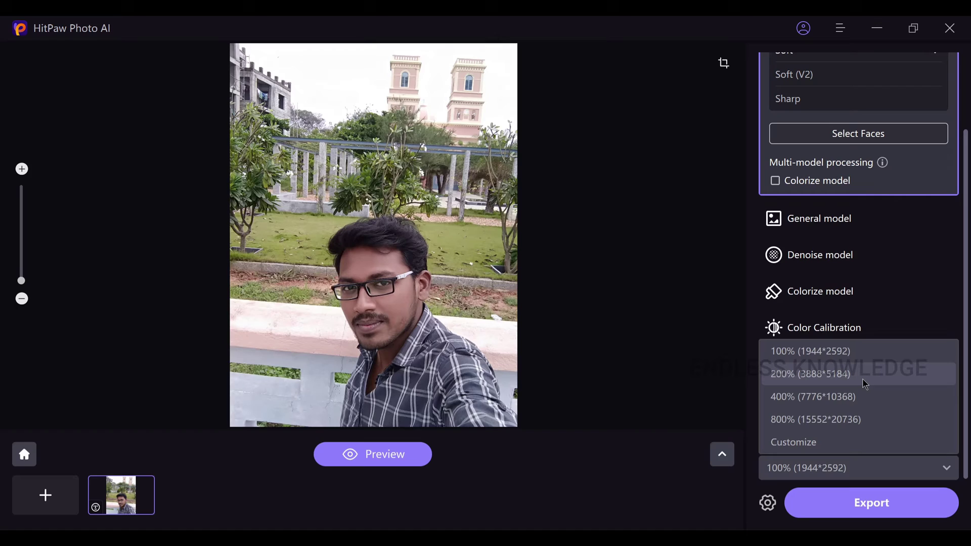
{"action": "left_click", "coordinate": [843, 443]}
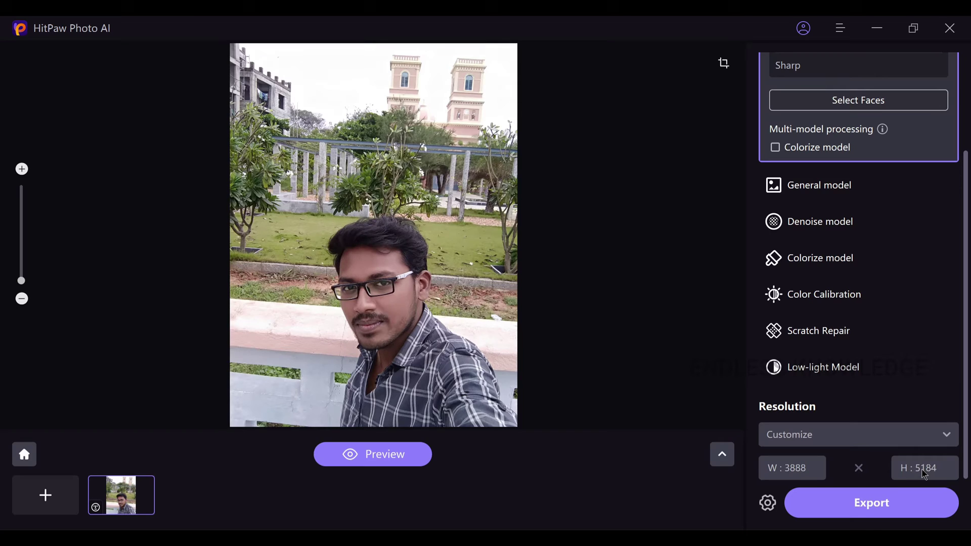
{"action": "left_click", "coordinate": [873, 445]}
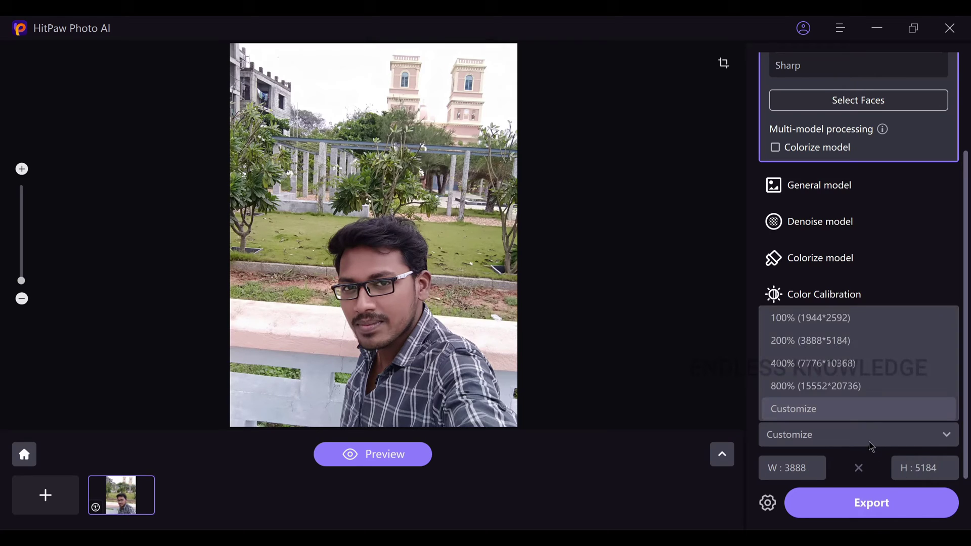
{"action": "left_click", "coordinate": [819, 349]}
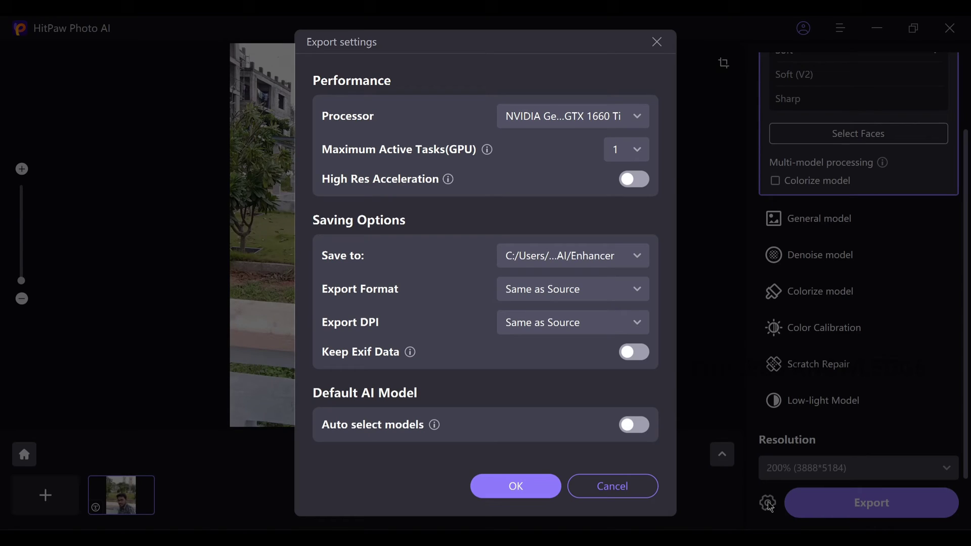
Step: Review the performance, saving and default AI model options in the export settings, and leave without changes
{"action": "left_click", "coordinate": [767, 503]}
{"action": "left_click", "coordinate": [625, 491]}
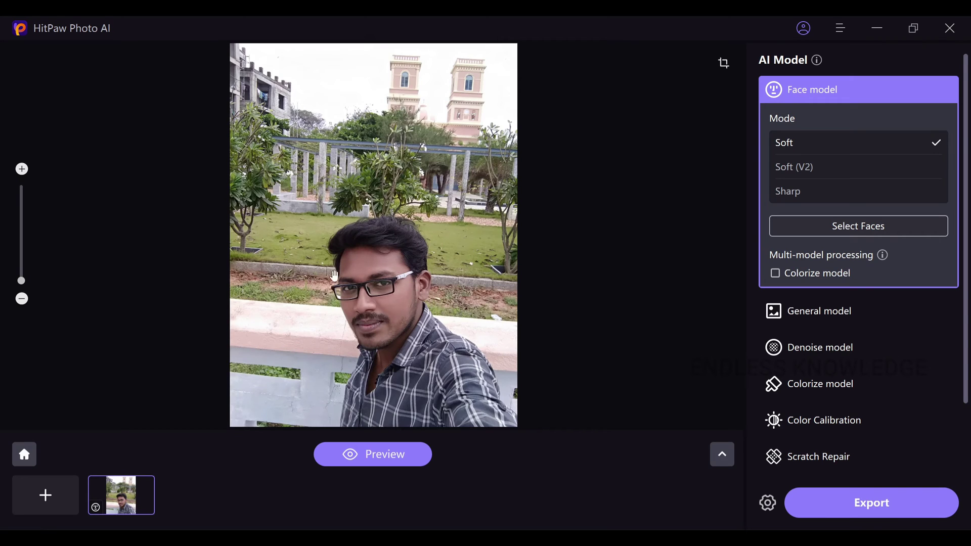
Step: Examine the face, glasses and shirt of the original photo up close, and return to the full view
{"action": "scroll", "coordinate": [305, 303], "scroll_direction": "up", "scroll_amount": 5}
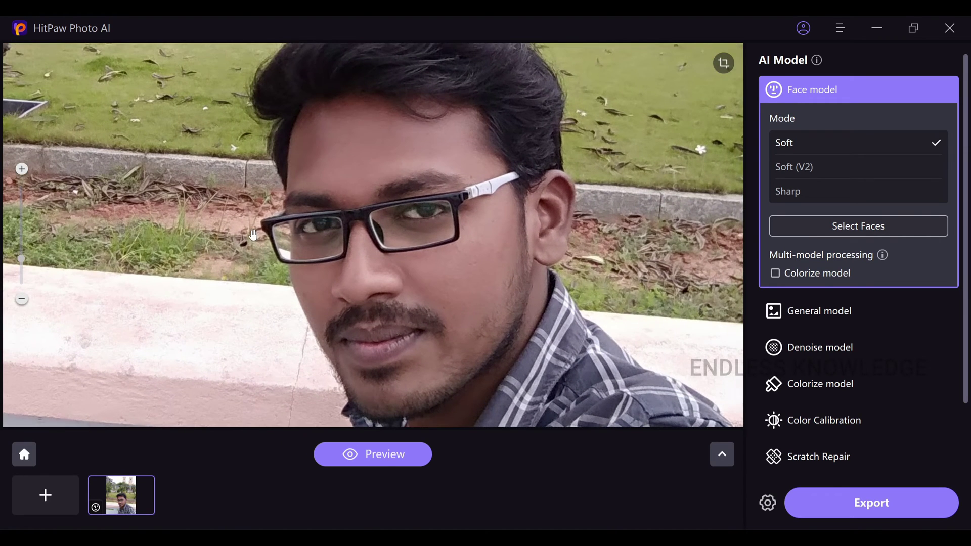
{"action": "scroll", "coordinate": [366, 320], "scroll_direction": "up", "scroll_amount": 2}
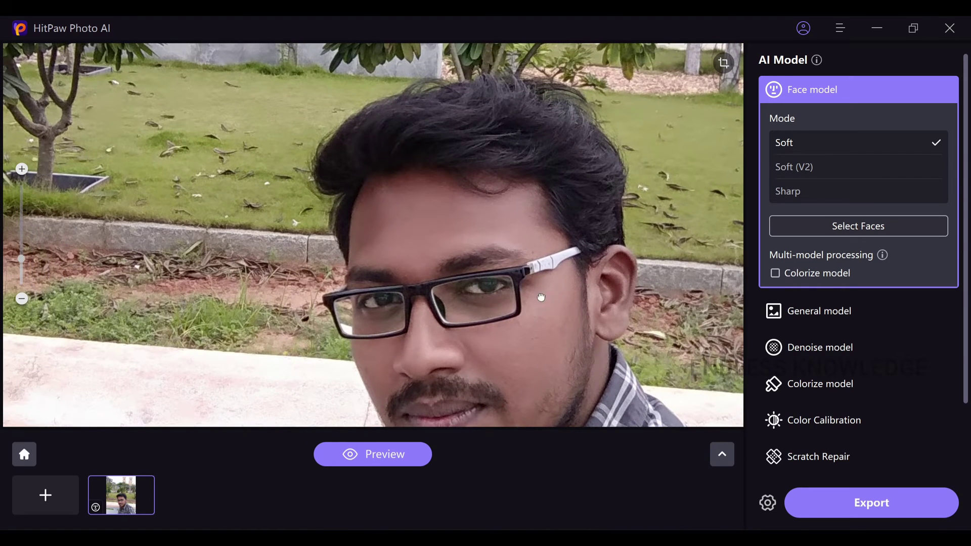
{"action": "left_click_drag", "start_coordinate": [540, 297], "coordinate": [388, 281]}
{"action": "left_click_drag", "start_coordinate": [423, 355], "coordinate": [406, 306]}
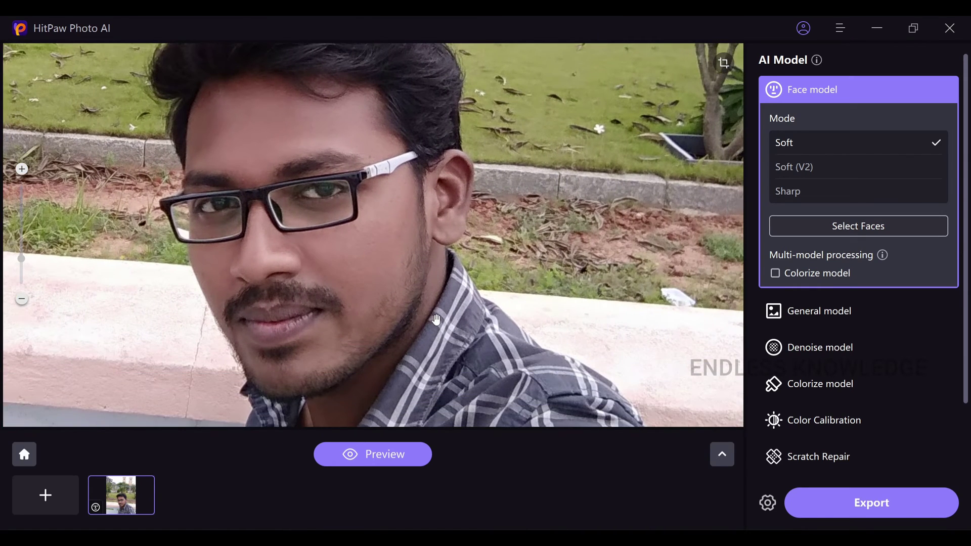
{"action": "left_click_drag", "start_coordinate": [416, 345], "coordinate": [520, 231]}
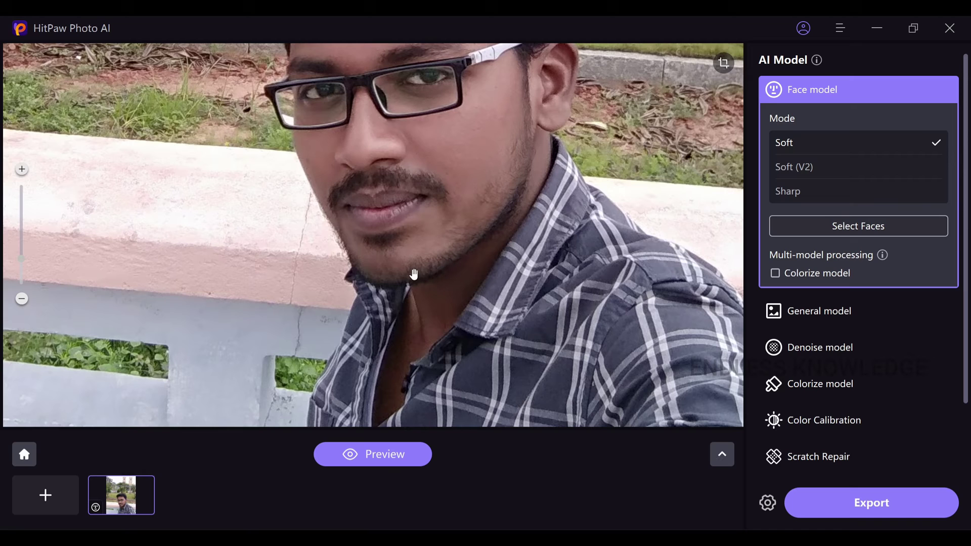
{"action": "scroll", "coordinate": [409, 274], "scroll_direction": "down", "scroll_amount": 5}
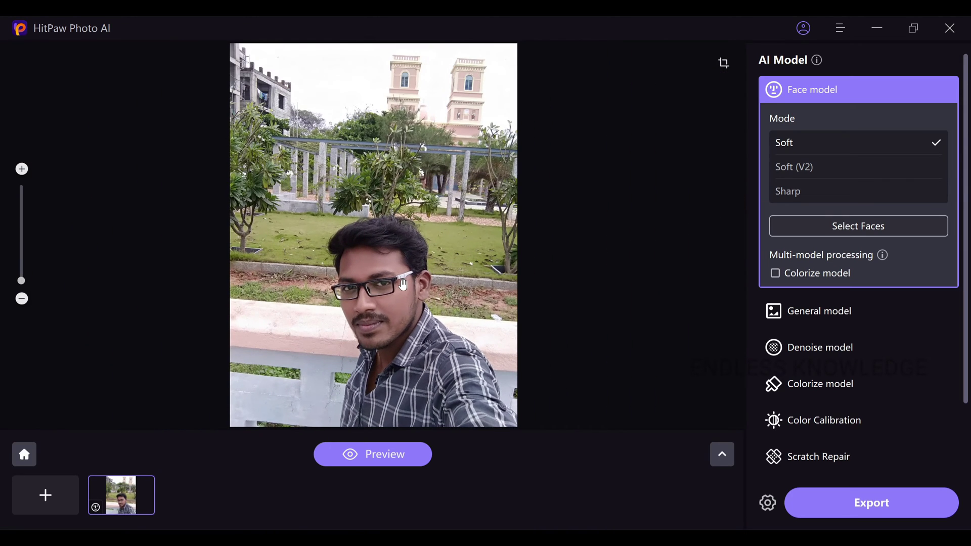
Step: Try the Face model's Soft (V2) mode, and switch the mode to Sharp
{"action": "mouse_move", "coordinate": [848, 90]}
{"action": "left_click", "coordinate": [825, 172]}
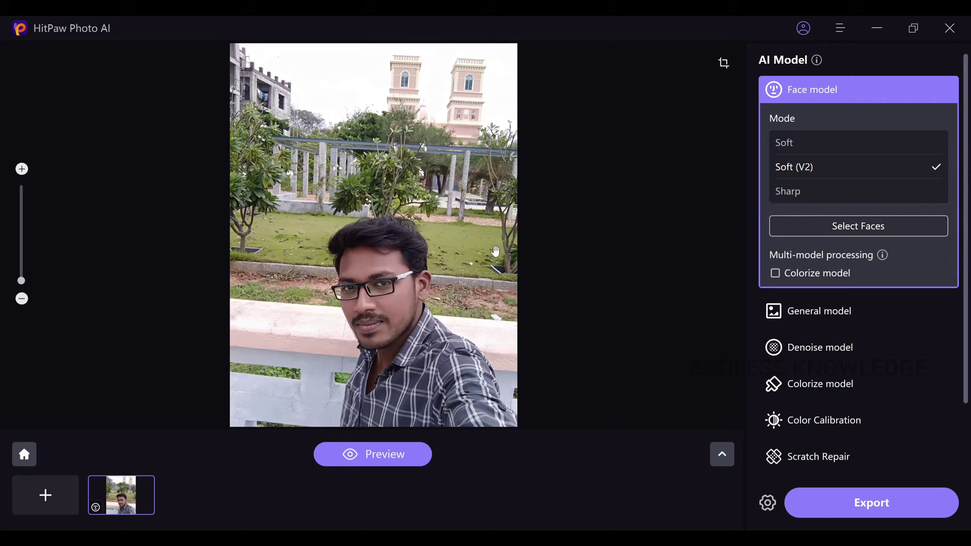
{"action": "scroll", "coordinate": [373, 280], "scroll_direction": "up", "scroll_amount": 3}
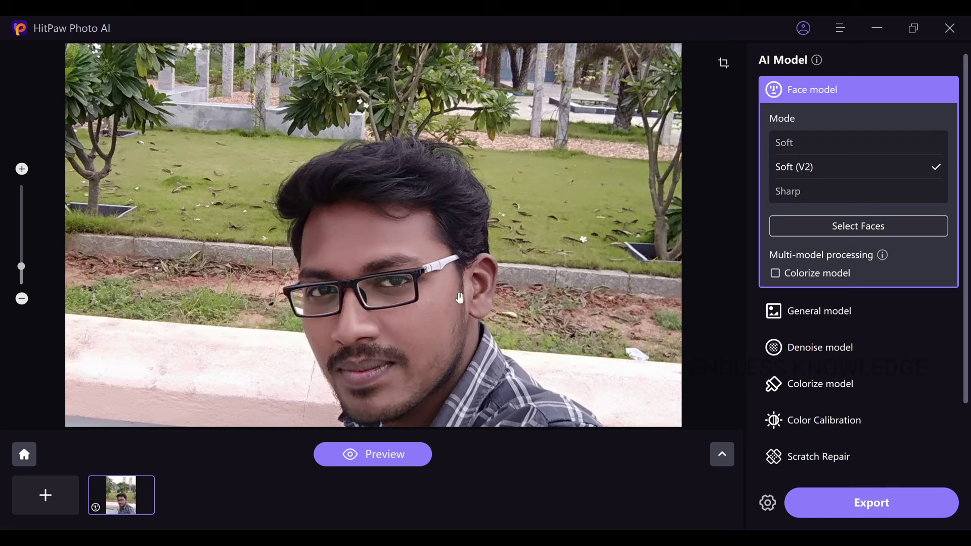
{"action": "scroll", "coordinate": [447, 283], "scroll_direction": "down", "scroll_amount": 3}
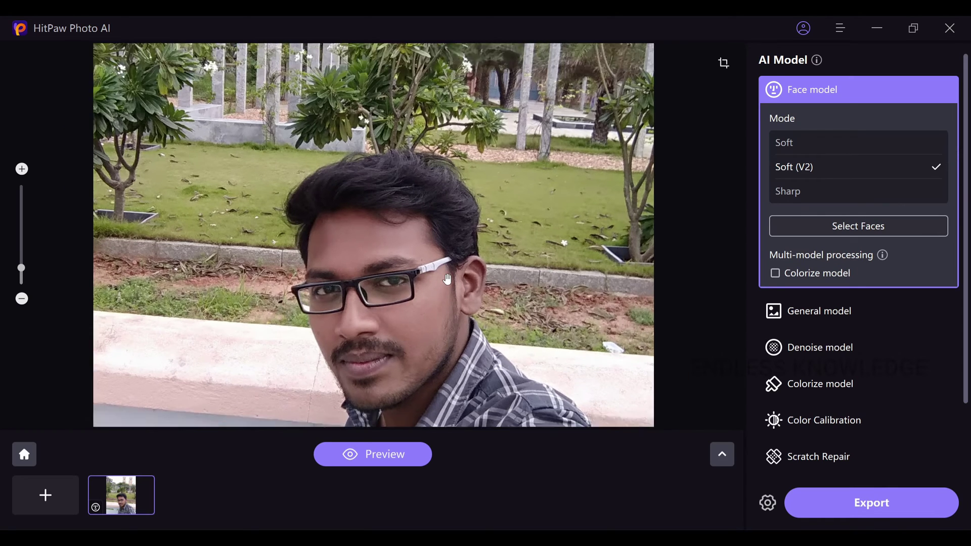
{"action": "left_click", "coordinate": [856, 191]}
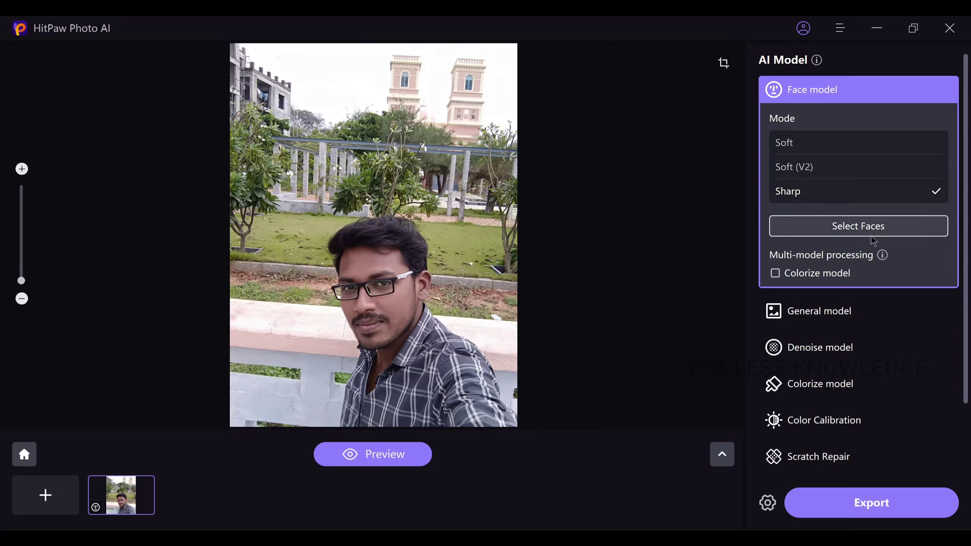
Step: Deselect and reselect the detected face for the Face model, and confirm the face selection
{"action": "mouse_move", "coordinate": [824, 97]}
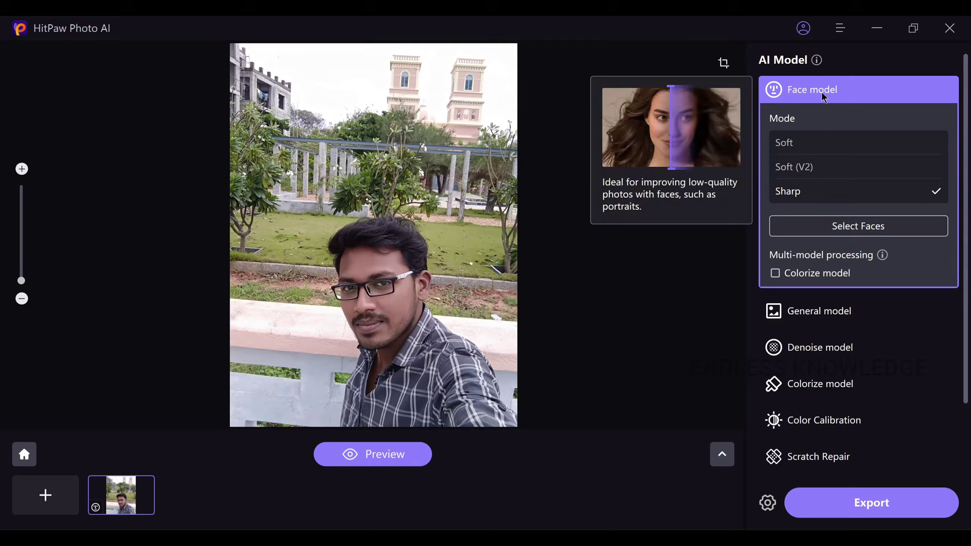
{"action": "left_click", "coordinate": [843, 226]}
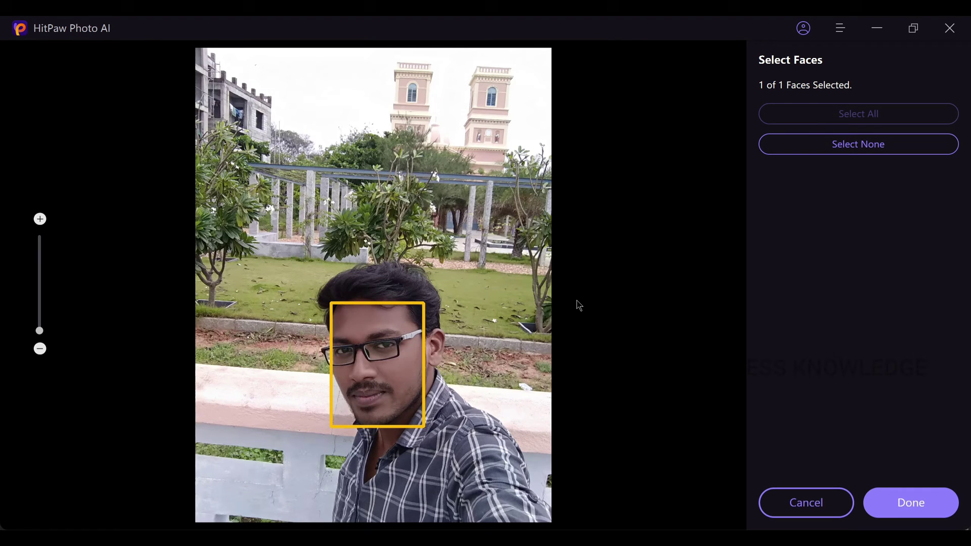
{"action": "left_click", "coordinate": [376, 367]}
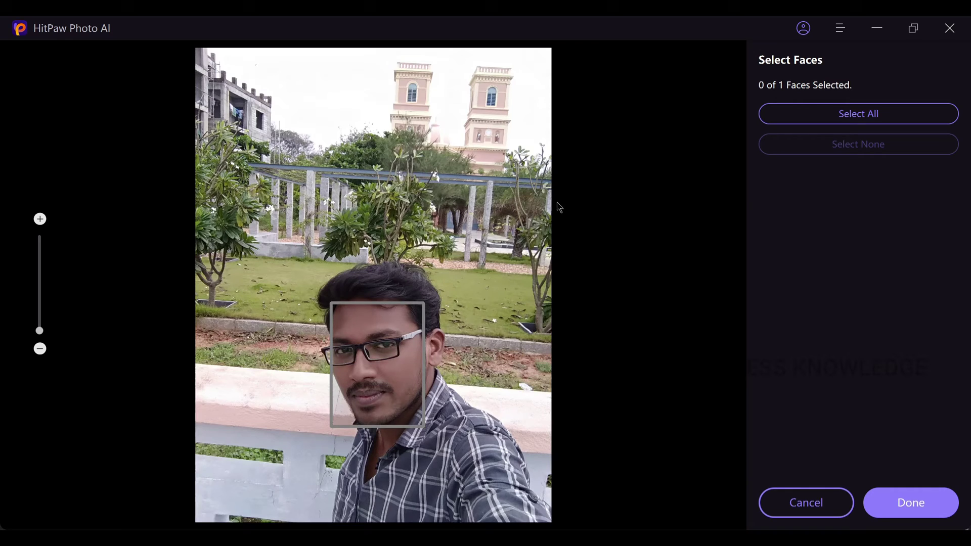
{"action": "left_click", "coordinate": [388, 351]}
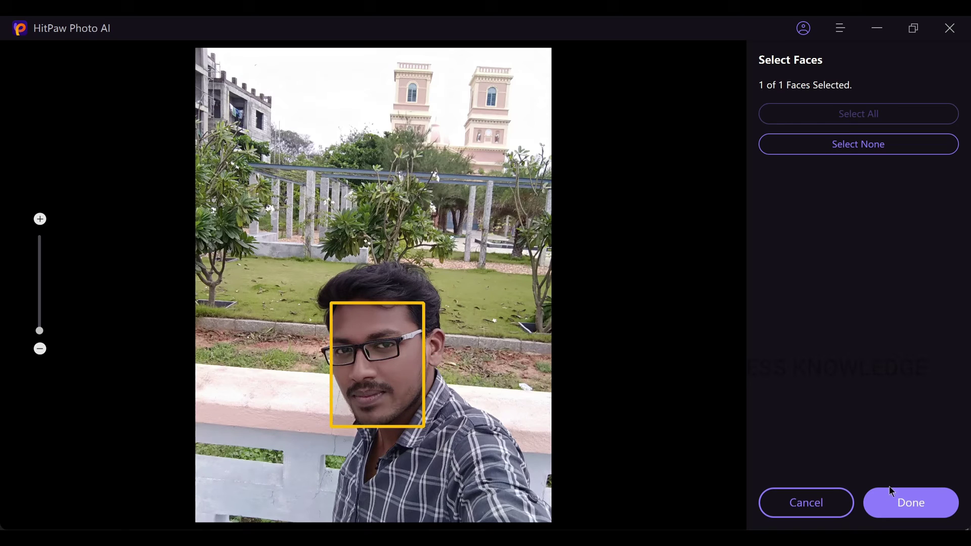
{"action": "left_click", "coordinate": [912, 508]}
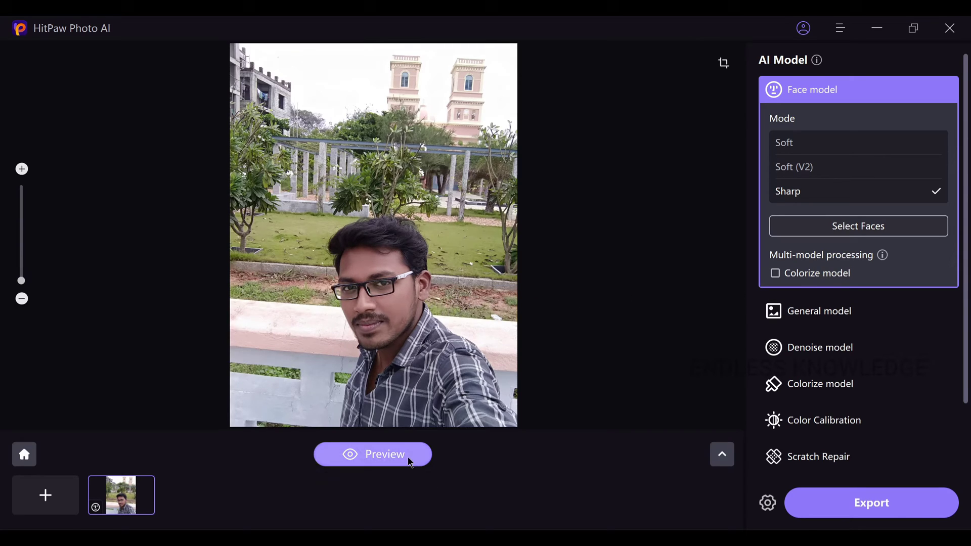
Step: Generate a preview of the photo enhanced with the Face model in Sharp mode
{"action": "scroll", "coordinate": [890, 382], "scroll_direction": "down", "scroll_amount": 2}
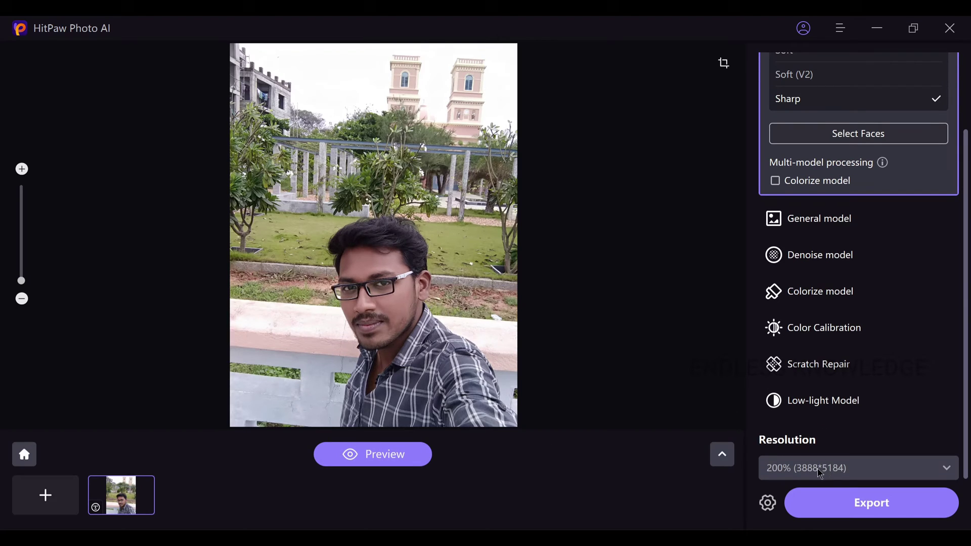
{"action": "left_click", "coordinate": [374, 451]}
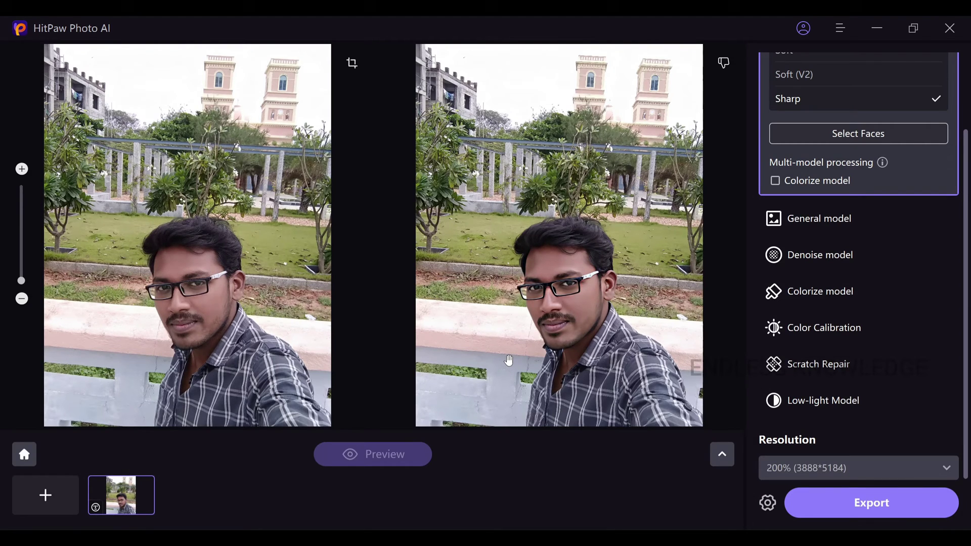
Step: Compare the original and enhanced photo up close on the face, hair, shirt and background
{"action": "scroll", "coordinate": [570, 334], "scroll_direction": "up", "scroll_amount": 5}
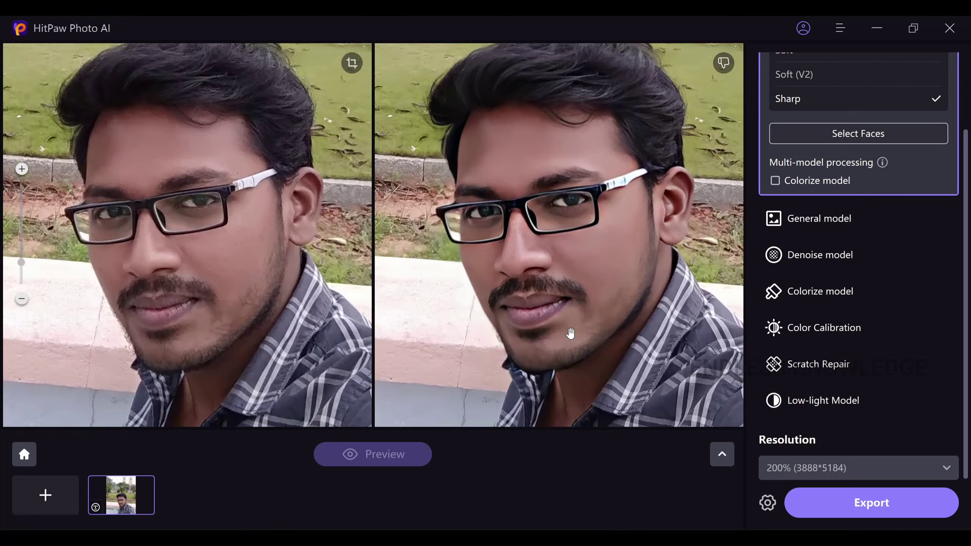
{"action": "mouse_move", "coordinate": [498, 174]}
{"action": "left_mouse_down"}
{"action": "mouse_move", "coordinate": [471, 257]}
{"action": "mouse_move", "coordinate": [598, 211]}
{"action": "mouse_move", "coordinate": [518, 257]}
{"action": "left_mouse_up"}
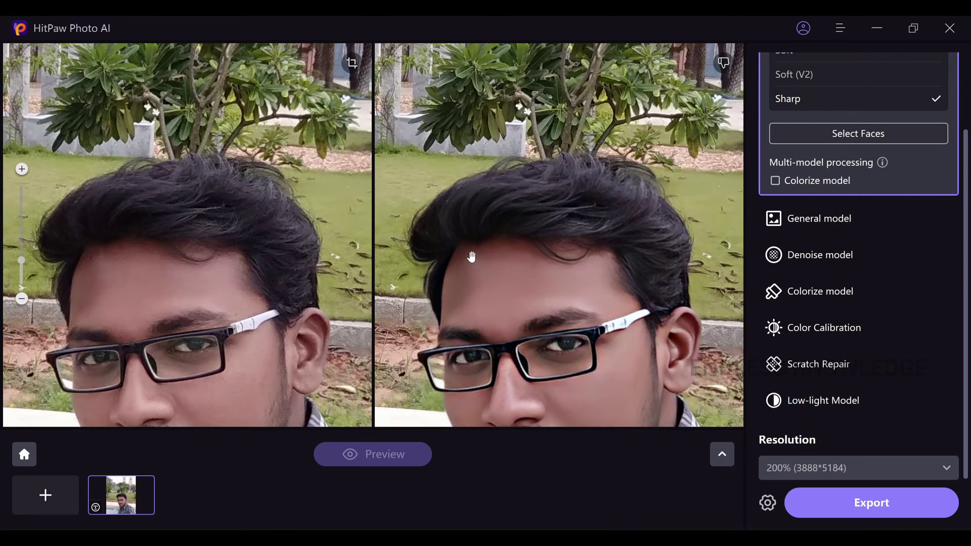
{"action": "left_click_drag", "start_coordinate": [583, 332], "coordinate": [150, 260]}
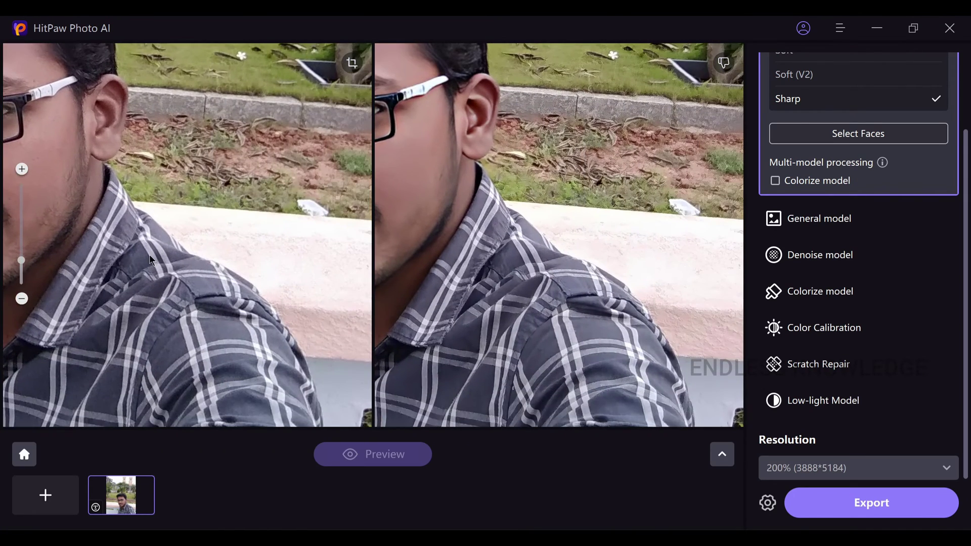
{"action": "scroll", "coordinate": [506, 260], "scroll_direction": "up", "scroll_amount": 2}
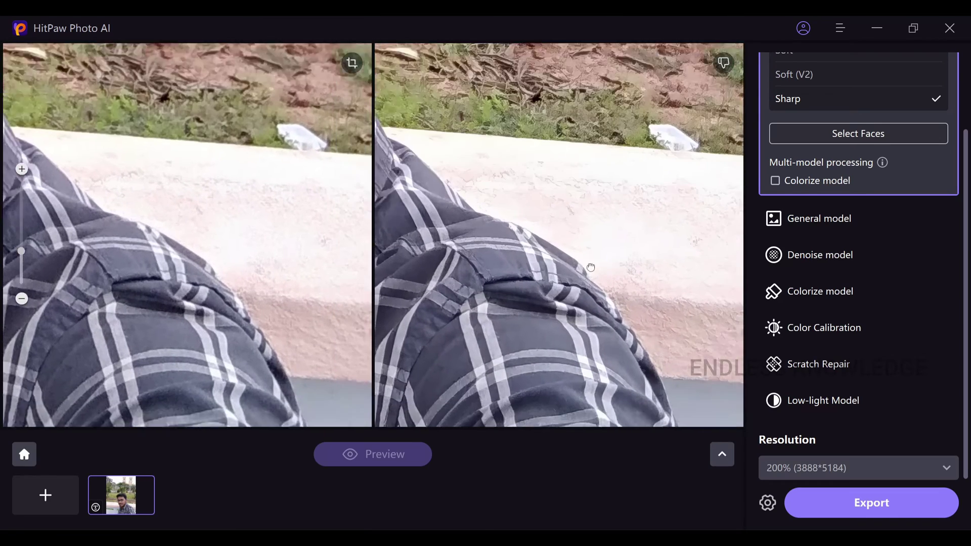
{"action": "scroll", "coordinate": [591, 267], "scroll_direction": "up", "scroll_amount": 1}
{"action": "scroll", "coordinate": [663, 299], "scroll_direction": "up", "scroll_amount": 1}
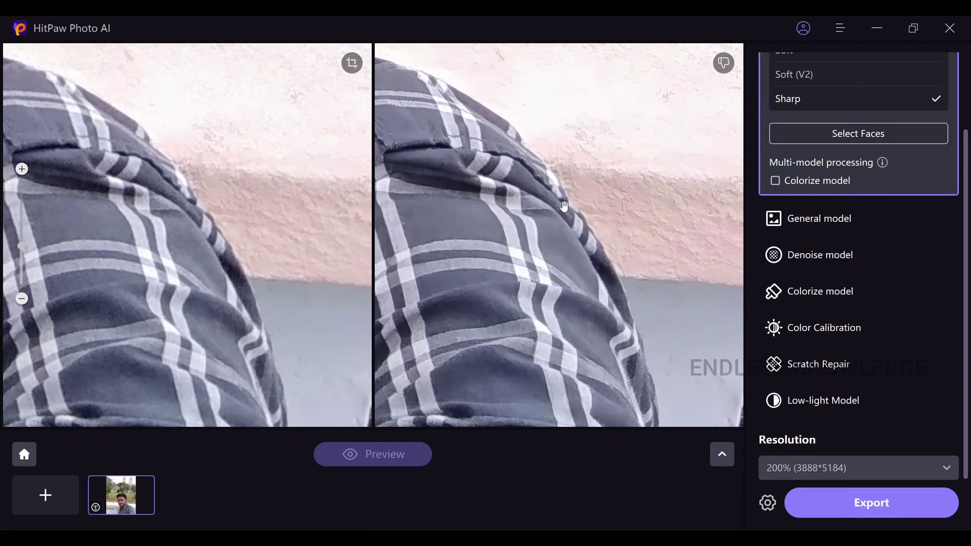
{"action": "scroll", "coordinate": [584, 265], "scroll_direction": "down", "scroll_amount": 3}
{"action": "scroll", "coordinate": [535, 230], "scroll_direction": "down", "scroll_amount": 2}
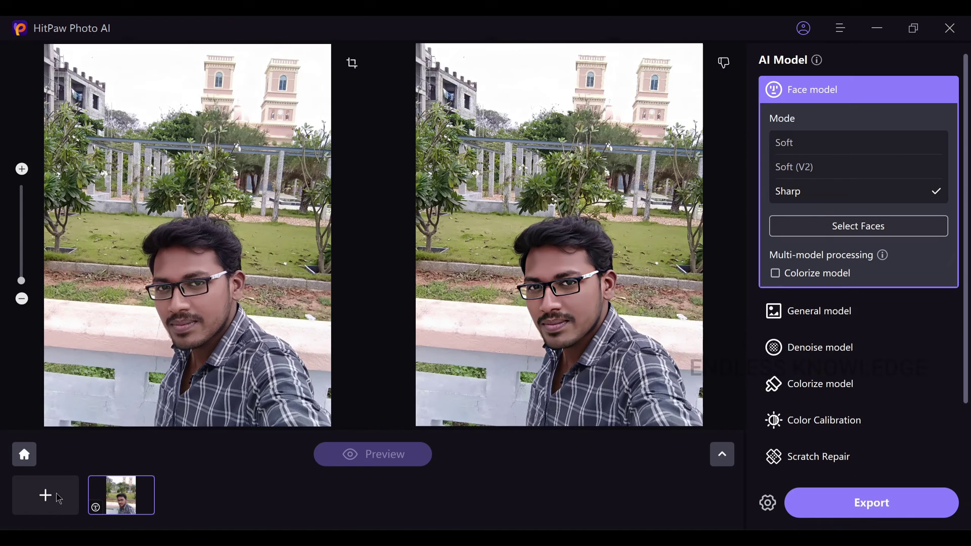
Step: Import the close-up portrait of the dark-haired woman from the Downloads folder
{"action": "left_click", "coordinate": [59, 499]}
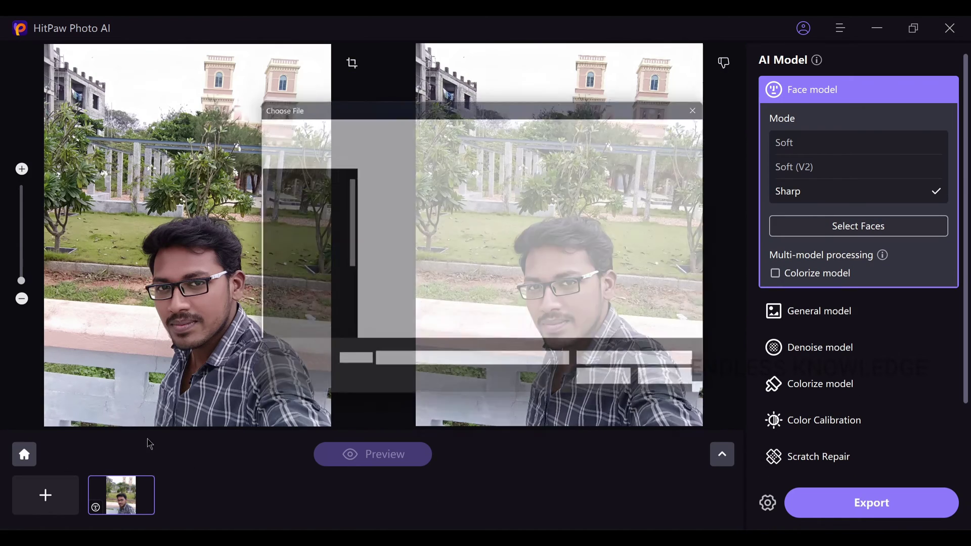
{"action": "scroll", "coordinate": [436, 297], "scroll_direction": "down", "scroll_amount": 3}
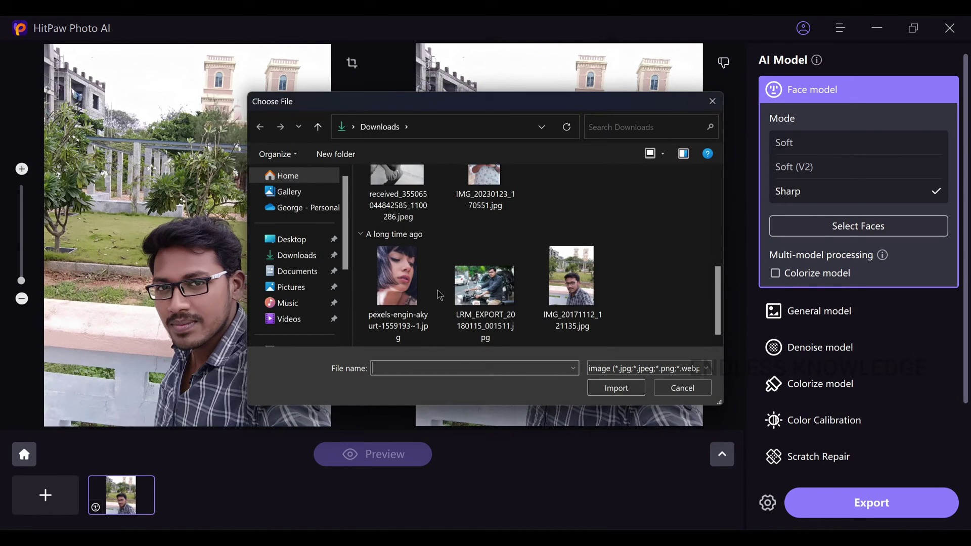
{"action": "left_click", "coordinate": [409, 287]}
{"action": "left_click", "coordinate": [602, 389]}
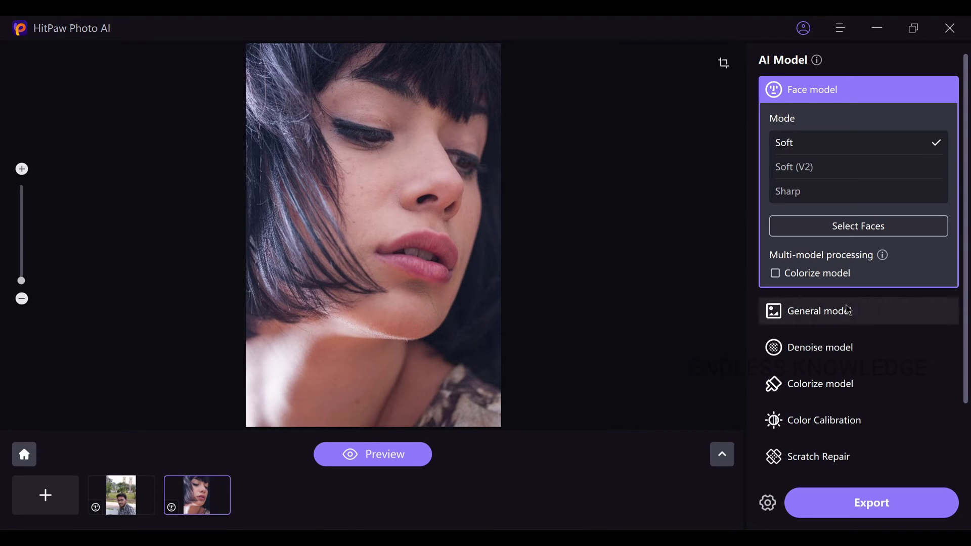
Step: Choose the General model for the portrait and inspect the original's lips, nose, eyes and hair up close
{"action": "left_click", "coordinate": [863, 311]}
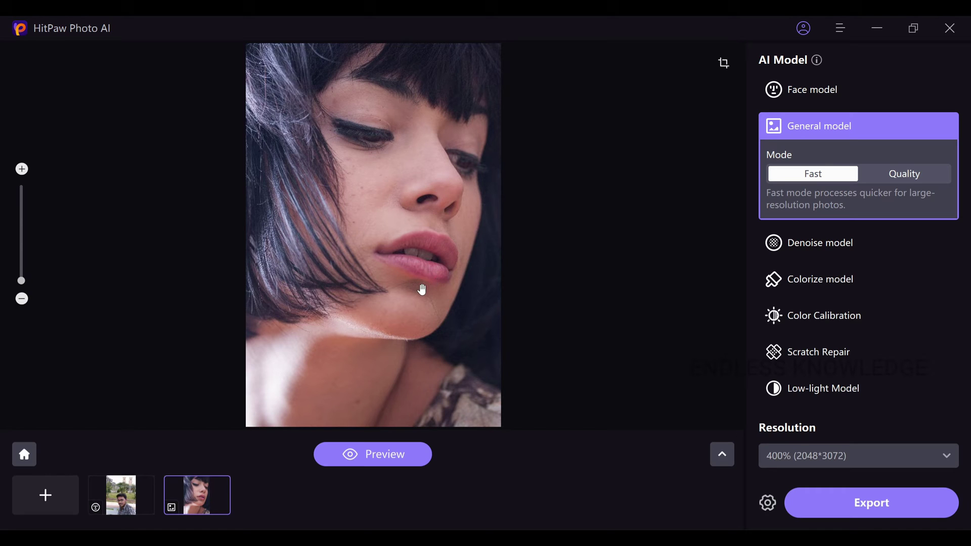
{"action": "scroll", "coordinate": [422, 290], "scroll_direction": "up", "scroll_amount": 4}
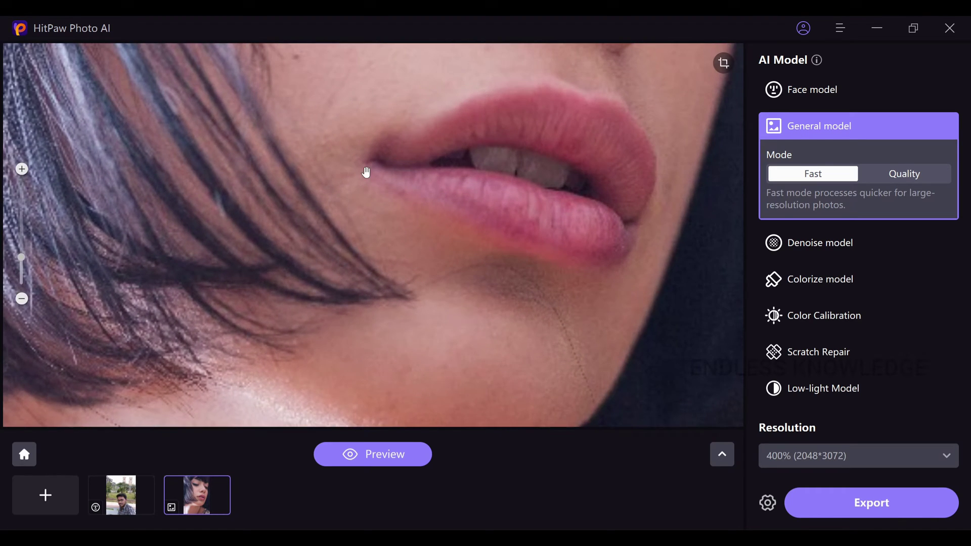
{"action": "left_click_drag", "start_coordinate": [364, 170], "coordinate": [340, 362]}
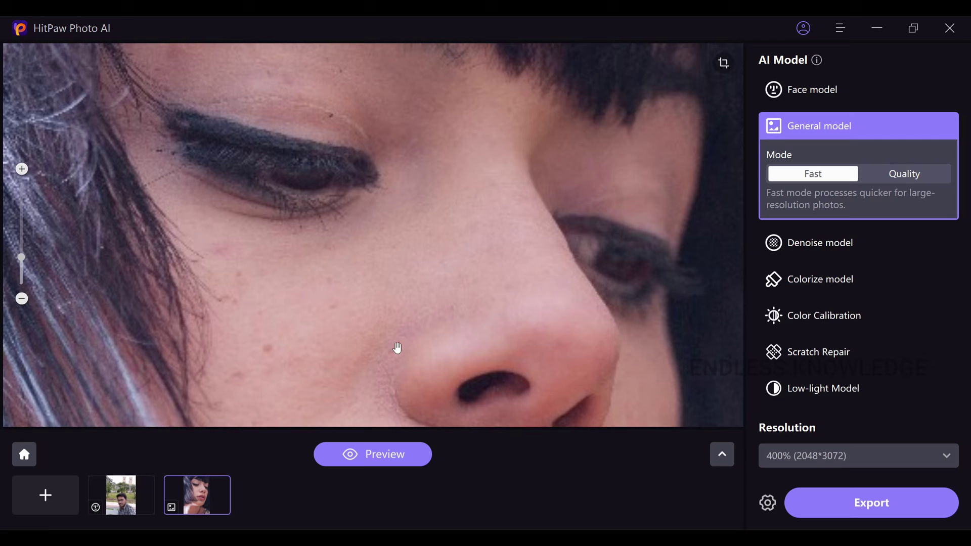
{"action": "left_click_drag", "start_coordinate": [329, 244], "coordinate": [325, 312]}
{"action": "scroll", "coordinate": [358, 291], "scroll_direction": "down", "scroll_amount": 5}
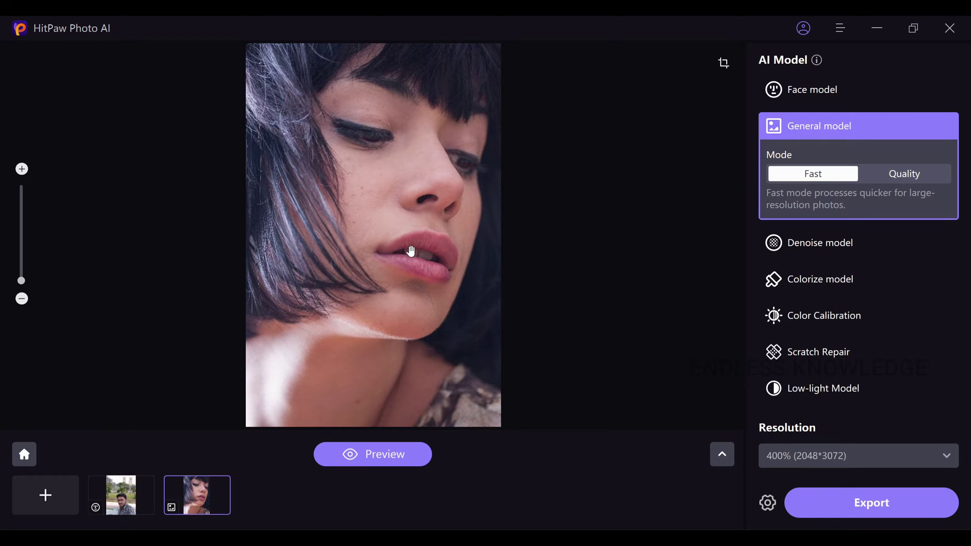
Step: Set the General model to Quality mode at 400% (2048*3072) resolution and generate a preview of the portrait
{"action": "left_click", "coordinate": [911, 178]}
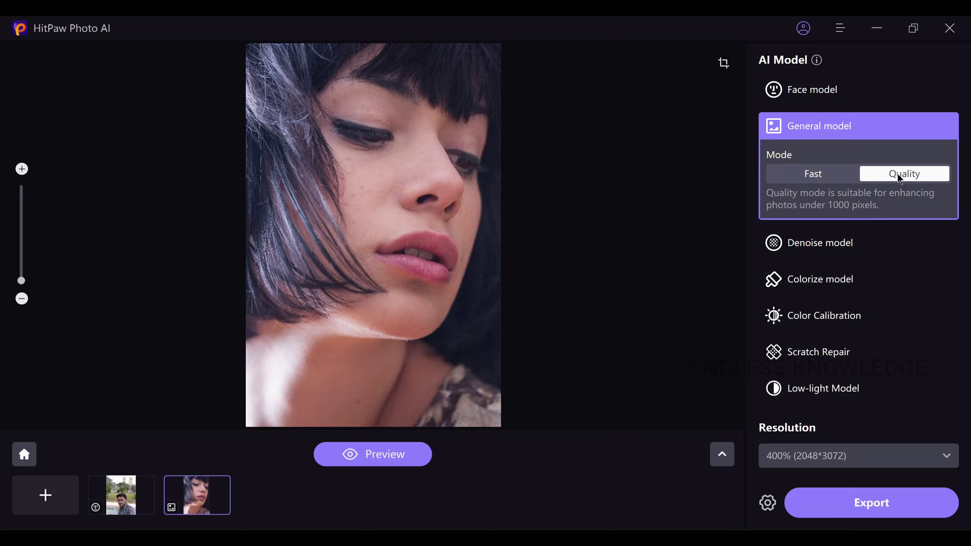
{"action": "left_click", "coordinate": [815, 174]}
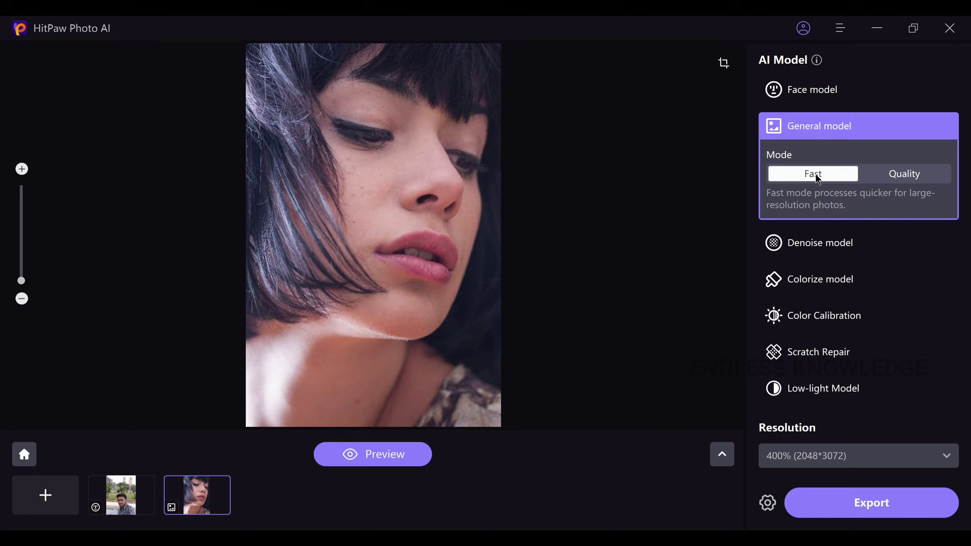
{"action": "left_click", "coordinate": [905, 173]}
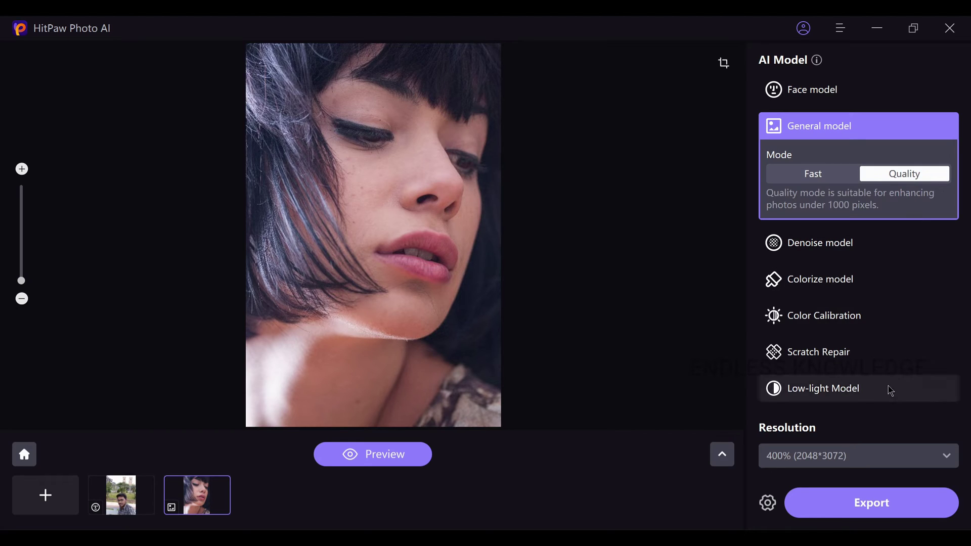
{"action": "left_click", "coordinate": [851, 461]}
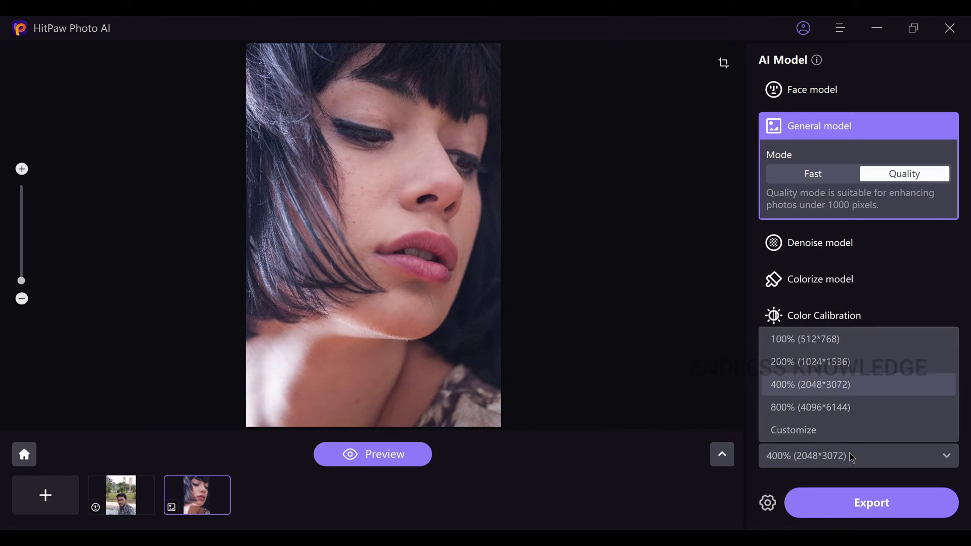
{"action": "left_click", "coordinate": [853, 387]}
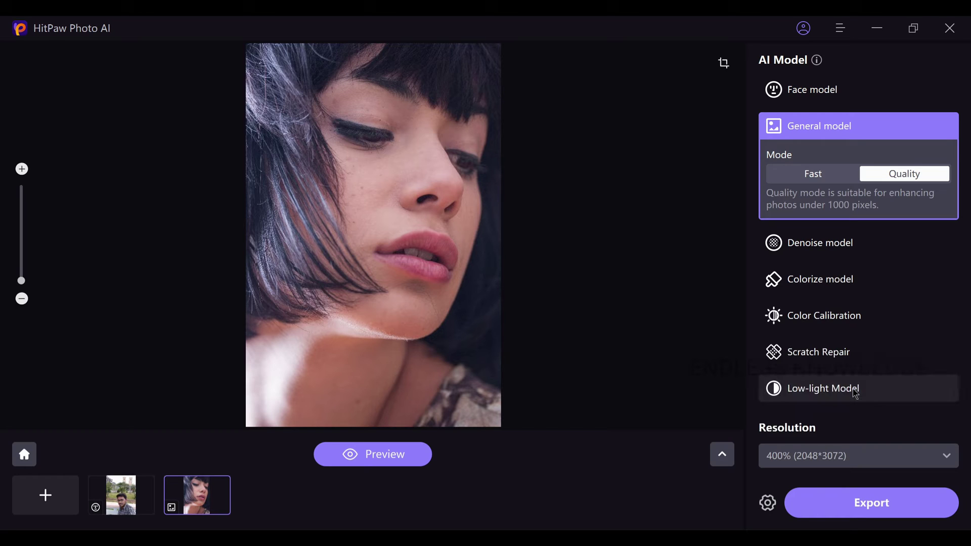
{"action": "left_click", "coordinate": [403, 455]}
Step: Compare the original and General model result up close on the skin, eyes, eyebrow, hair, nose, lips and chin
{"action": "scroll", "coordinate": [566, 259], "scroll_direction": "up", "scroll_amount": 3}
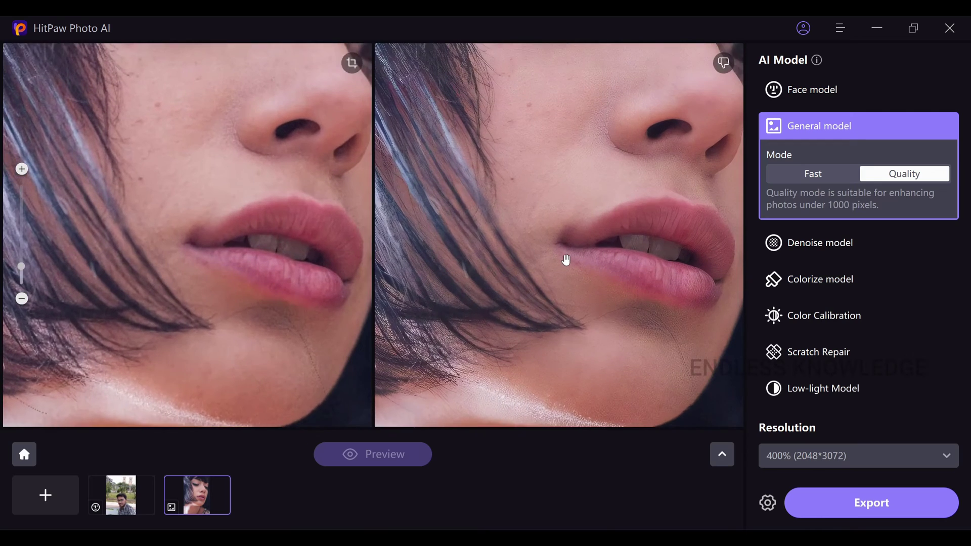
{"action": "scroll", "coordinate": [566, 259], "scroll_direction": "up", "scroll_amount": 1}
{"action": "left_click_drag", "start_coordinate": [581, 162], "coordinate": [546, 358]}
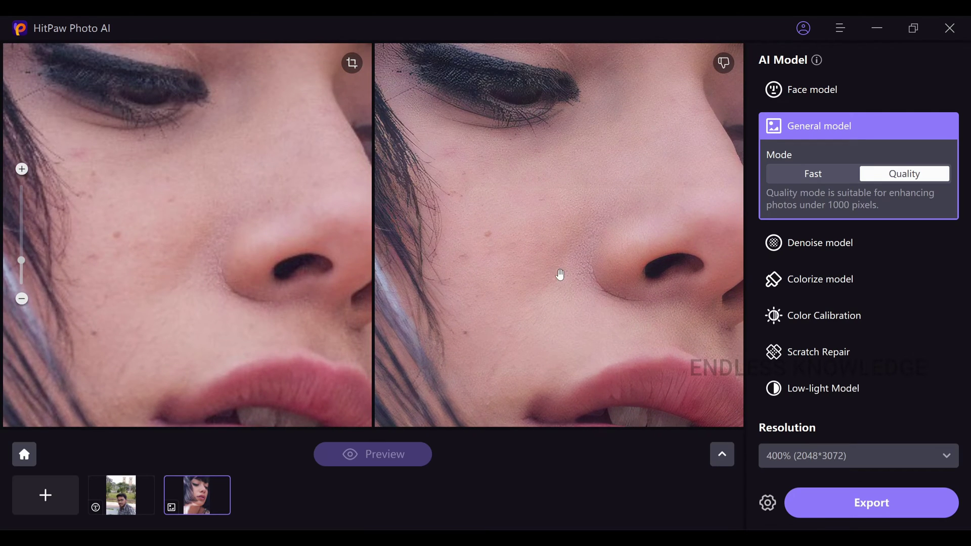
{"action": "scroll", "coordinate": [560, 275], "scroll_direction": "up", "scroll_amount": 1}
{"action": "left_click_drag", "start_coordinate": [559, 297], "coordinate": [470, 333]}
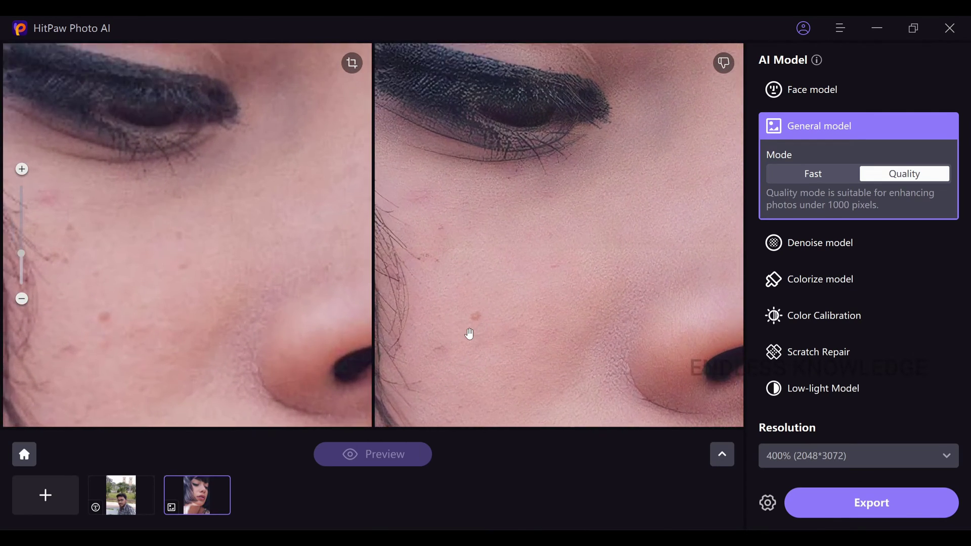
{"action": "left_click_drag", "start_coordinate": [594, 212], "coordinate": [594, 243]}
{"action": "mouse_move", "coordinate": [547, 71]}
{"action": "left_mouse_down"}
{"action": "mouse_move", "coordinate": [536, 165]}
{"action": "mouse_move", "coordinate": [716, 256]}
{"action": "left_mouse_up"}
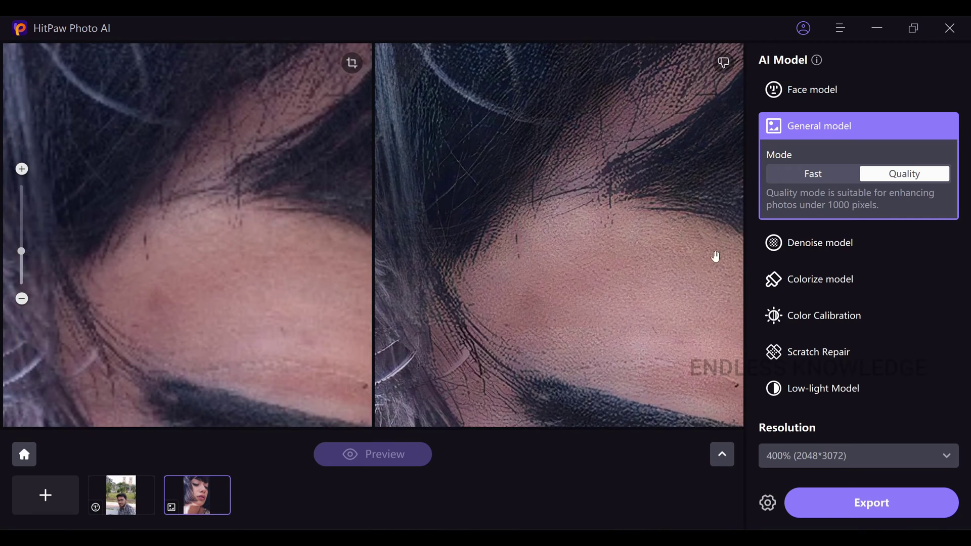
{"action": "scroll", "coordinate": [572, 327], "scroll_direction": "down", "scroll_amount": 1}
{"action": "left_click_drag", "start_coordinate": [572, 327], "coordinate": [577, 284]}
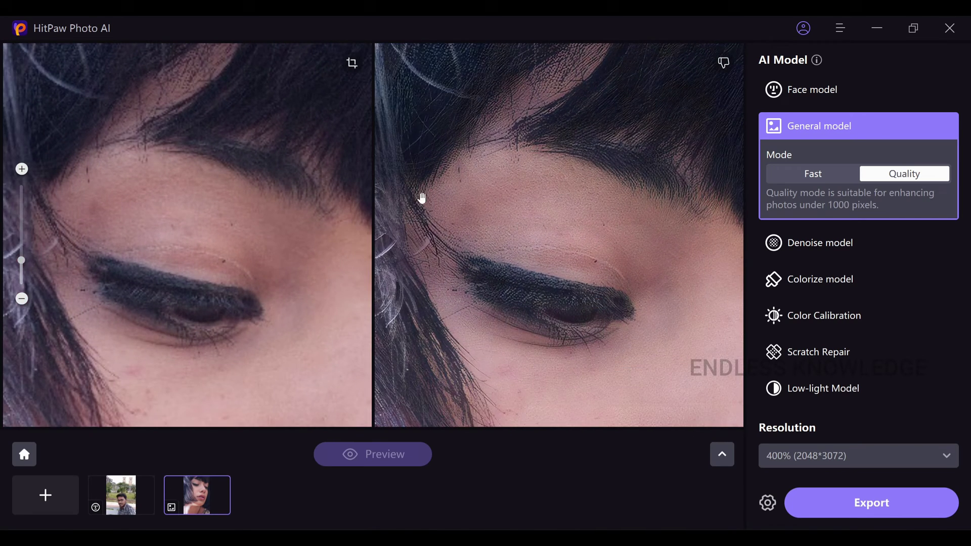
{"action": "scroll", "coordinate": [624, 223], "scroll_direction": "up", "scroll_amount": 1}
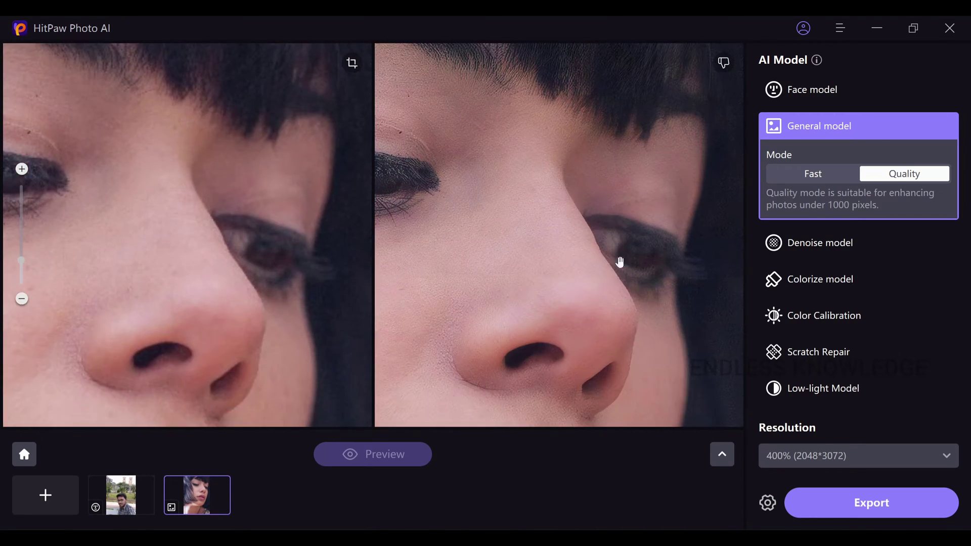
{"action": "left_click_drag", "start_coordinate": [620, 262], "coordinate": [576, 136]}
{"action": "left_click_drag", "start_coordinate": [668, 283], "coordinate": [667, 166]}
{"action": "left_click_drag", "start_coordinate": [591, 324], "coordinate": [590, 221]}
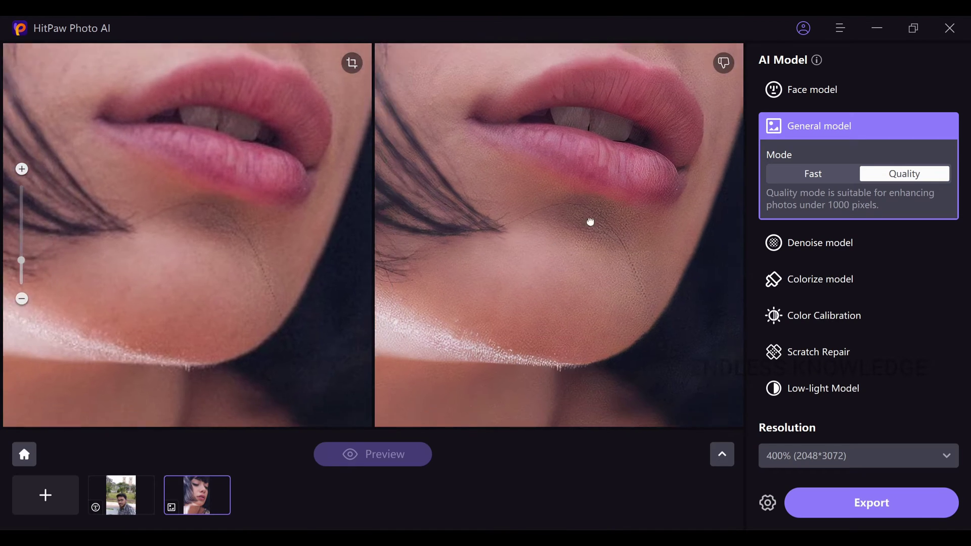
{"action": "scroll", "coordinate": [499, 263], "scroll_direction": "up", "scroll_amount": 1}
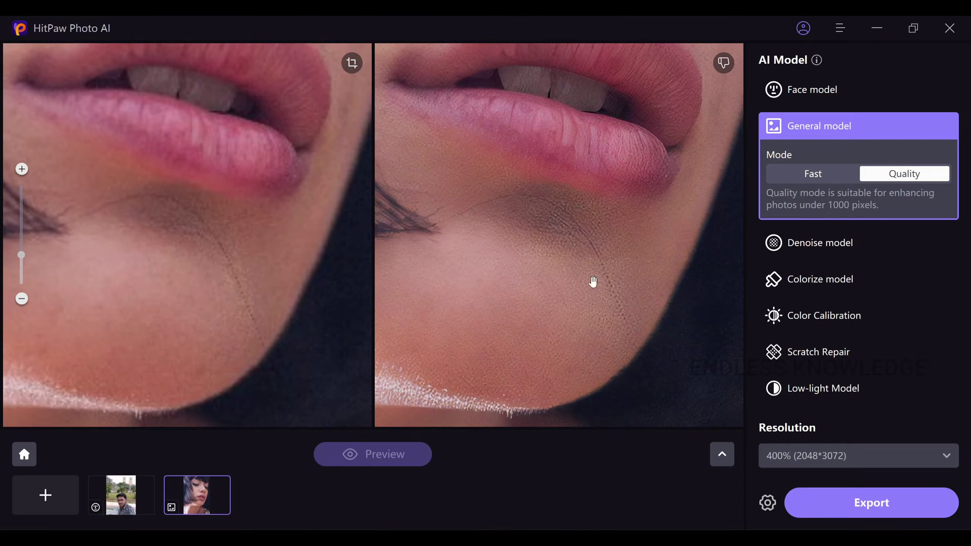
{"action": "scroll", "coordinate": [546, 249], "scroll_direction": "down", "scroll_amount": 4}
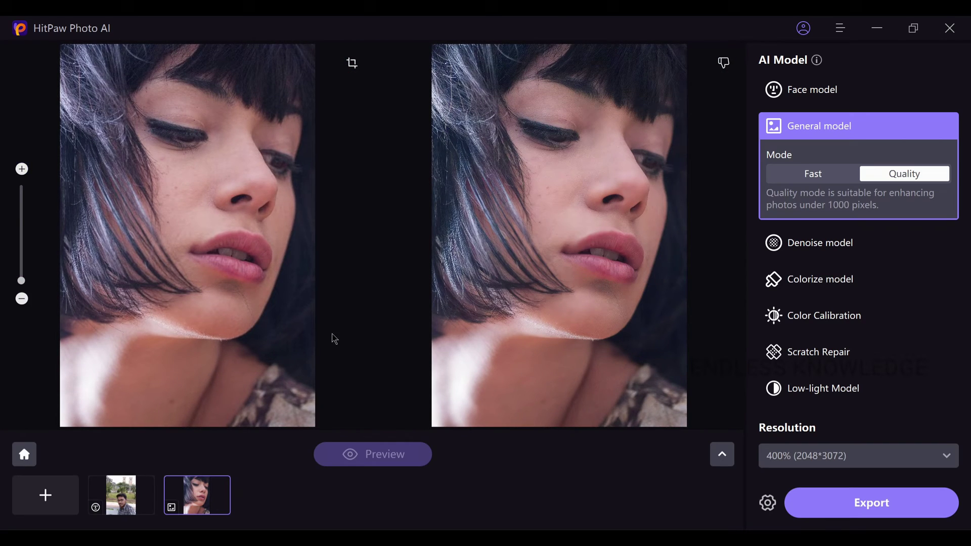
Step: Look through the options of the Face, General, Denoise, Colorize and Color Calibration models
{"action": "left_click", "coordinate": [863, 89]}
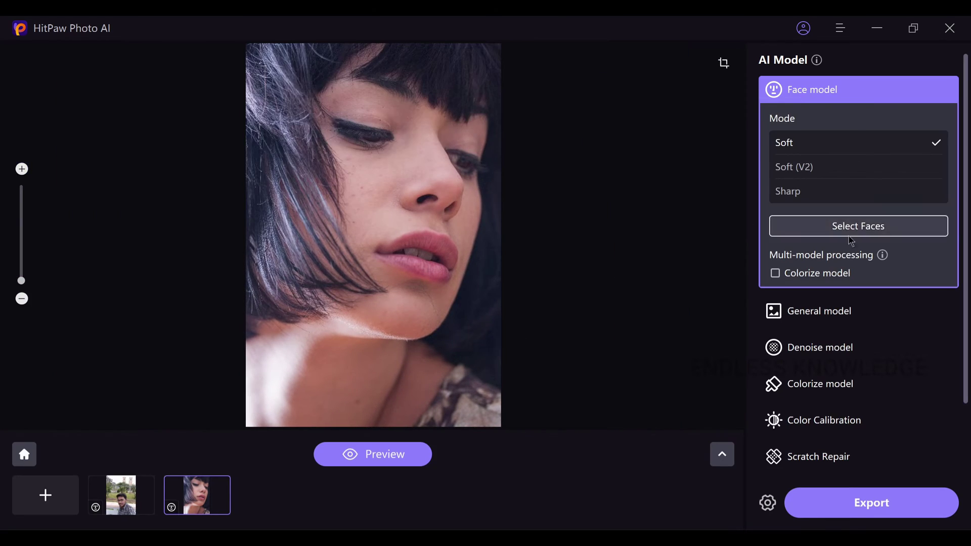
{"action": "left_click", "coordinate": [855, 310]}
{"action": "left_click", "coordinate": [854, 245]}
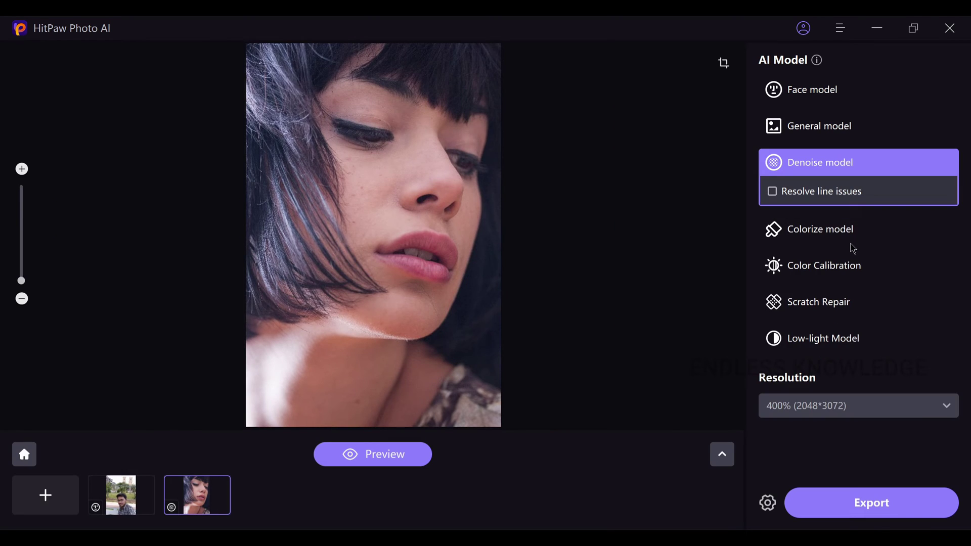
{"action": "left_click", "coordinate": [851, 242]}
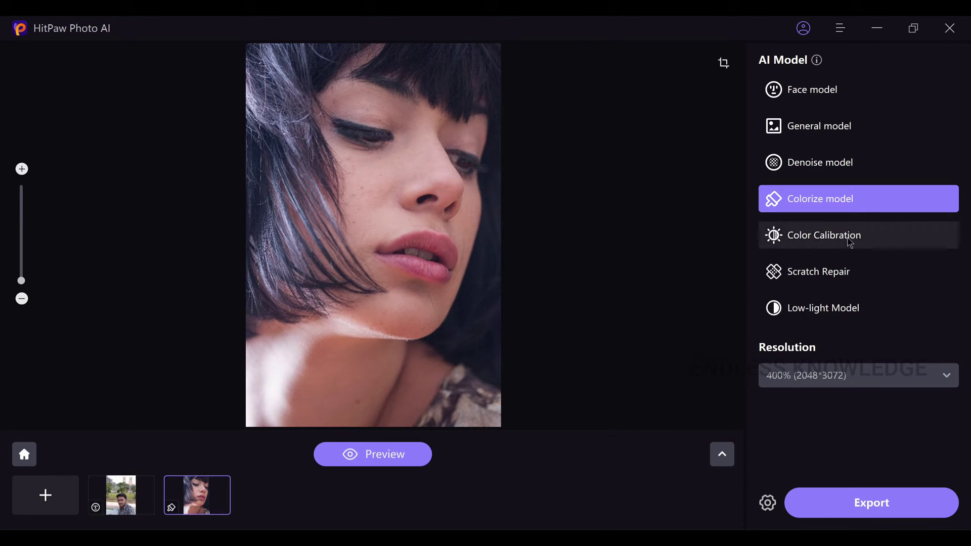
{"action": "left_click", "coordinate": [850, 235]}
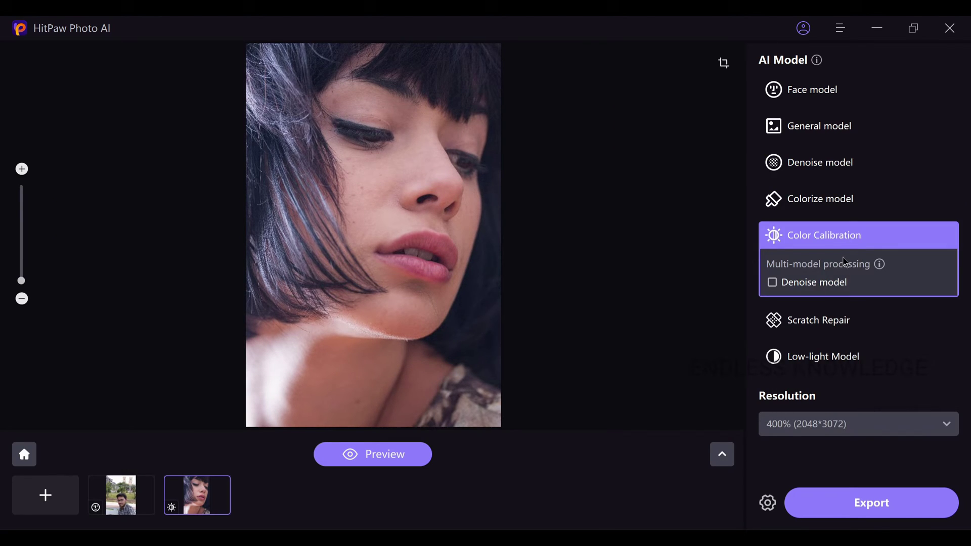
Step: Set the Face model to Sharp mode with the detected face confirmed, and generate a preview of the portrait
{"action": "left_click", "coordinate": [869, 90]}
{"action": "left_click", "coordinate": [850, 196]}
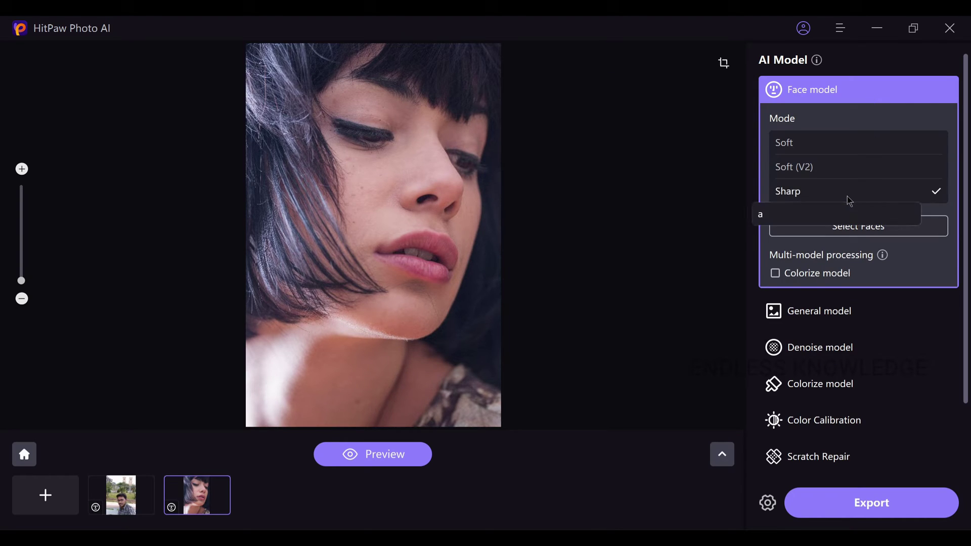
{"action": "left_click", "coordinate": [848, 222]}
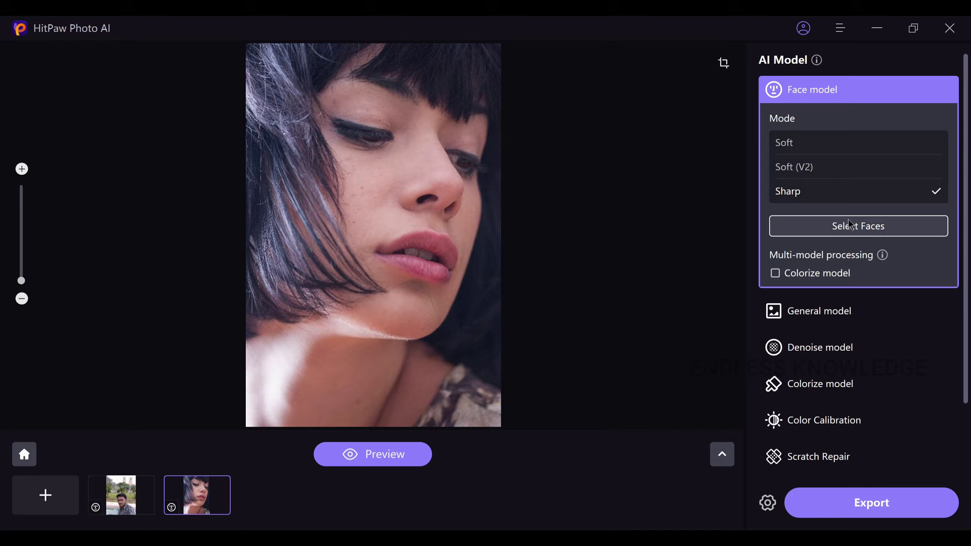
{"action": "left_click", "coordinate": [939, 487]}
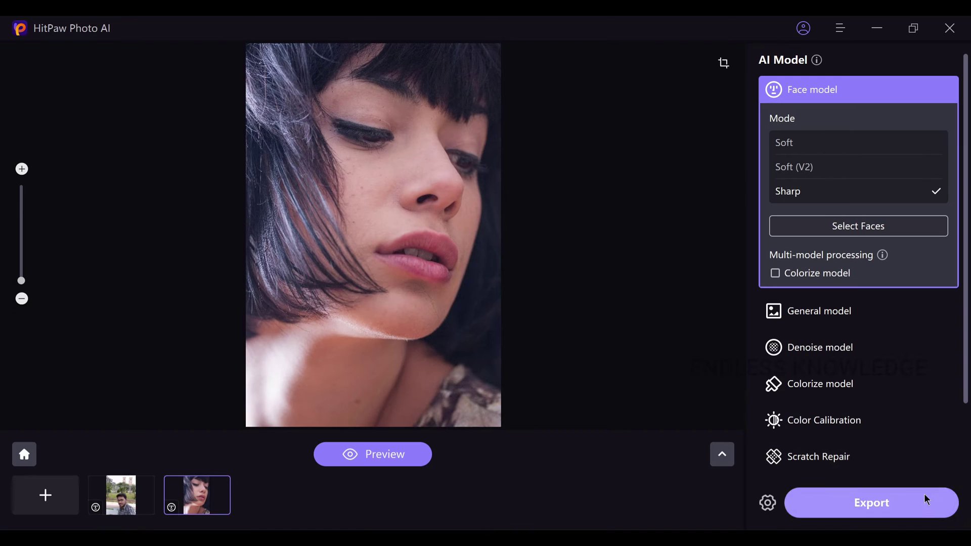
{"action": "left_click", "coordinate": [383, 454]}
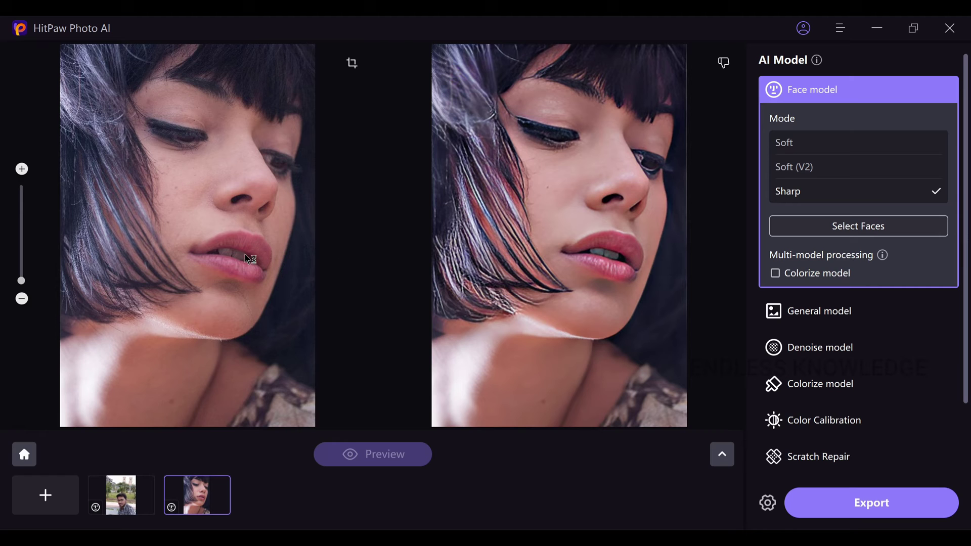
Step: Compare the original portrait with the Face model's Sharp mode result up close
{"action": "scroll", "coordinate": [600, 224], "scroll_direction": "up", "scroll_amount": 2}
{"action": "scroll", "coordinate": [602, 234], "scroll_direction": "down", "scroll_amount": 1}
{"action": "scroll", "coordinate": [601, 233], "scroll_direction": "down", "scroll_amount": 1}
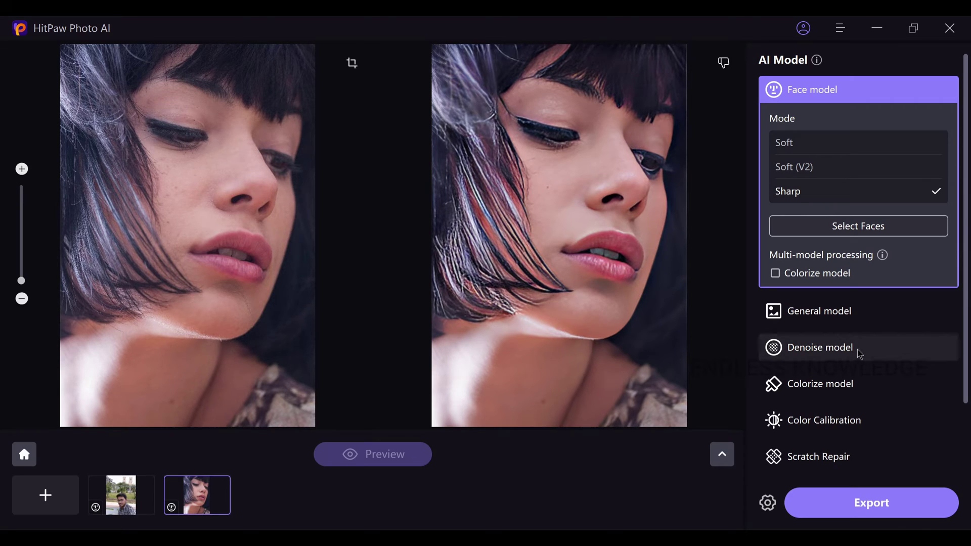
Step: Choose the Denoise model for the current portrait and the added smiling woman's photo, with 200% (3840*3840) resolution for the latter
{"action": "left_click", "coordinate": [820, 348]}
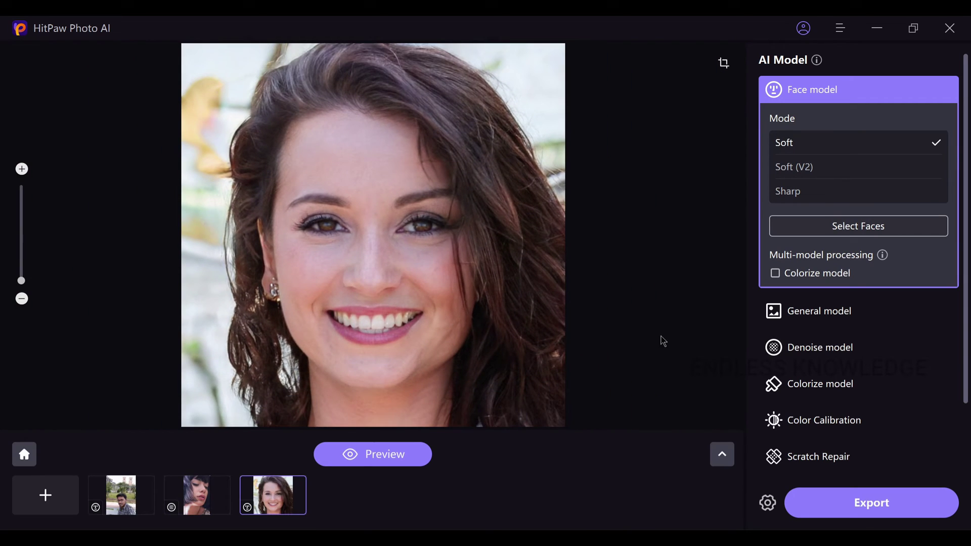
{"action": "left_click", "coordinate": [852, 348]}
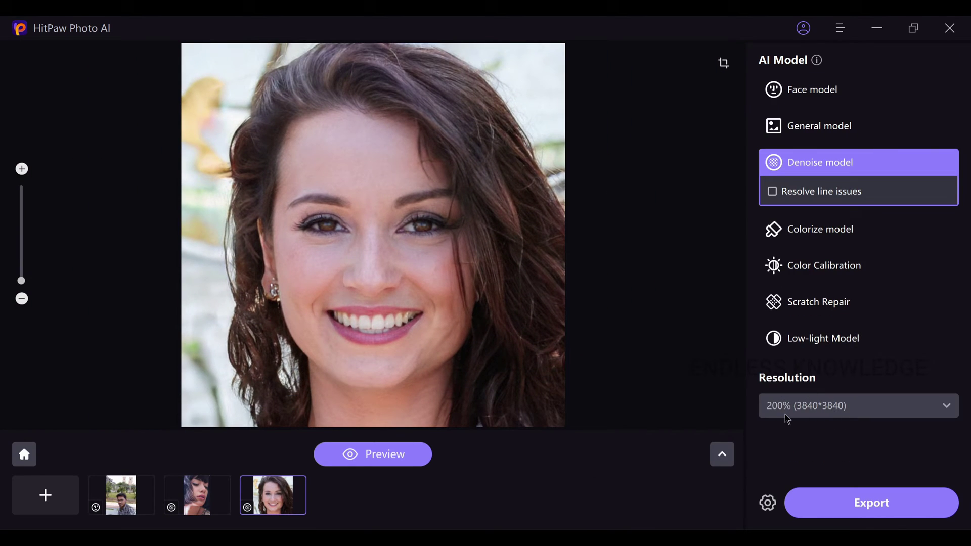
{"action": "left_click", "coordinate": [843, 405]}
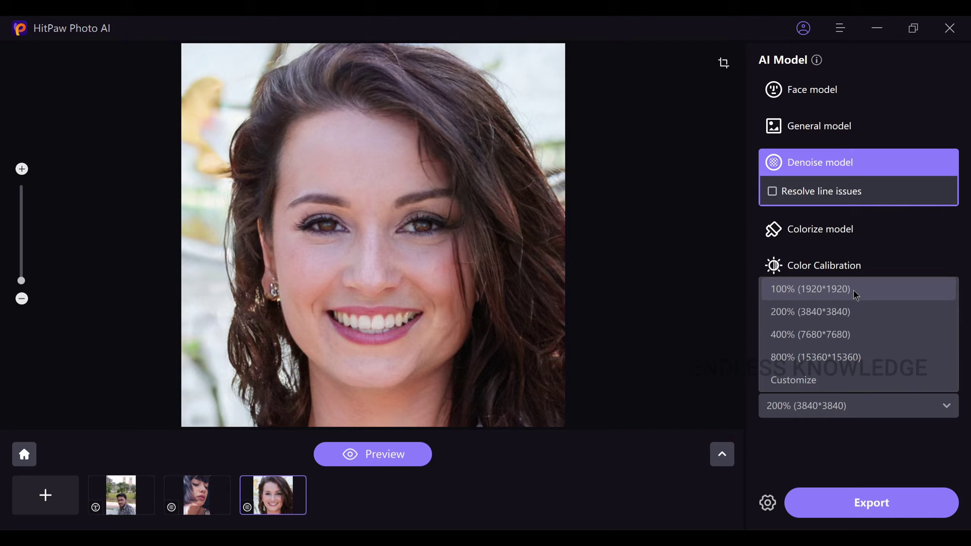
{"action": "left_click", "coordinate": [815, 311]}
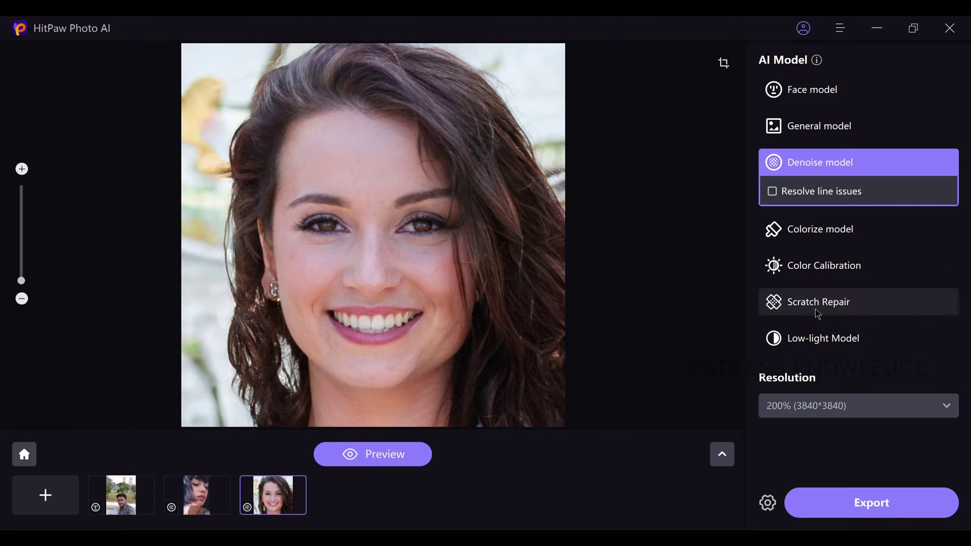
{"action": "mouse_move", "coordinate": [861, 166]}
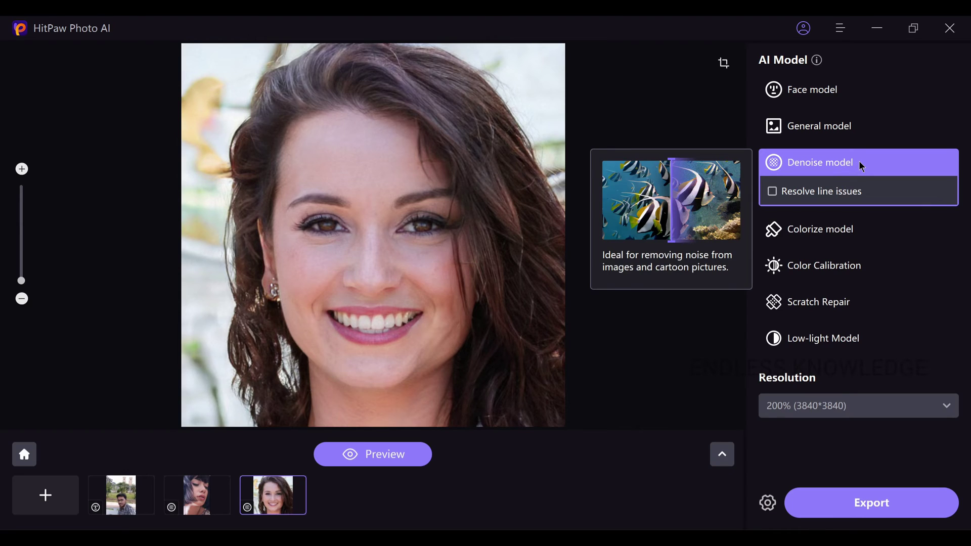
Step: Generate a Denoise model preview of the smiling woman's photo and switch the photo to Color Calibration
{"action": "mouse_move", "coordinate": [813, 195]}
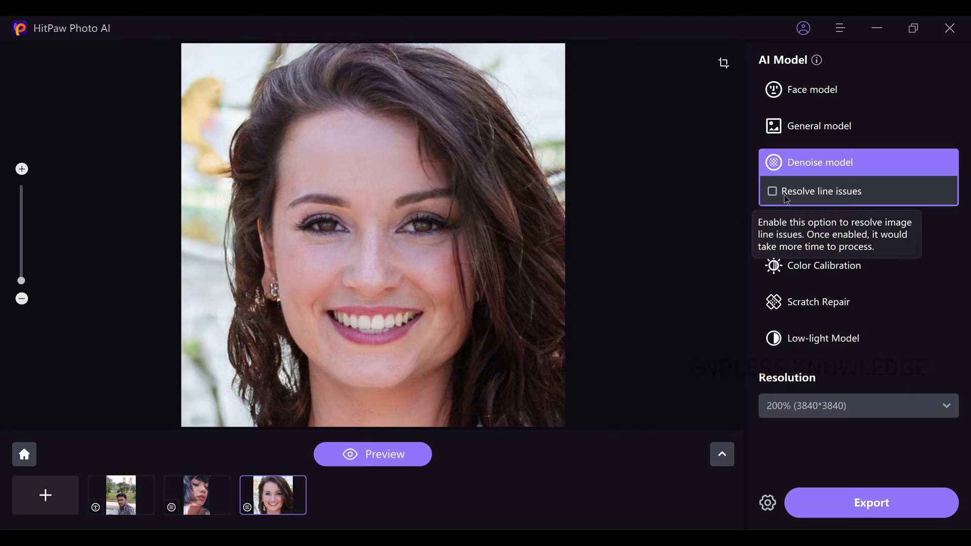
{"action": "scroll", "coordinate": [288, 317], "scroll_direction": "up", "scroll_amount": 3}
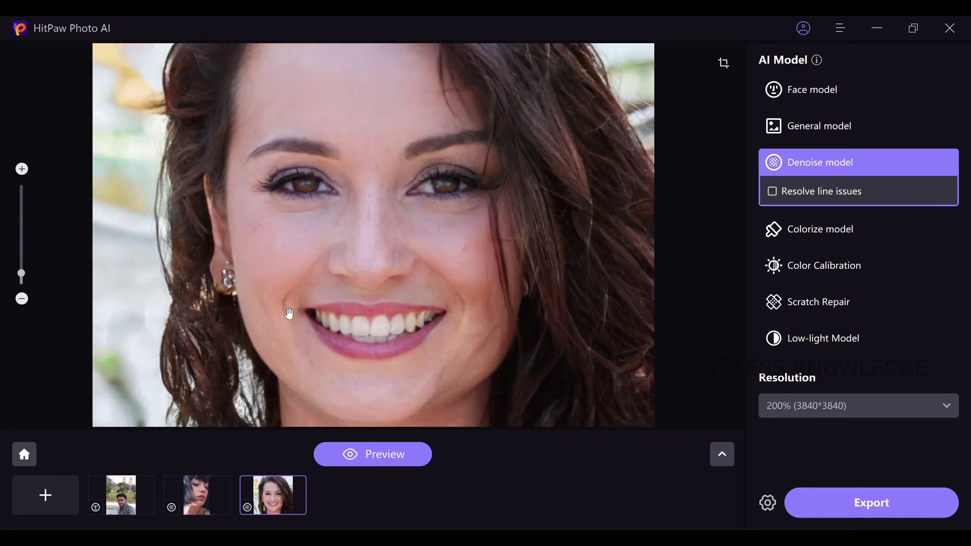
{"action": "scroll", "coordinate": [208, 288], "scroll_direction": "down", "scroll_amount": 3}
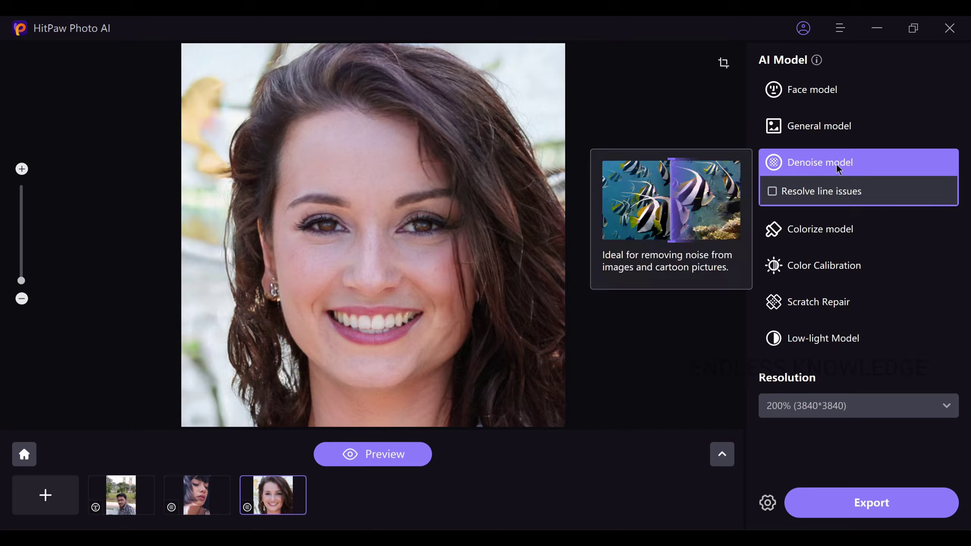
{"action": "left_click", "coordinate": [386, 454]}
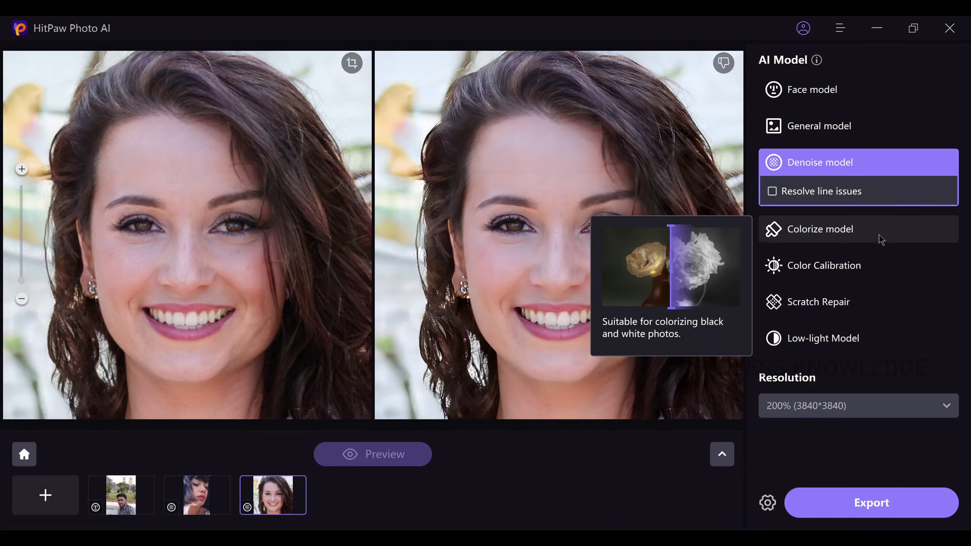
{"action": "left_click", "coordinate": [879, 236]}
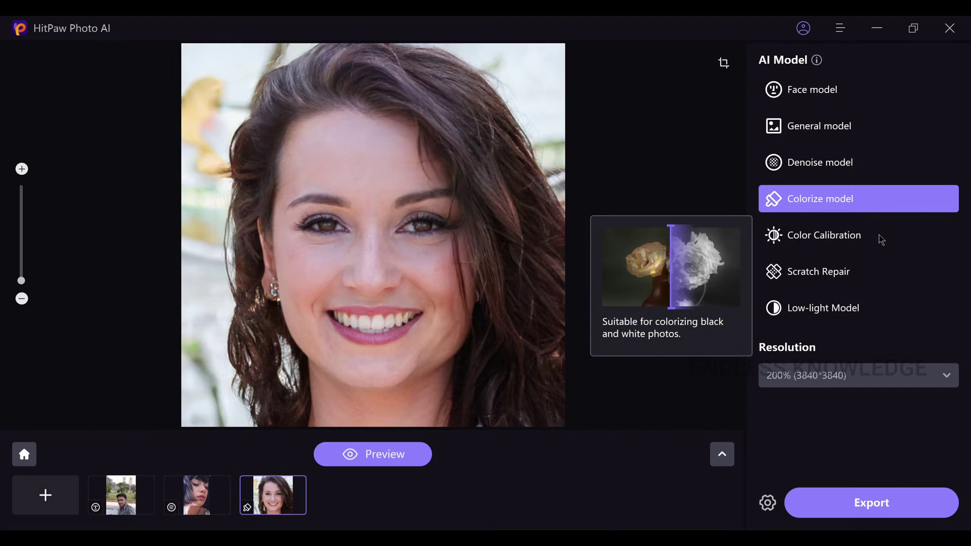
{"action": "left_click", "coordinate": [876, 235]}
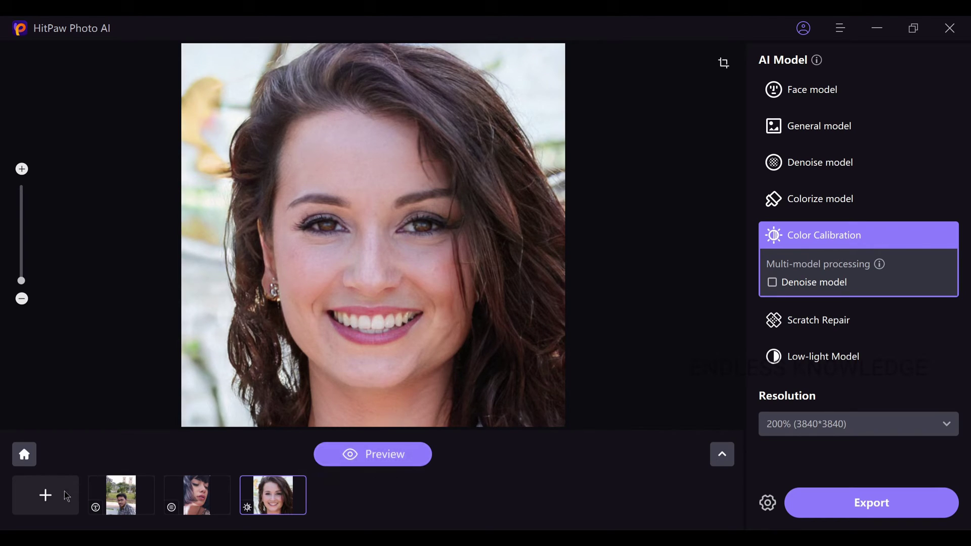
Step: Add the photo of the man on the motorcycle and generate its preview with the Color Calibration model
{"action": "left_click", "coordinate": [45, 496]}
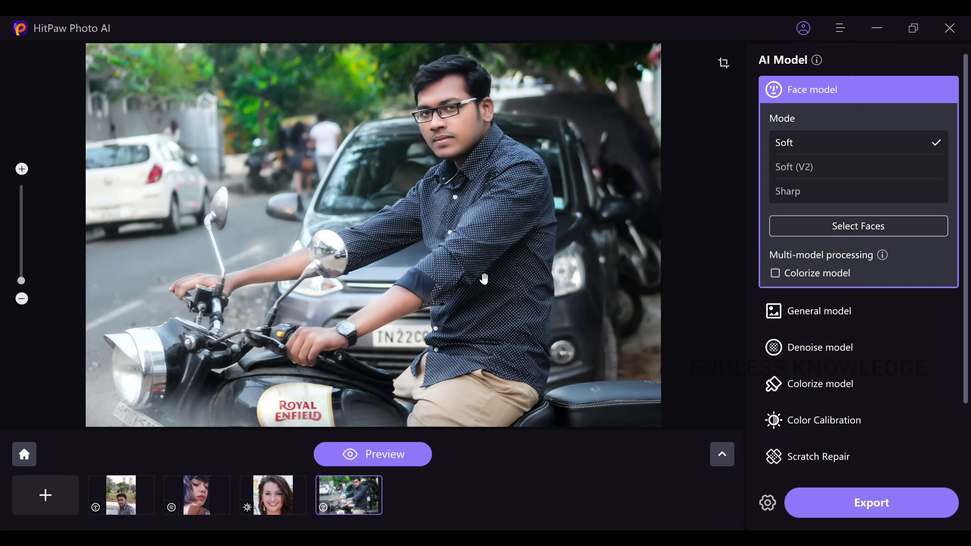
{"action": "scroll", "coordinate": [485, 274], "scroll_direction": "up", "scroll_amount": 2}
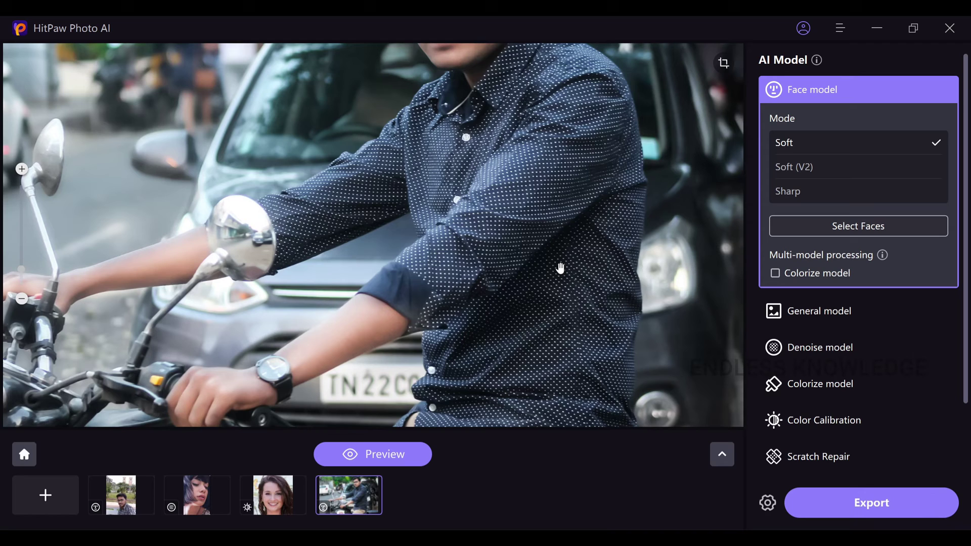
{"action": "scroll", "coordinate": [561, 268], "scroll_direction": "down", "scroll_amount": 2}
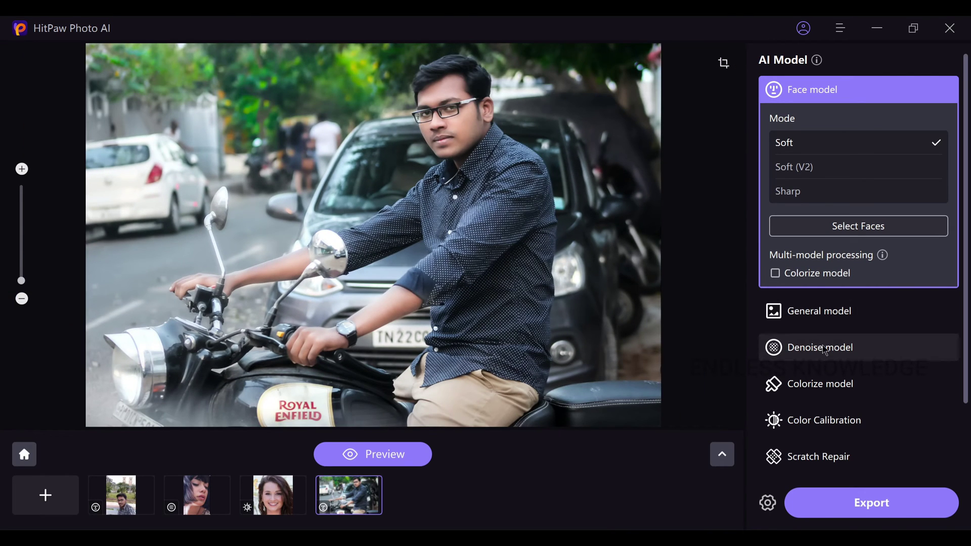
{"action": "left_click", "coordinate": [835, 385]}
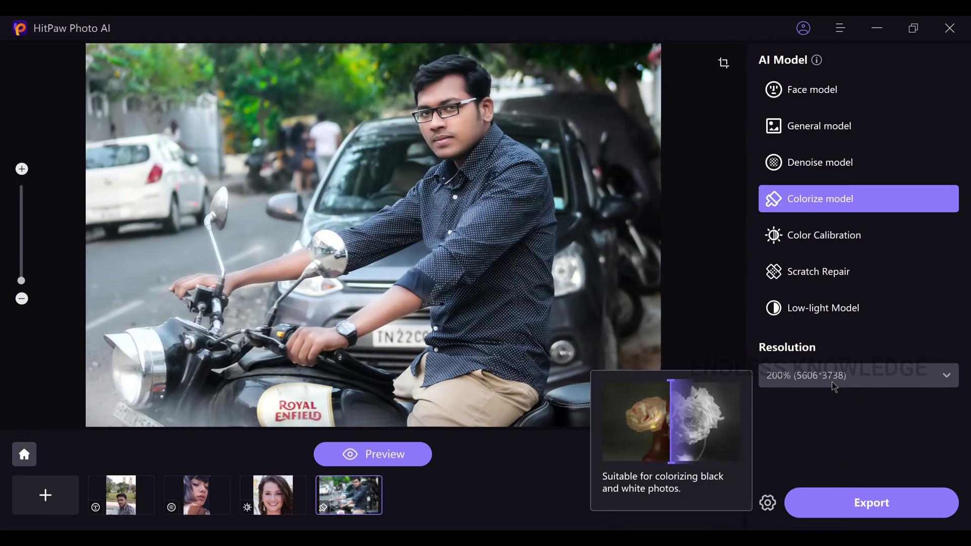
{"action": "left_click", "coordinate": [837, 237]}
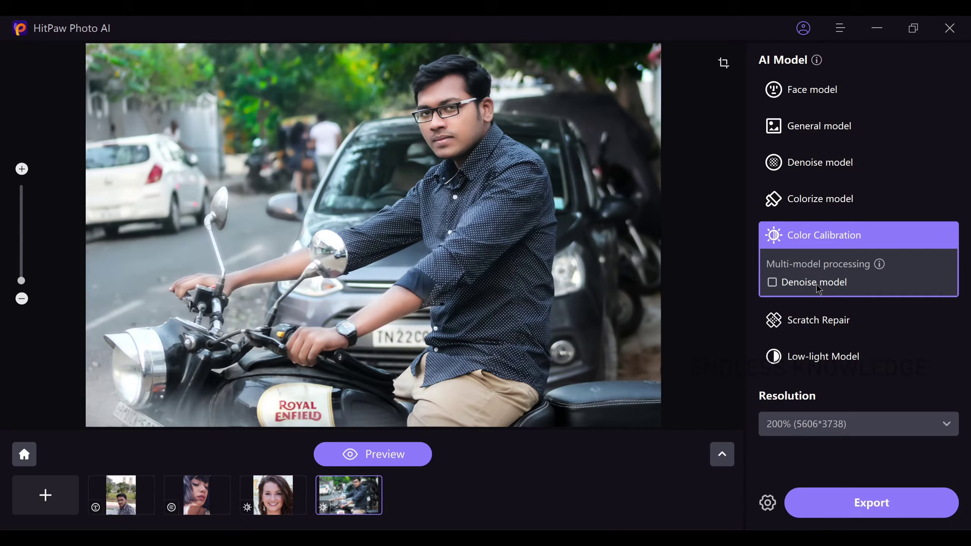
{"action": "left_click", "coordinate": [384, 444]}
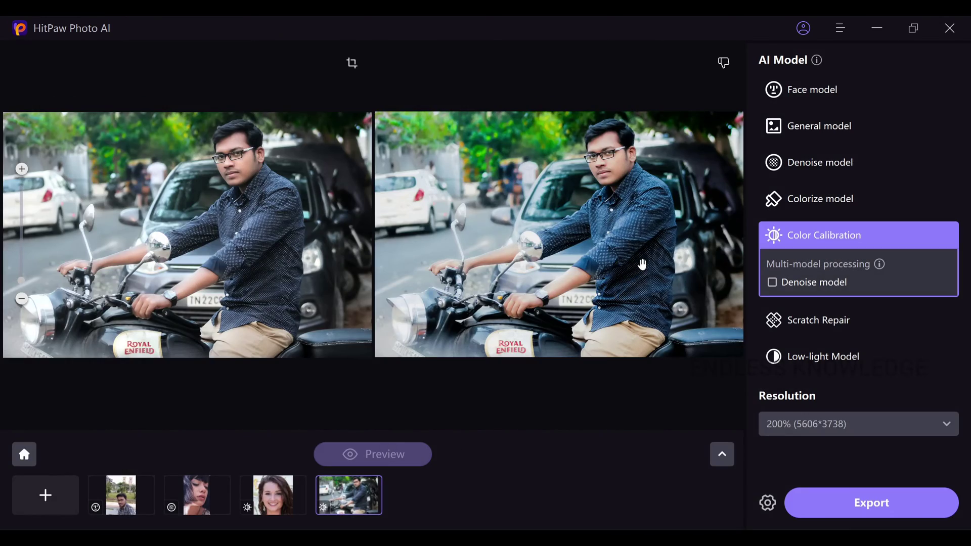
Step: Compare the shirt and face in the original motorcycle photo with the Color Calibration result up close
{"action": "scroll", "coordinate": [639, 268], "scroll_direction": "up", "scroll_amount": 5}
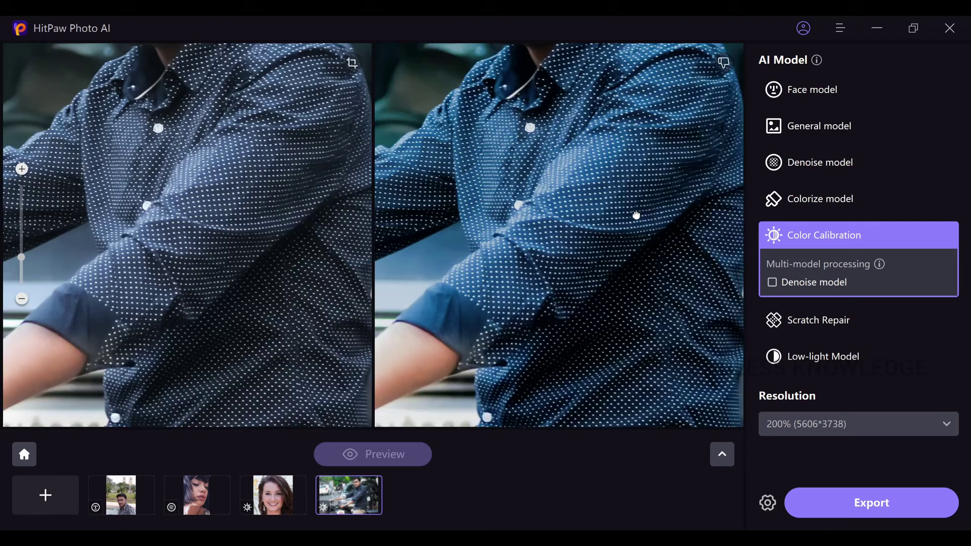
{"action": "left_click_drag", "start_coordinate": [636, 216], "coordinate": [557, 278]}
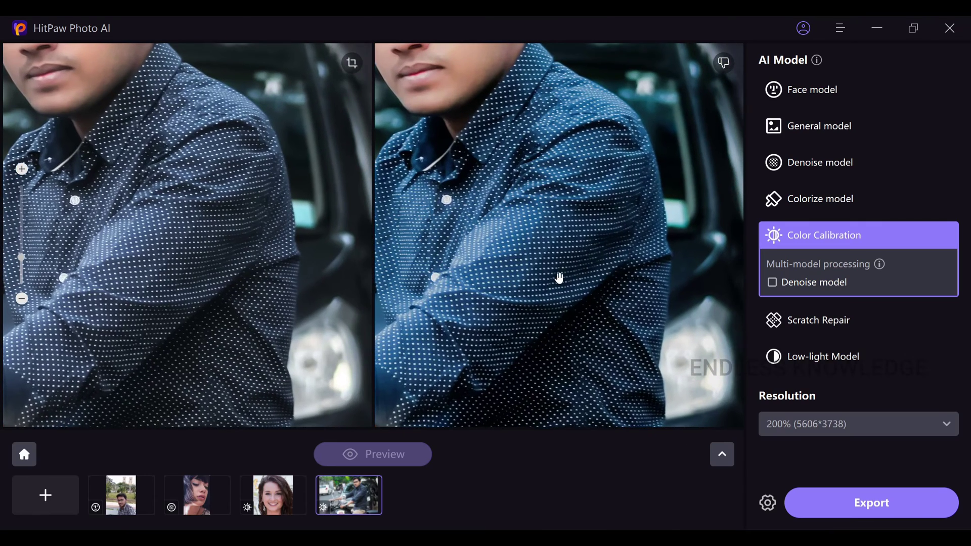
{"action": "scroll", "coordinate": [500, 228], "scroll_direction": "down", "scroll_amount": 5}
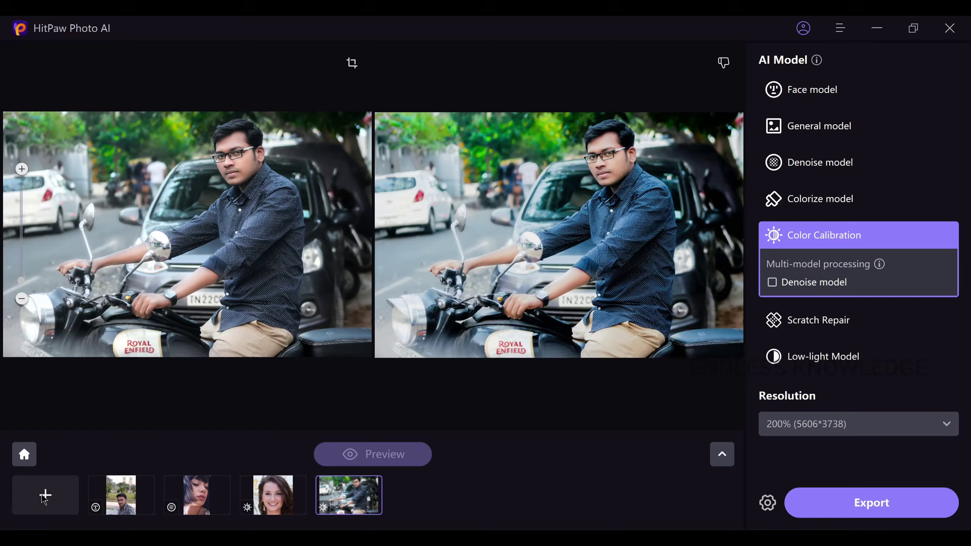
Step: Import the black-and-white photo of the seated woman and child from Downloads and generate a Colorize model preview
{"action": "left_click", "coordinate": [45, 497]}
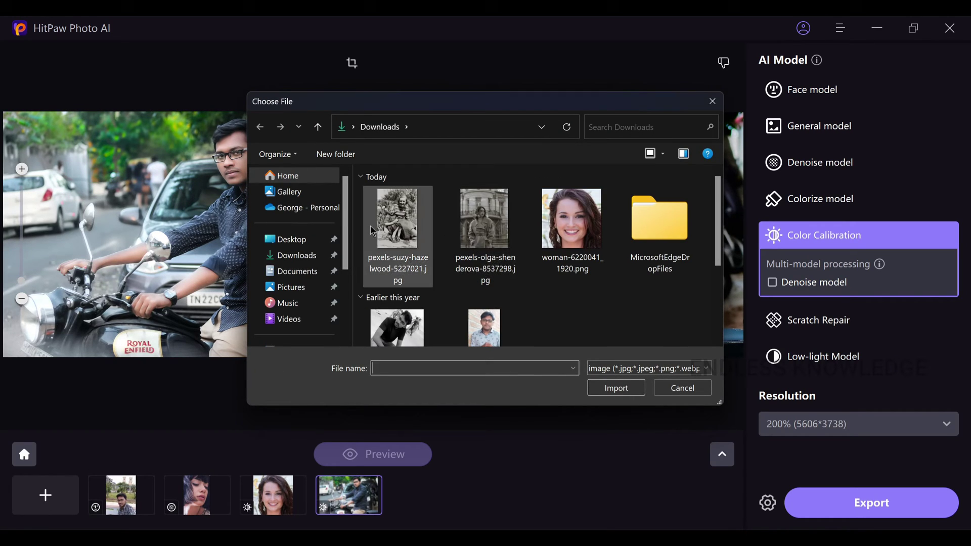
{"action": "double_click", "coordinate": [373, 231]}
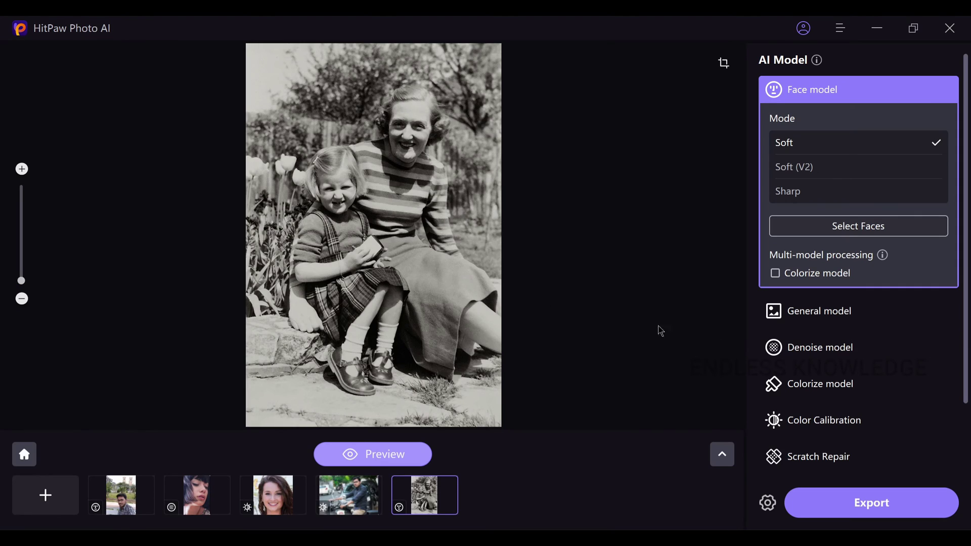
{"action": "left_click", "coordinate": [842, 385]}
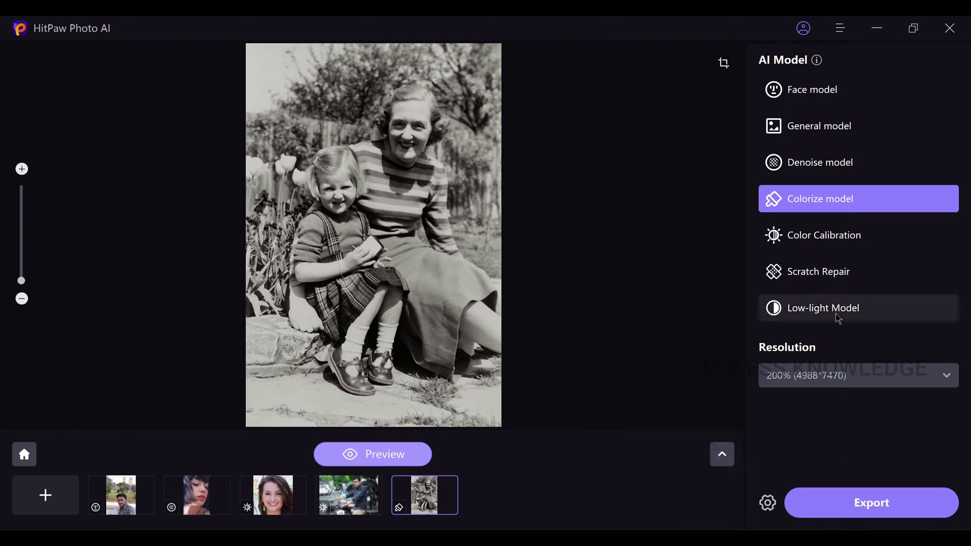
{"action": "mouse_move", "coordinate": [863, 207]}
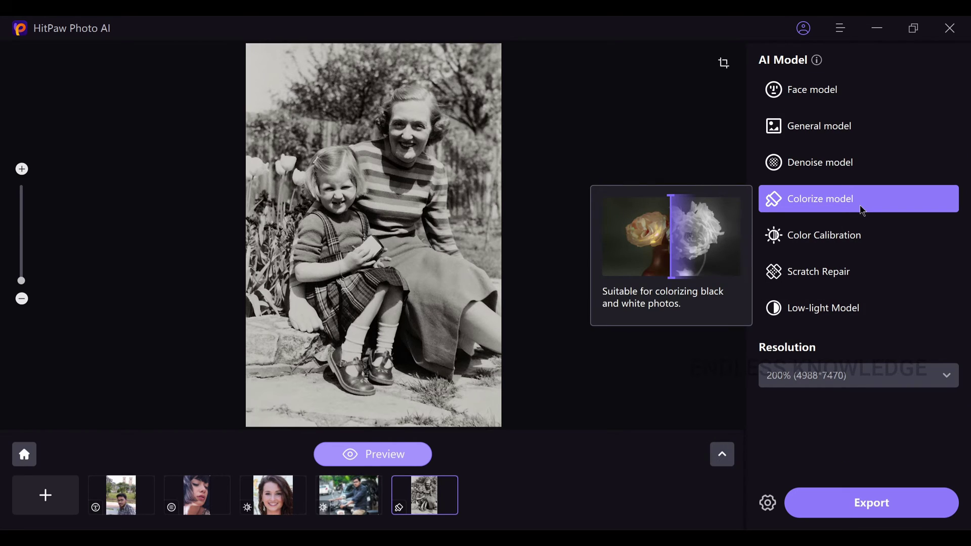
{"action": "left_click", "coordinate": [369, 454]}
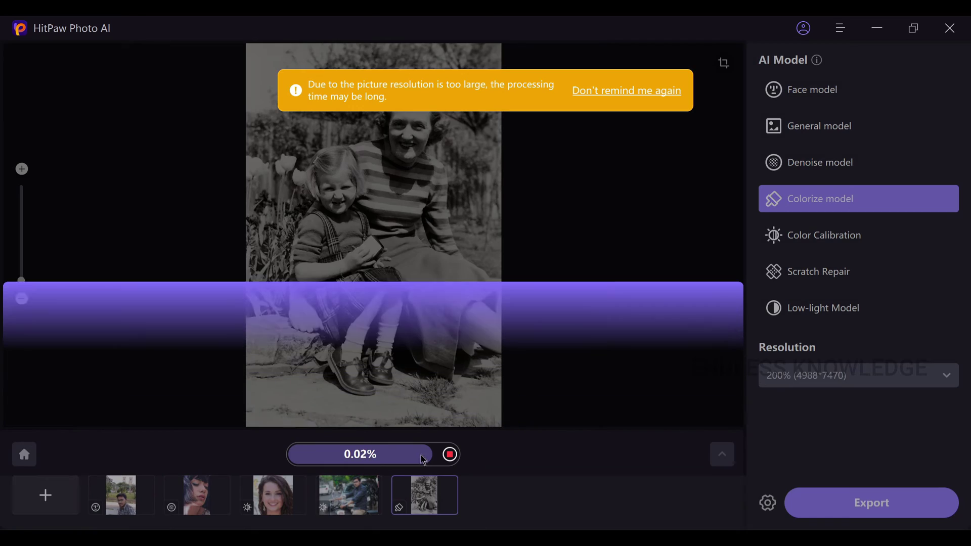
Step: Compare the colorized woman-and-child photo with its original up close, and switch the photo to Scratch Repair
{"action": "scroll", "coordinate": [534, 329], "scroll_direction": "up", "scroll_amount": 3}
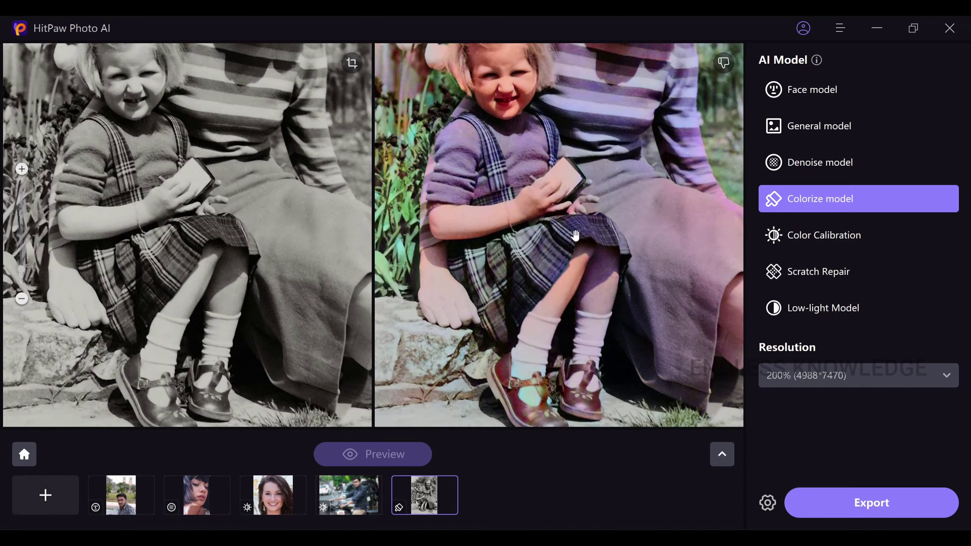
{"action": "scroll", "coordinate": [575, 238], "scroll_direction": "down", "scroll_amount": 3}
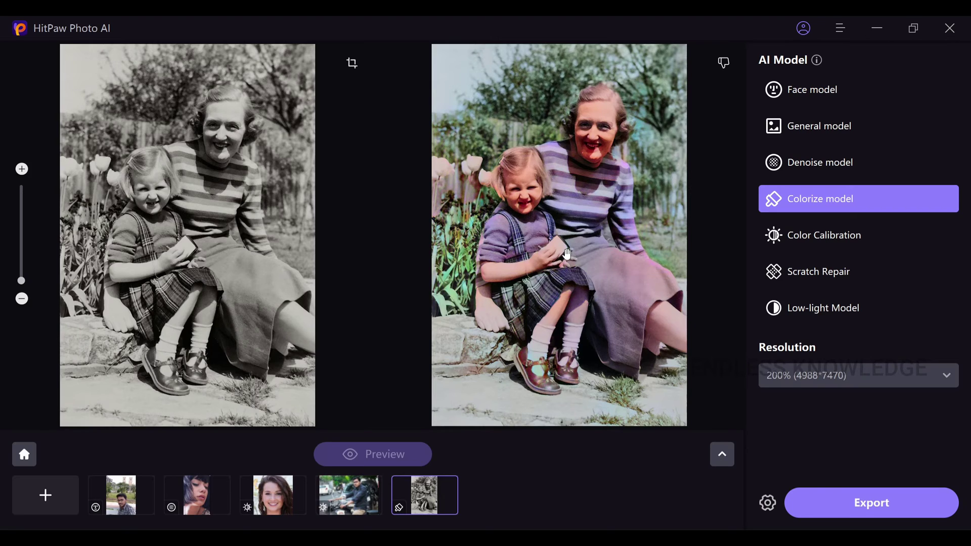
{"action": "left_click", "coordinate": [857, 277]}
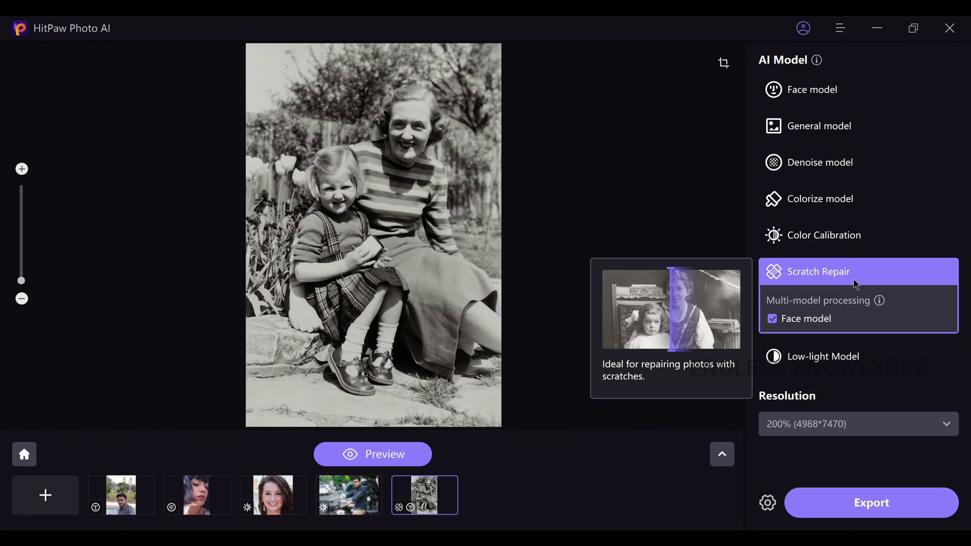
Step: Import the scratched old photo of the woman in a coat from Downloads and examine its damaged areas
{"action": "left_click", "coordinate": [72, 502]}
{"action": "left_click", "coordinate": [481, 225]}
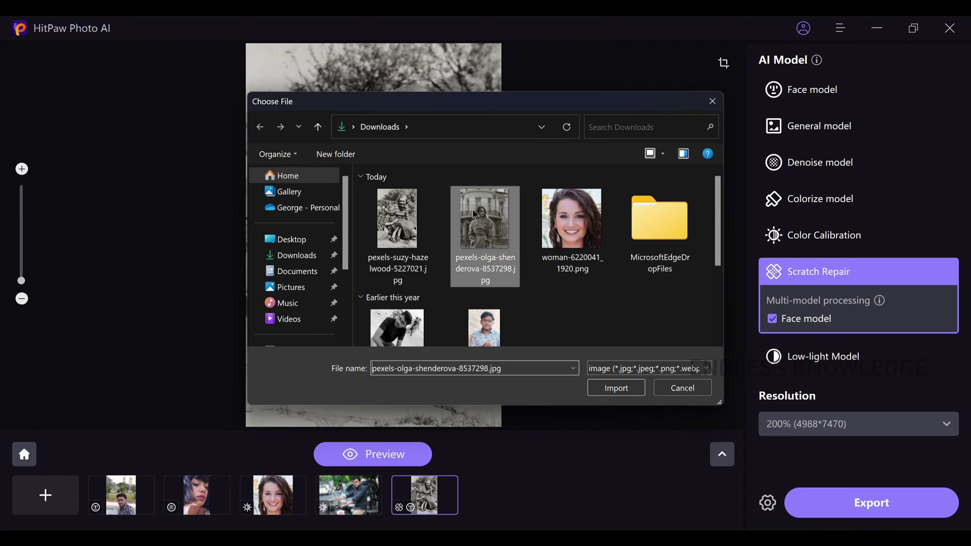
{"action": "left_click", "coordinate": [616, 388]}
{"action": "scroll", "coordinate": [336, 149], "scroll_direction": "up", "scroll_amount": 2}
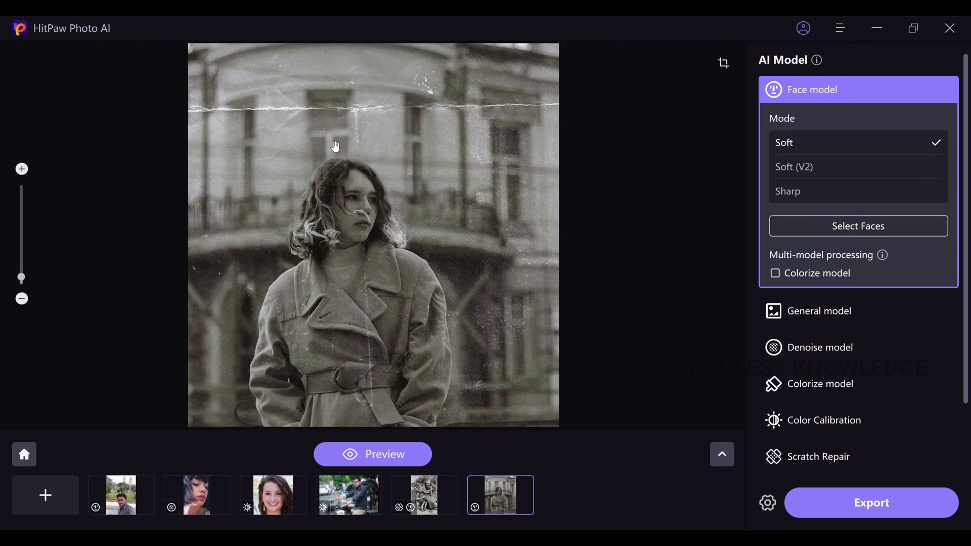
{"action": "left_click_drag", "start_coordinate": [346, 87], "coordinate": [388, 165]}
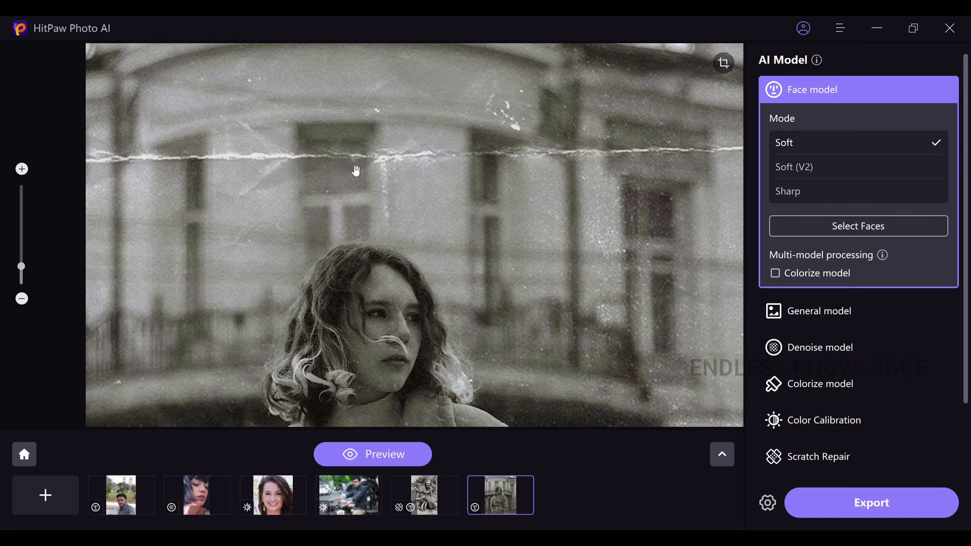
{"action": "scroll", "coordinate": [465, 212], "scroll_direction": "down", "scroll_amount": 3}
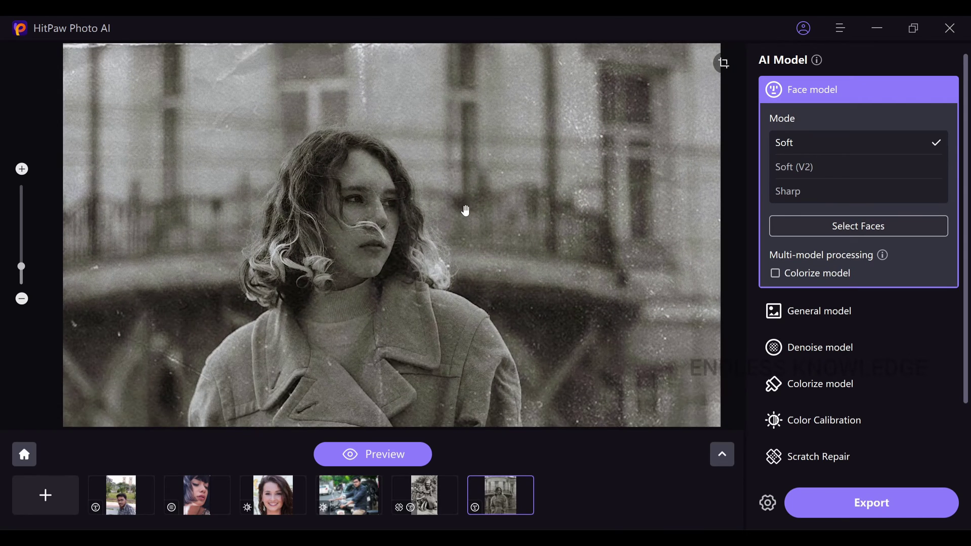
{"action": "scroll", "coordinate": [870, 365], "scroll_direction": "down", "scroll_amount": 2}
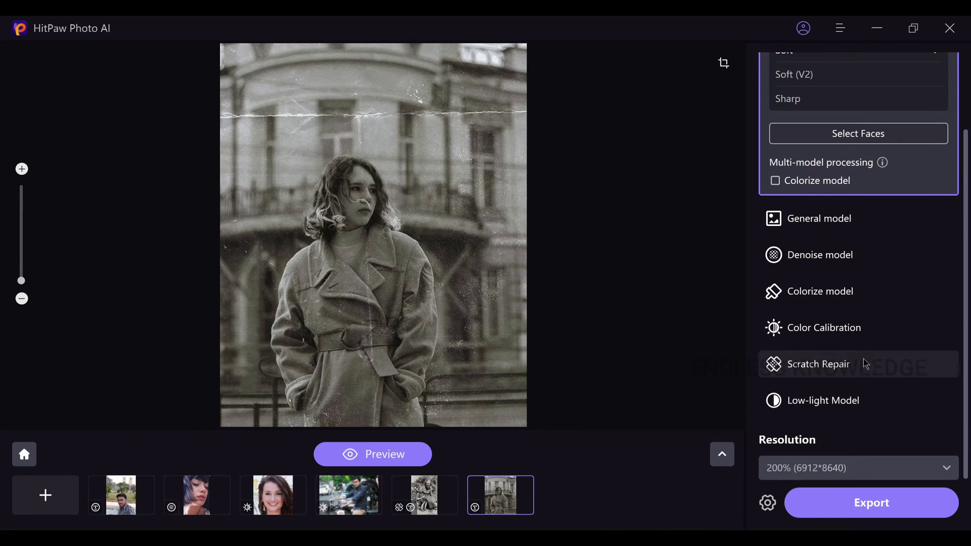
Step: Choose Scratch Repair at 100% (3456*4320) resolution for the scratched photo and generate its preview
{"action": "left_click", "coordinate": [816, 365]}
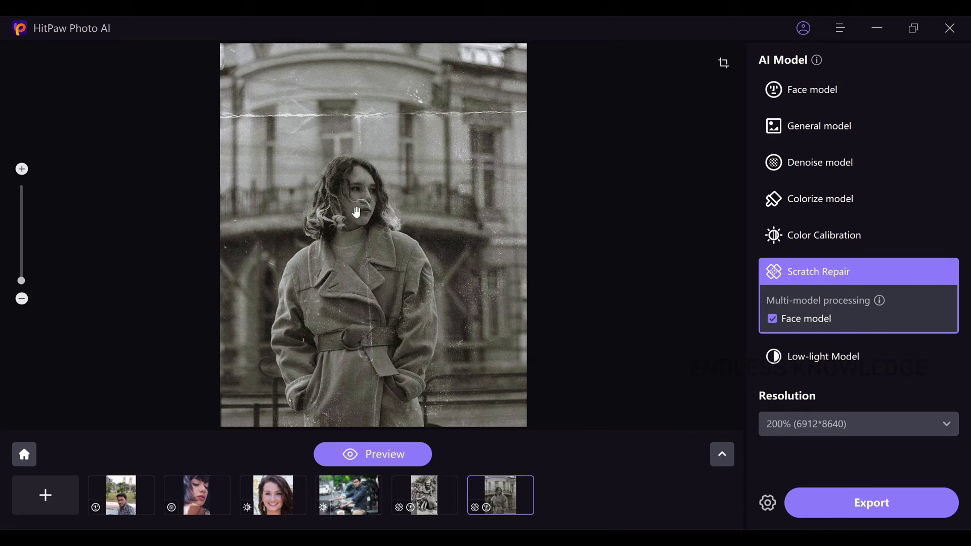
{"action": "scroll", "coordinate": [357, 212], "scroll_direction": "up", "scroll_amount": 2}
{"action": "scroll", "coordinate": [356, 213], "scroll_direction": "down", "scroll_amount": 2}
{"action": "left_click", "coordinate": [828, 424]}
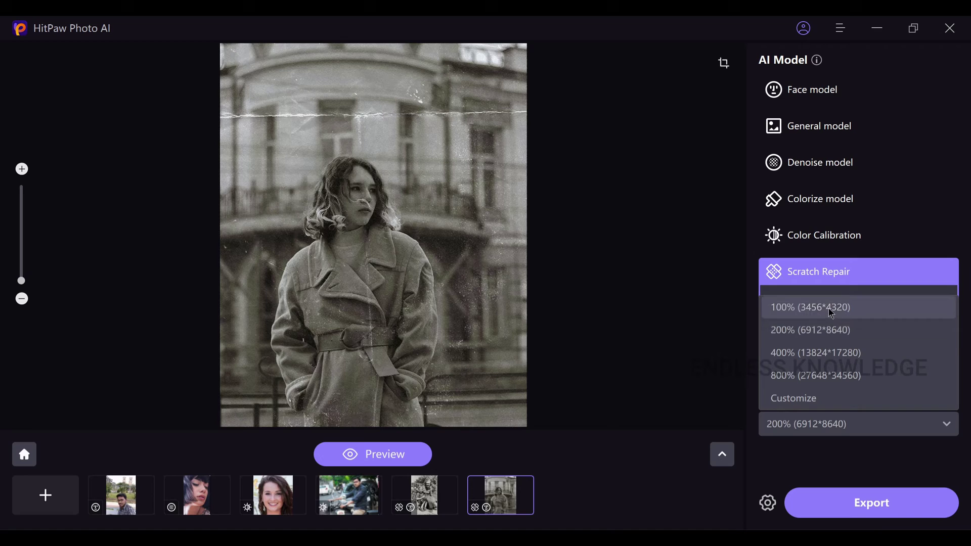
{"action": "left_click", "coordinate": [857, 310]}
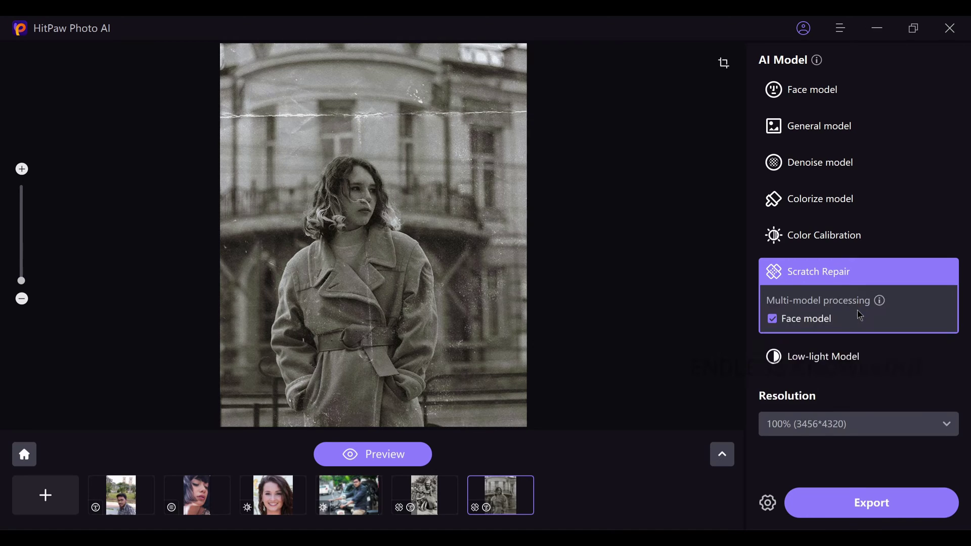
{"action": "left_click", "coordinate": [392, 450]}
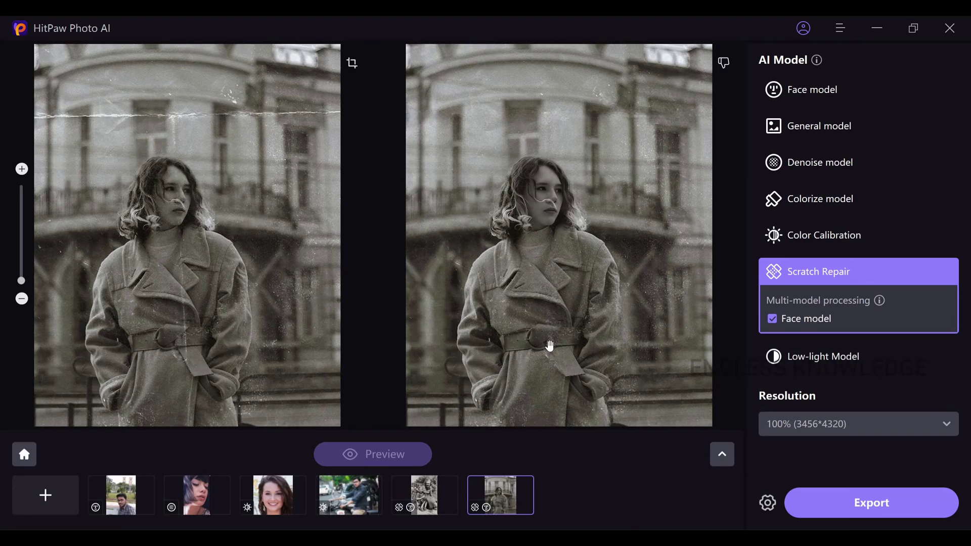
Step: Compare the crease, face and coat in the scratched original with the Scratch Repair result up close
{"action": "scroll", "coordinate": [527, 158], "scroll_direction": "up", "scroll_amount": 3}
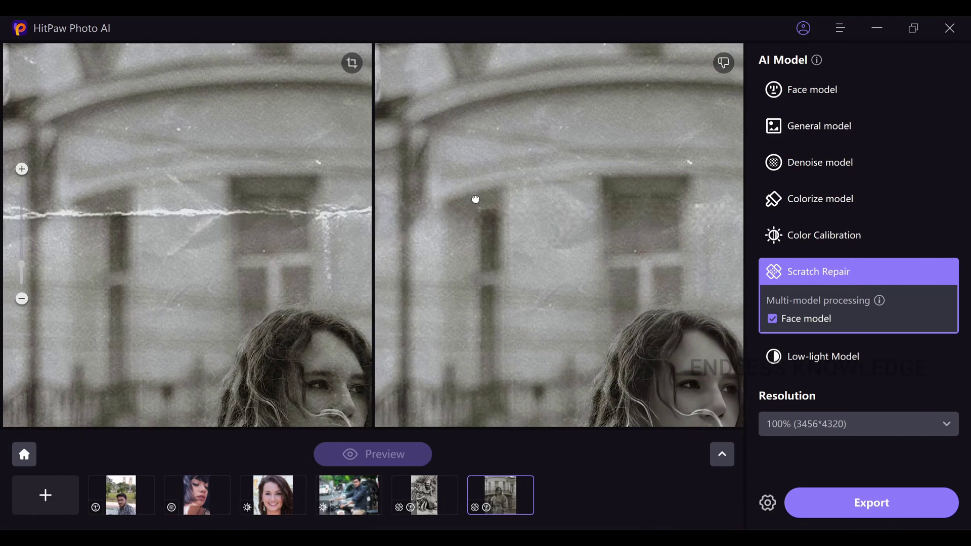
{"action": "left_click_drag", "start_coordinate": [610, 238], "coordinate": [430, 141]}
{"action": "left_click_drag", "start_coordinate": [625, 256], "coordinate": [458, 172]}
{"action": "left_click_drag", "start_coordinate": [565, 314], "coordinate": [575, 201]}
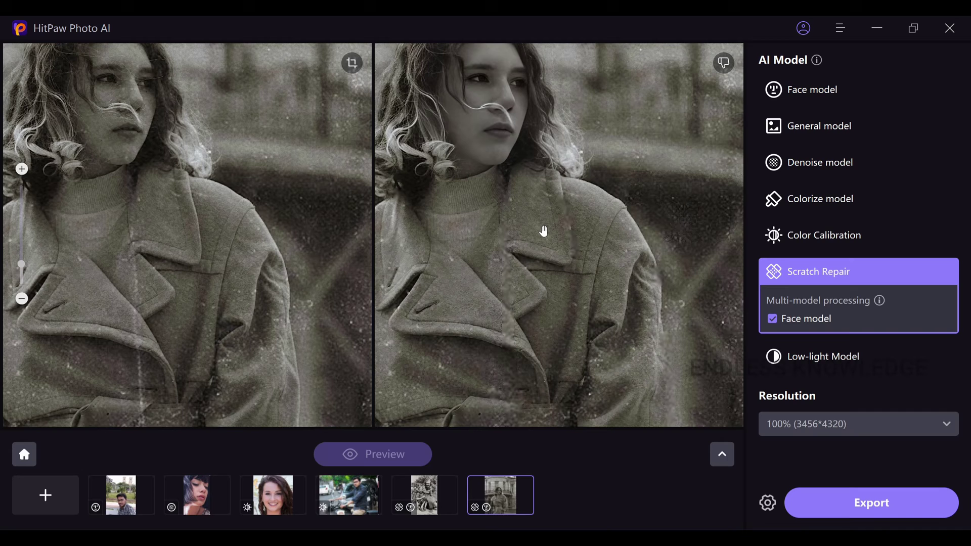
{"action": "scroll", "coordinate": [544, 231], "scroll_direction": "down", "scroll_amount": 3}
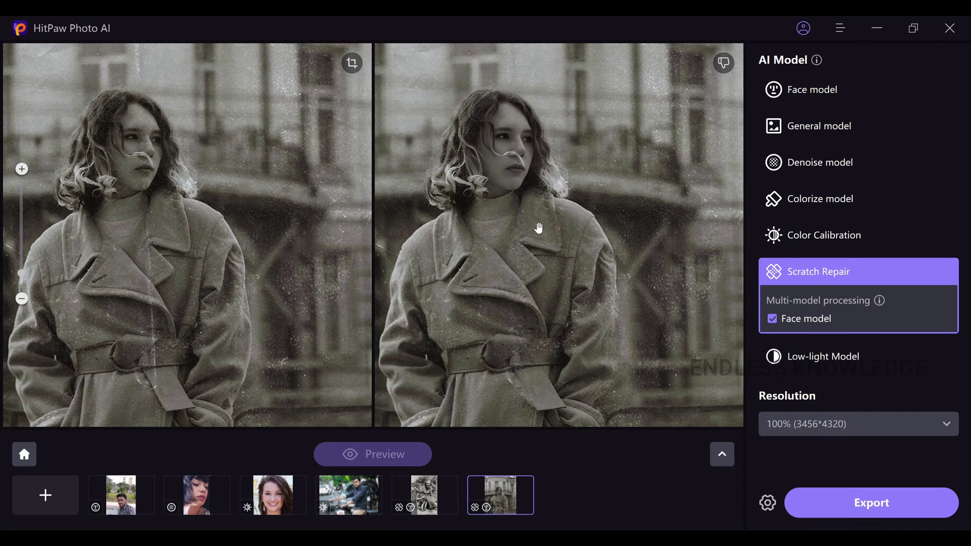
Step: Compare the dark photo of the man in the field with its Low-light Model result up close and in full
{"action": "scroll", "coordinate": [539, 229], "scroll_direction": "down", "scroll_amount": 2}
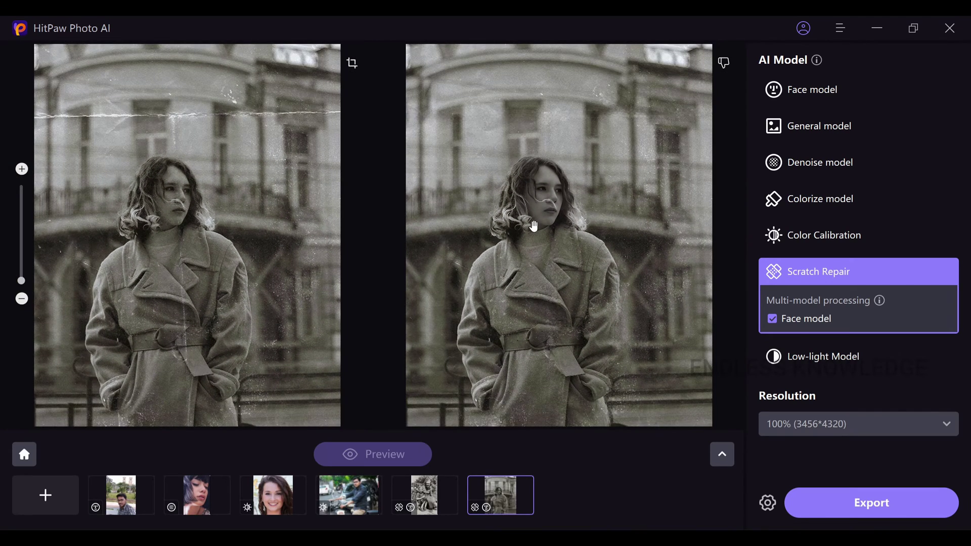
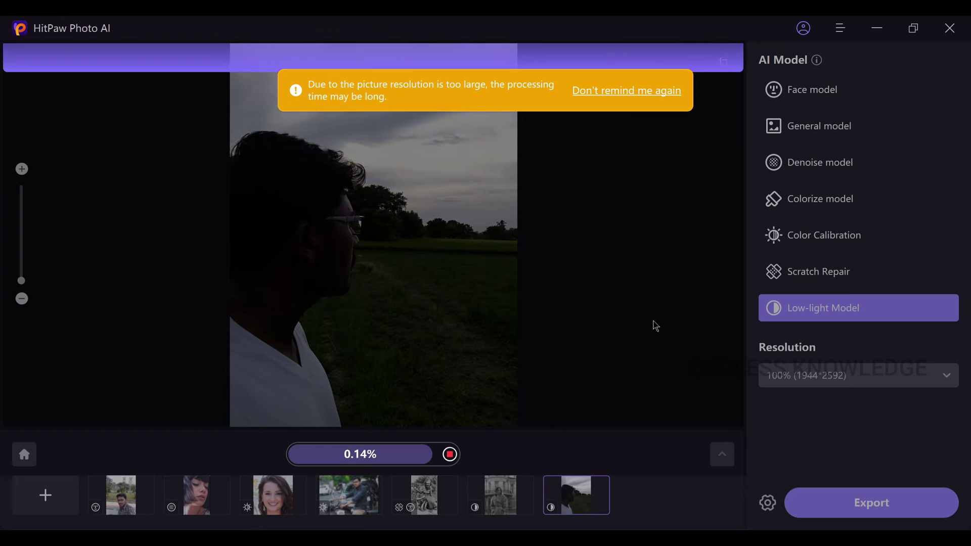
{"action": "scroll", "coordinate": [568, 309], "scroll_direction": "up", "scroll_amount": 2}
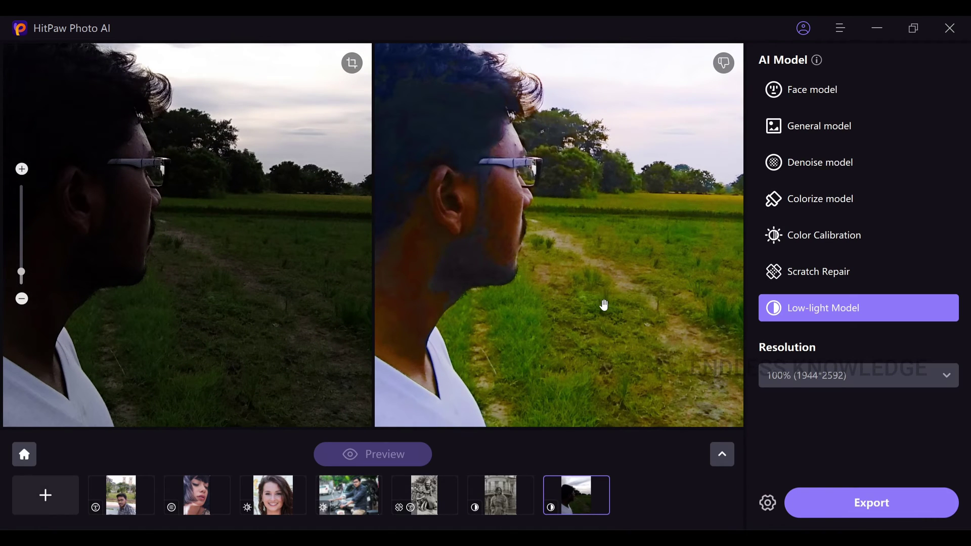
{"action": "scroll", "coordinate": [604, 306], "scroll_direction": "up", "scroll_amount": 2}
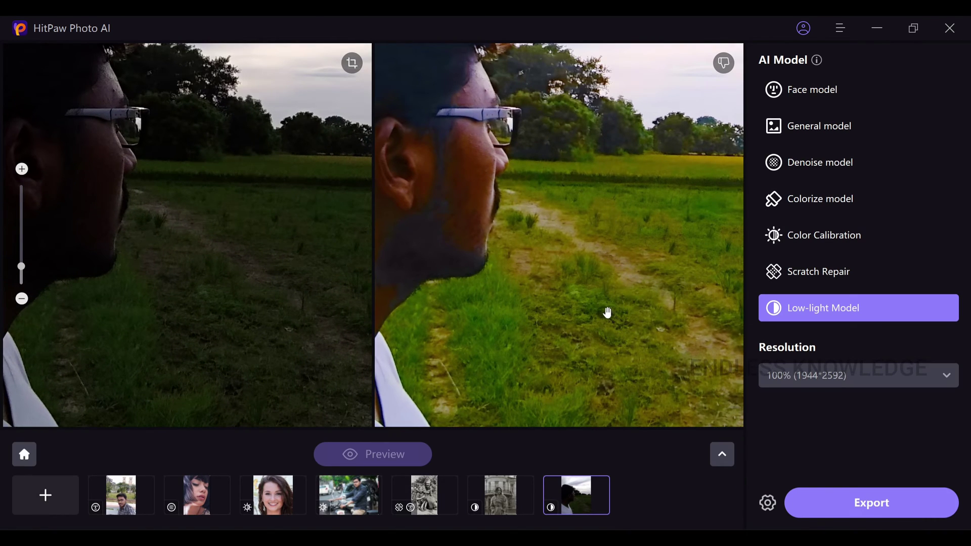
{"action": "scroll", "coordinate": [605, 310], "scroll_direction": "down", "scroll_amount": 3}
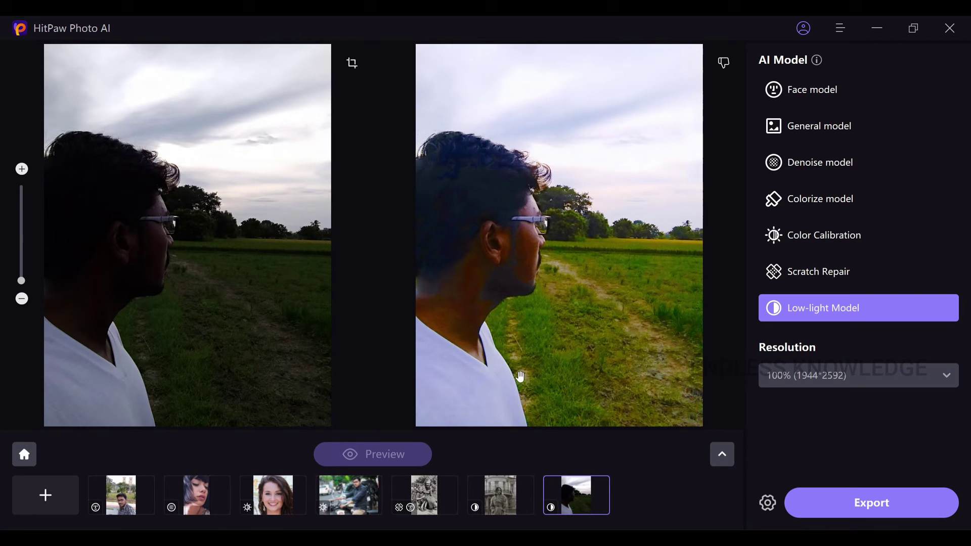
Step: Reopen the selfie of the man in the checked shirt and try to apply its current settings to all photos
{"action": "left_click", "coordinate": [118, 503]}
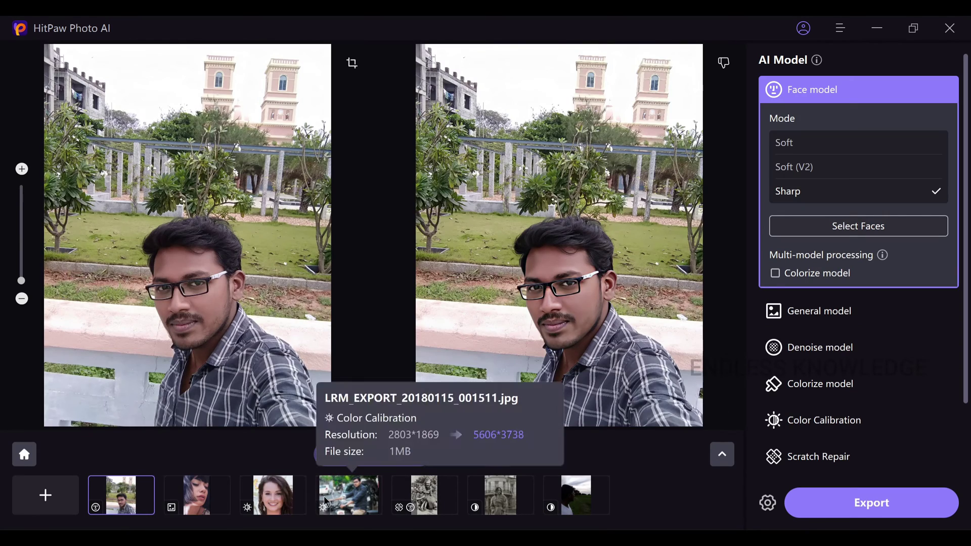
{"action": "mouse_move", "coordinate": [124, 507]}
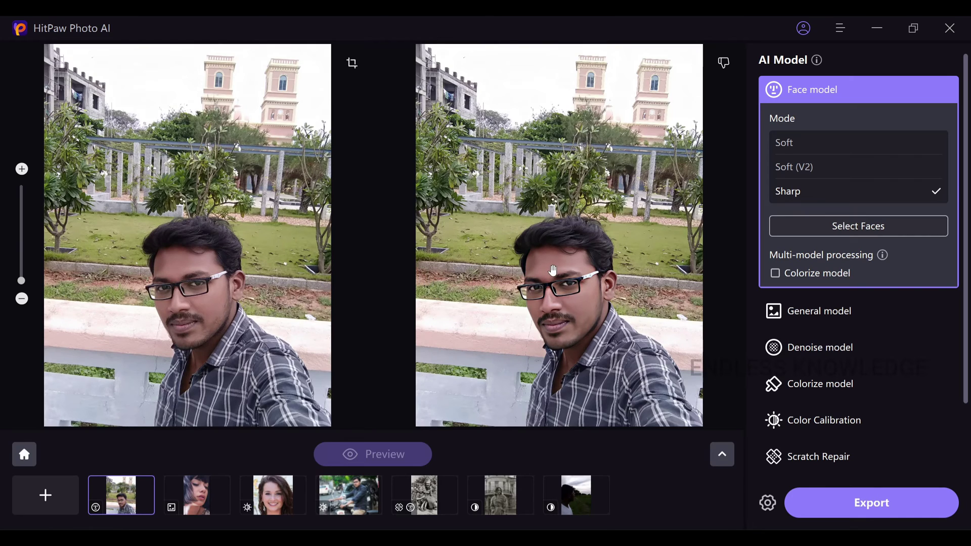
{"action": "right_click", "coordinate": [119, 500]}
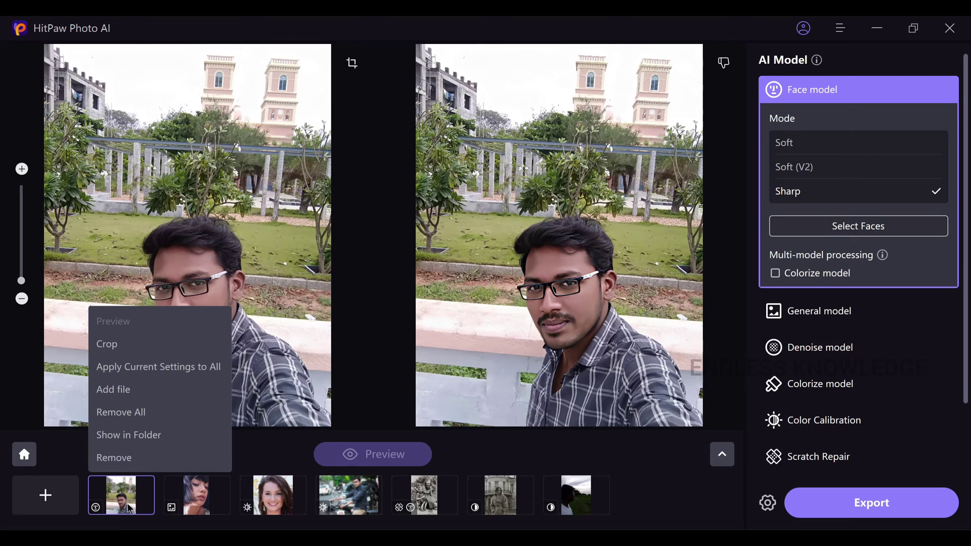
{"action": "left_click", "coordinate": [150, 366]}
Step: Review the enhanced results of the remaining imported photos one by one, ending with the low-light field photo
{"action": "left_click", "coordinate": [198, 495]}
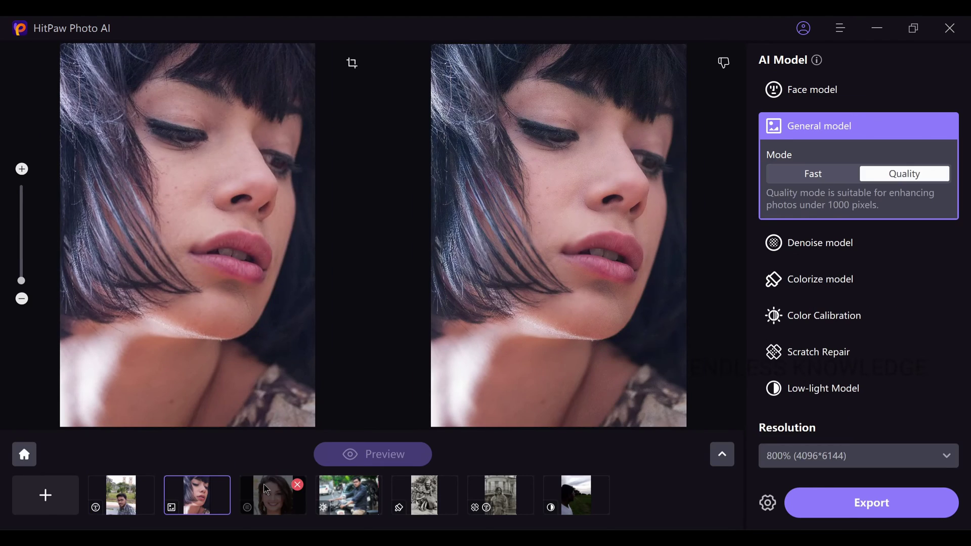
{"action": "left_click", "coordinate": [293, 493]}
{"action": "left_click", "coordinate": [359, 493]}
{"action": "left_click", "coordinate": [435, 493]}
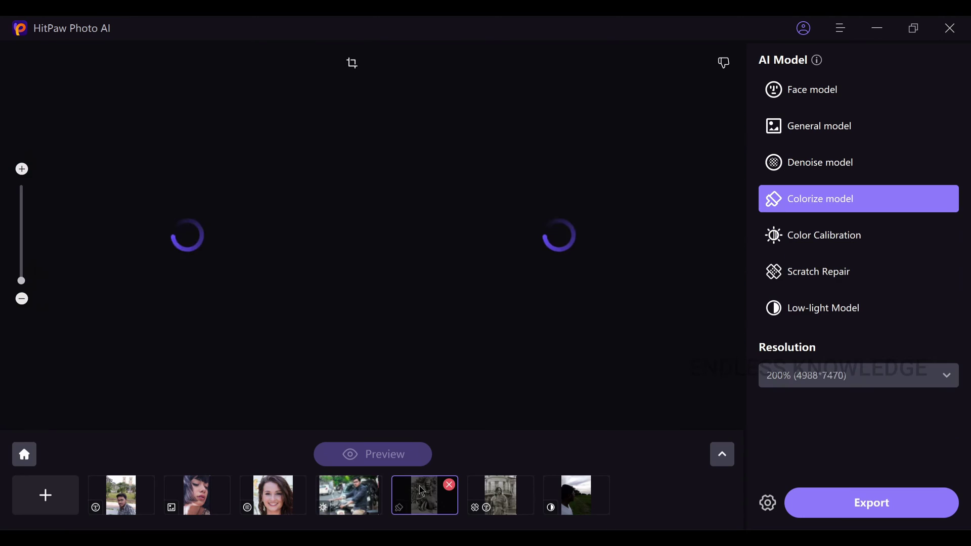
{"action": "left_click", "coordinate": [491, 495]}
{"action": "left_click", "coordinate": [572, 494]}
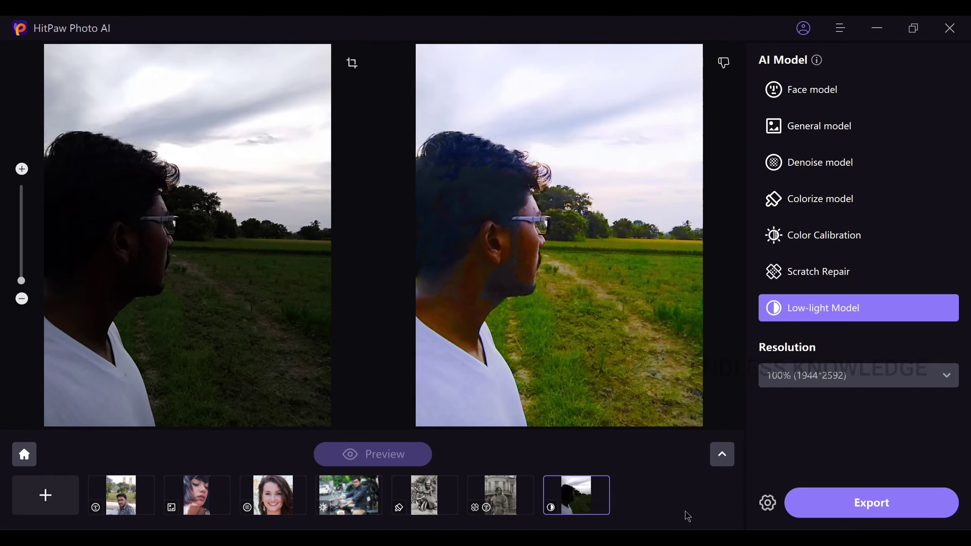
Step: Export all the enhanced photos and open the list of completed exports
{"action": "left_click", "coordinate": [871, 502]}
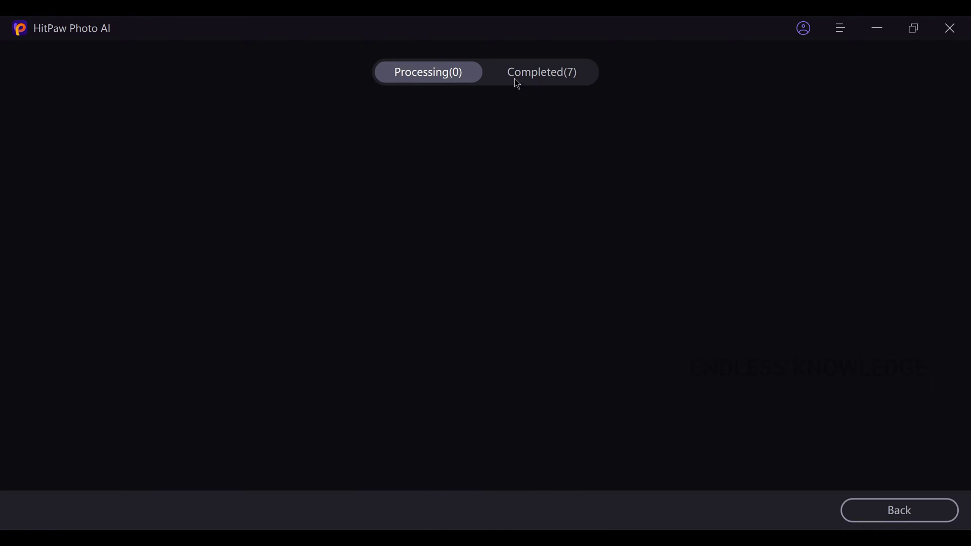
{"action": "left_click", "coordinate": [552, 85]}
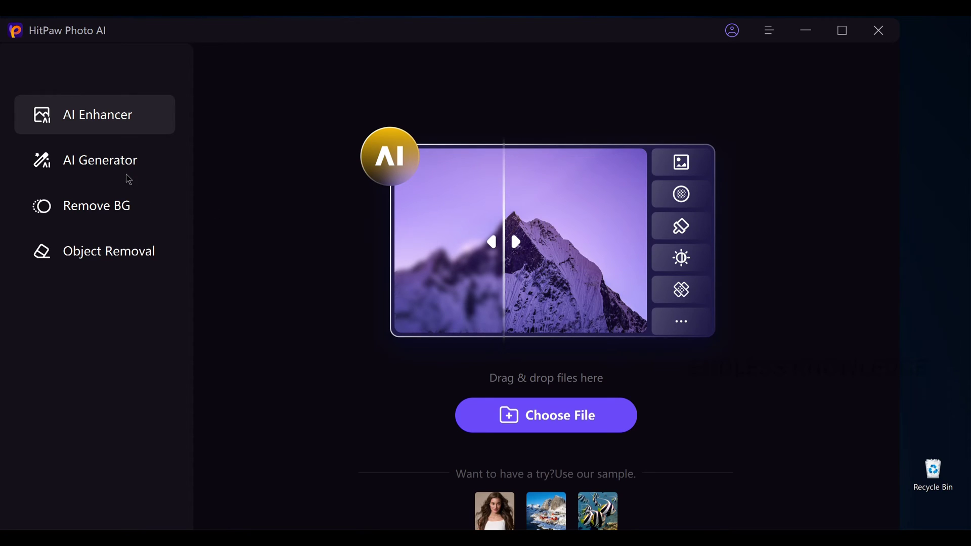
Step: Open the AI Generator for creating images and choose the Future art style
{"action": "left_click", "coordinate": [133, 169]}
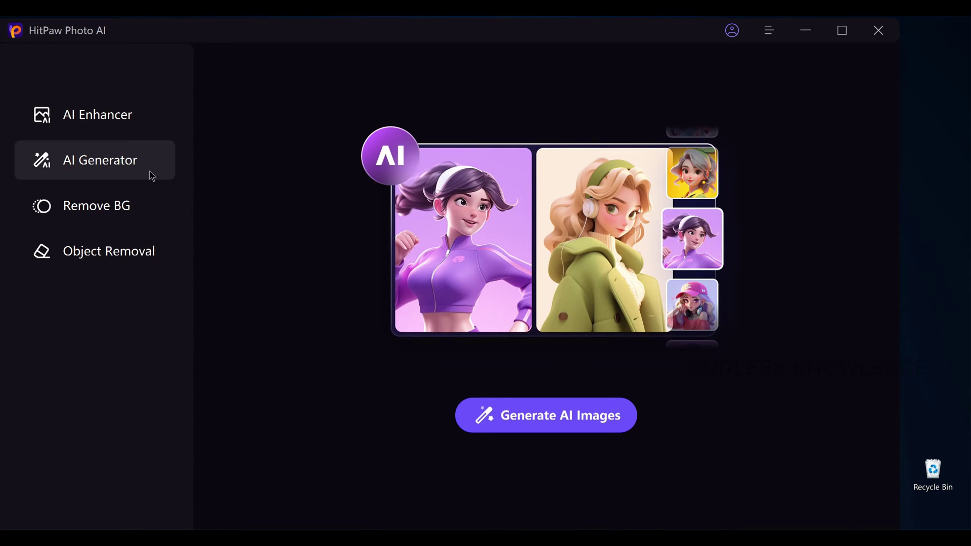
{"action": "left_click", "coordinate": [542, 417]}
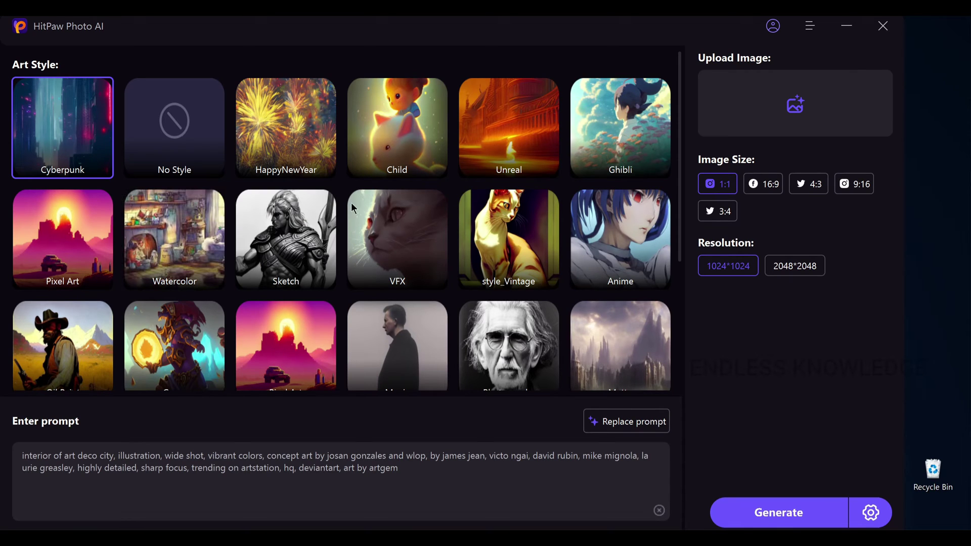
{"action": "scroll", "coordinate": [427, 208], "scroll_direction": "down", "scroll_amount": 4}
{"action": "left_click", "coordinate": [396, 257]}
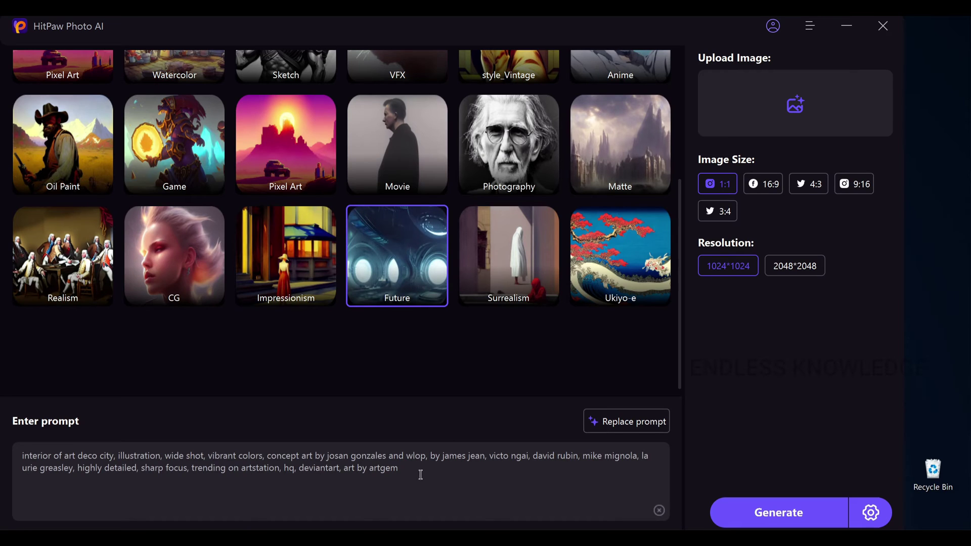
Step: Examine the default image prompt and cycle through the suggested replacement prompts
{"action": "key", "text": "ctrl+a"}
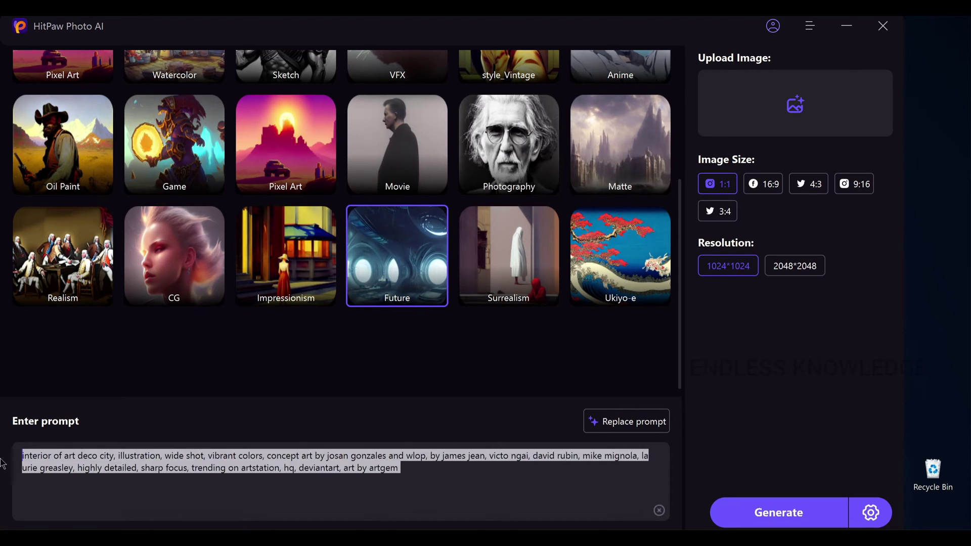
{"action": "left_click", "coordinate": [444, 479]}
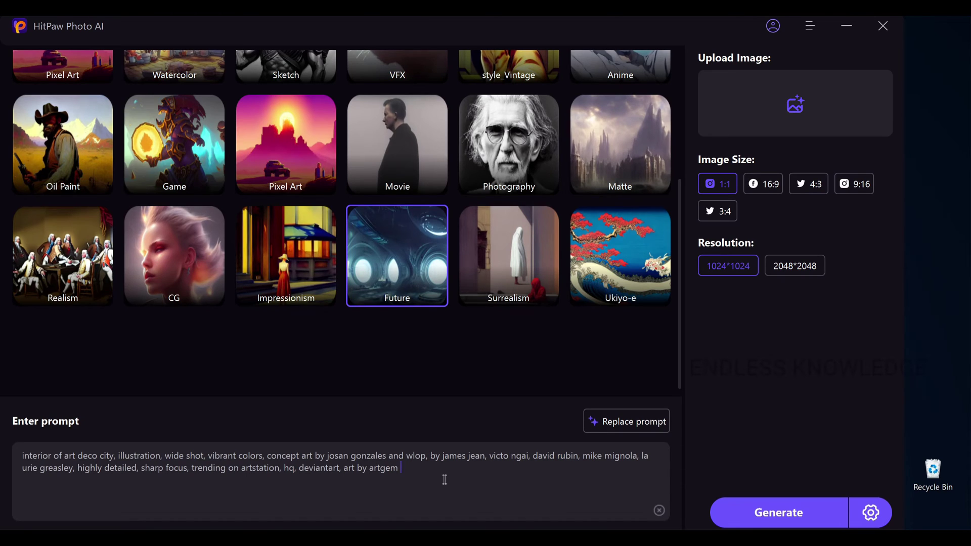
{"action": "left_click", "coordinate": [604, 424]}
{"action": "left_click", "coordinate": [604, 424]}
{"action": "left_click", "coordinate": [603, 423]}
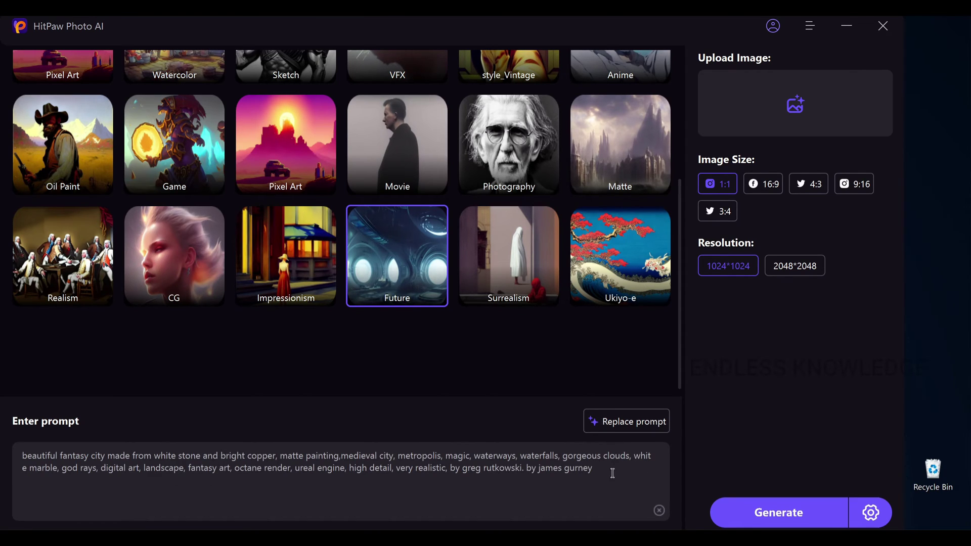
Step: Clear the prompt and enter "fantasy landscape featuring mythical creatures, vibrant flora, and a captivating sky."
{"action": "left_click", "coordinate": [659, 511]}
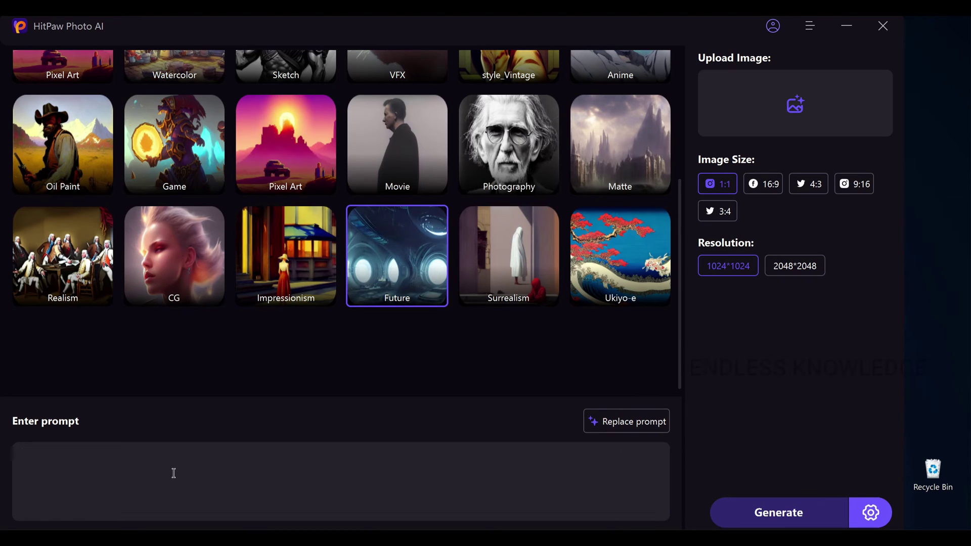
{"action": "type", "text": "fantasy landscape featuring mythical creatures, vibrant flora, and a captivating sky."}
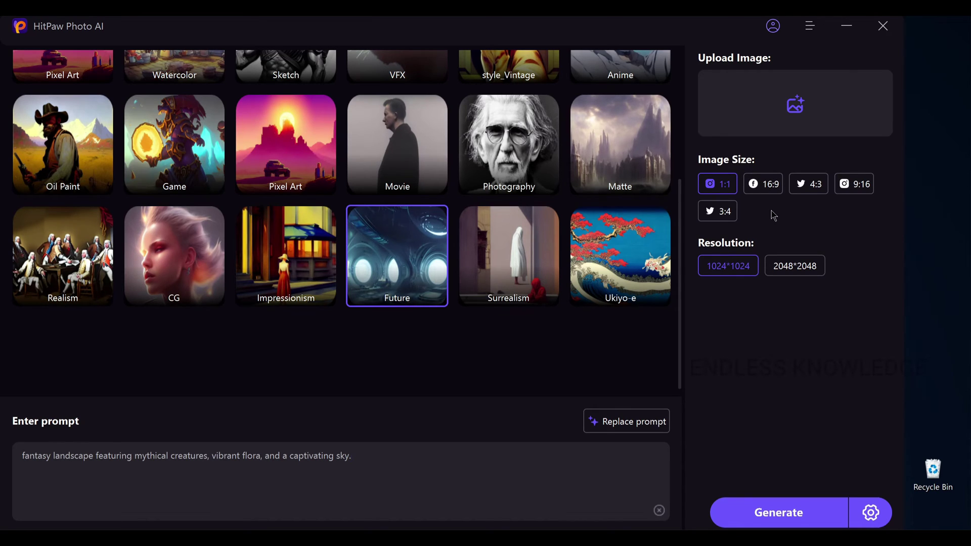
Step: Set the generated image's size to 16:9 and its resolution to 3840*2048
{"action": "left_click", "coordinate": [767, 188]}
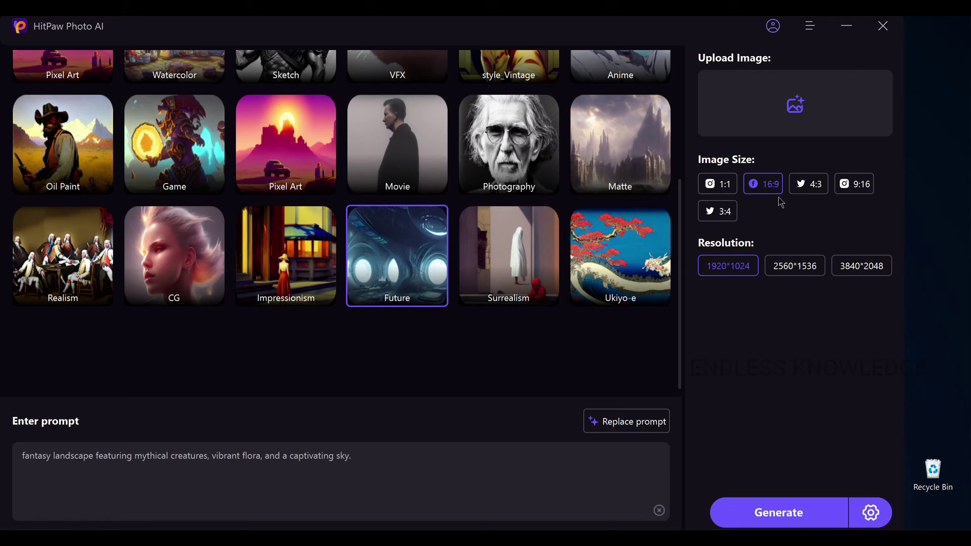
{"action": "left_click", "coordinate": [853, 185]}
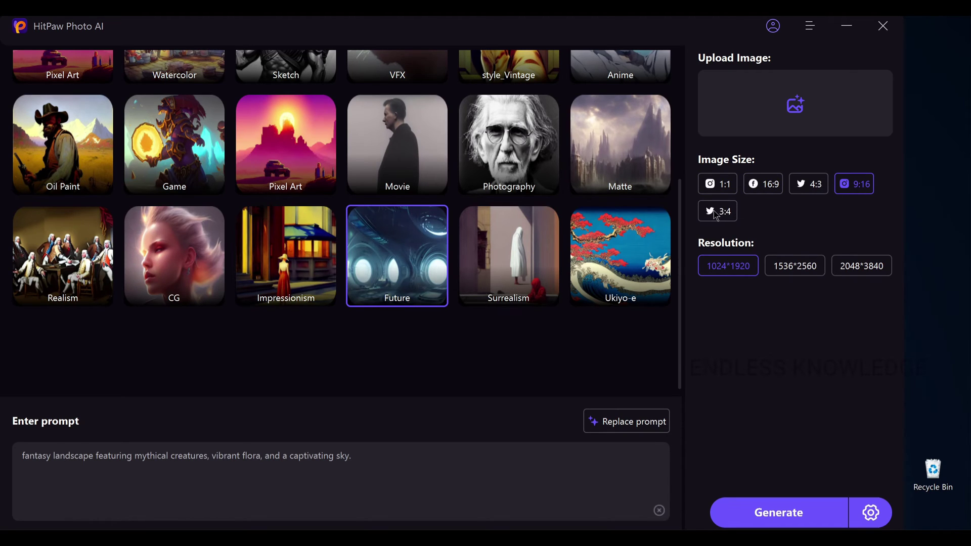
{"action": "left_click", "coordinate": [767, 191]}
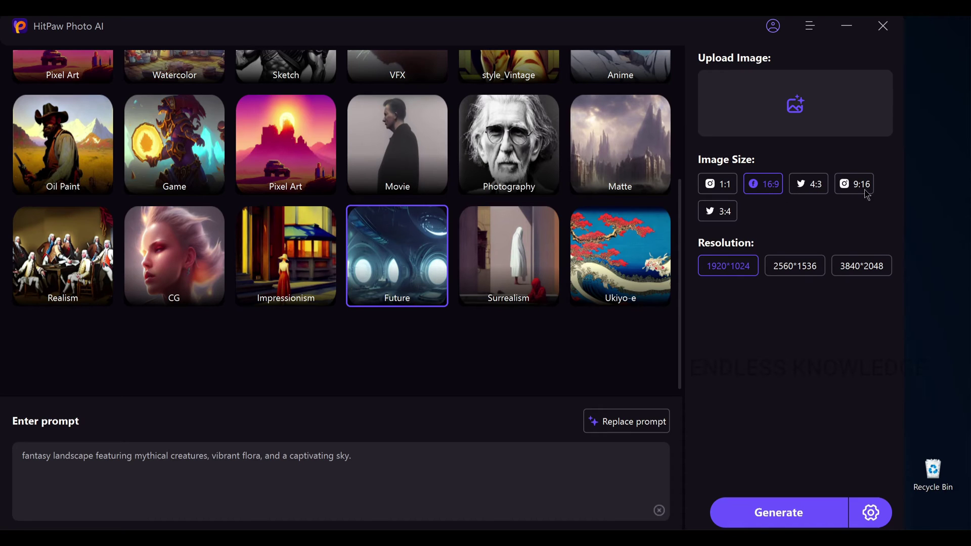
{"action": "left_click", "coordinate": [811, 270]}
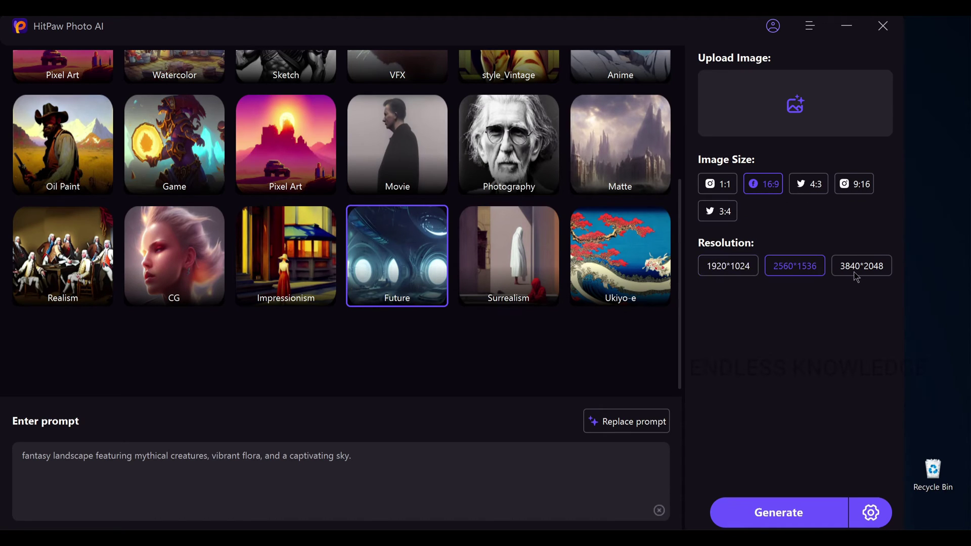
{"action": "left_click", "coordinate": [856, 274]}
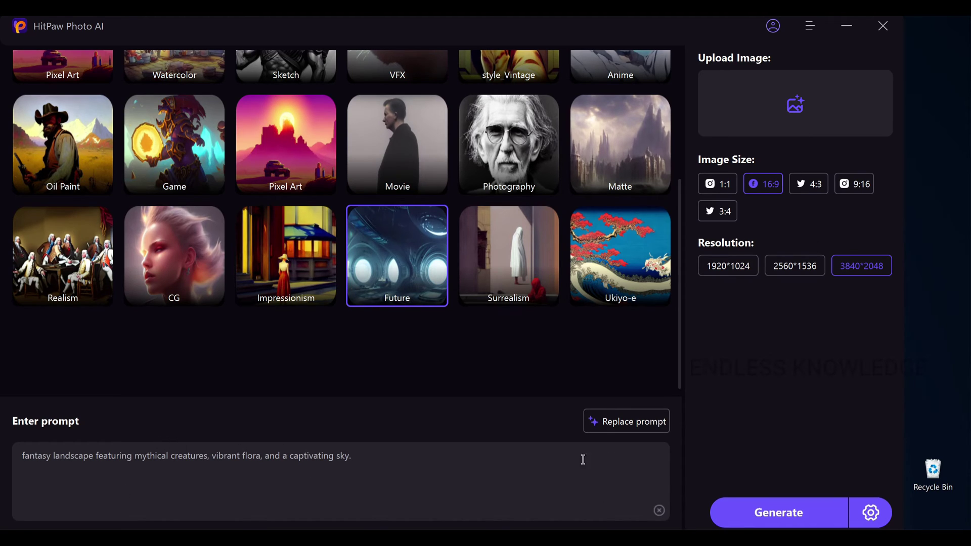
Step: Check the save location for generated art, and generate the fantasy landscape images in the Future style
{"action": "left_click", "coordinate": [873, 511]}
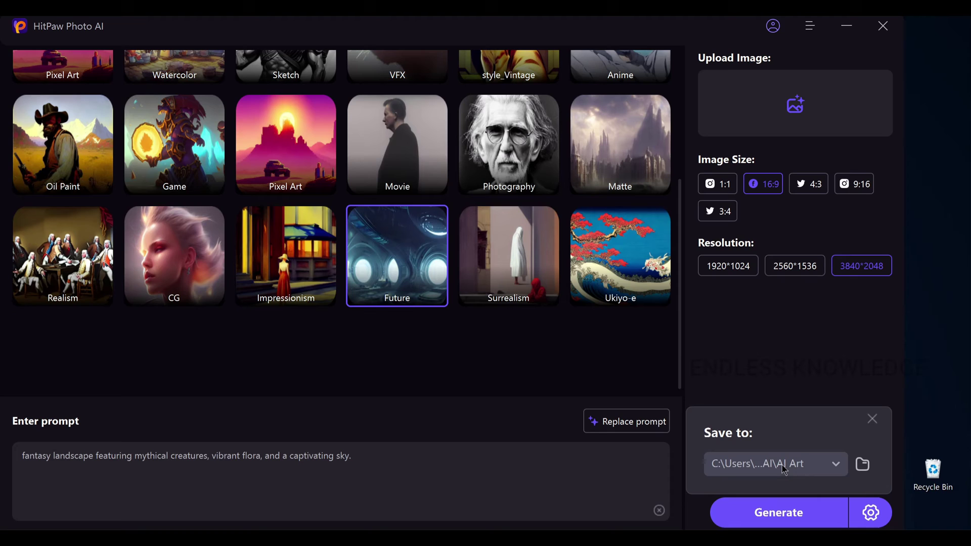
{"action": "left_click", "coordinate": [873, 419]}
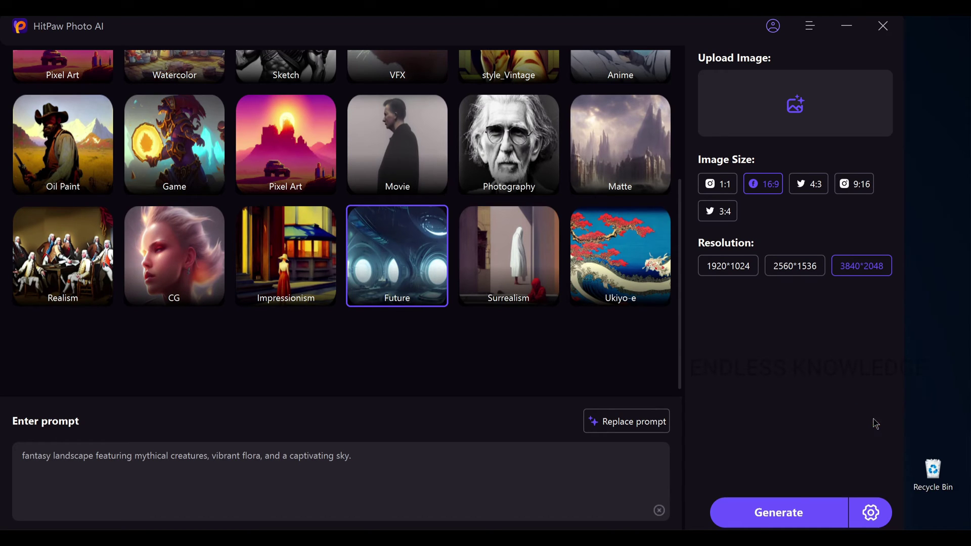
{"action": "left_click", "coordinate": [798, 515]}
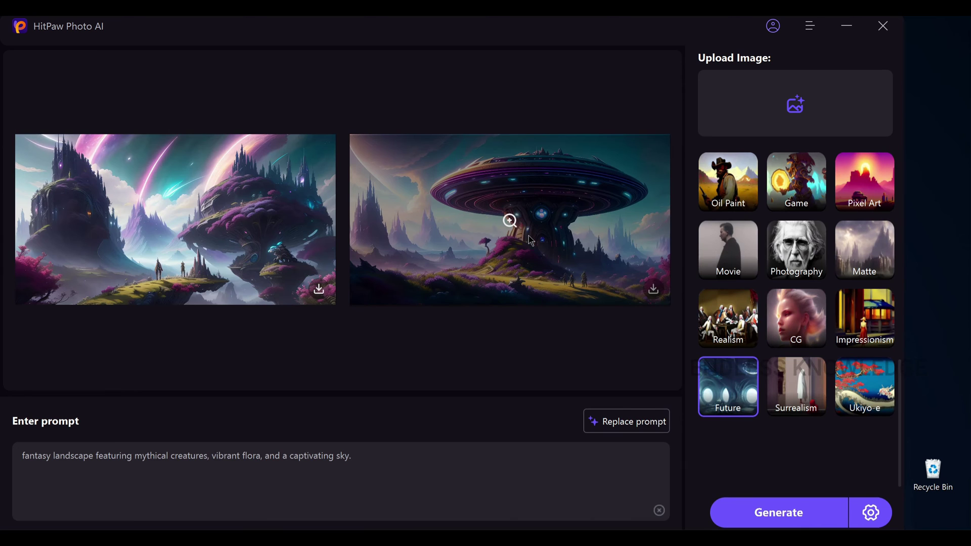
Step: View the generated flying-saucer landscape enlarged, and download both Future-style images
{"action": "left_click", "coordinate": [510, 220]}
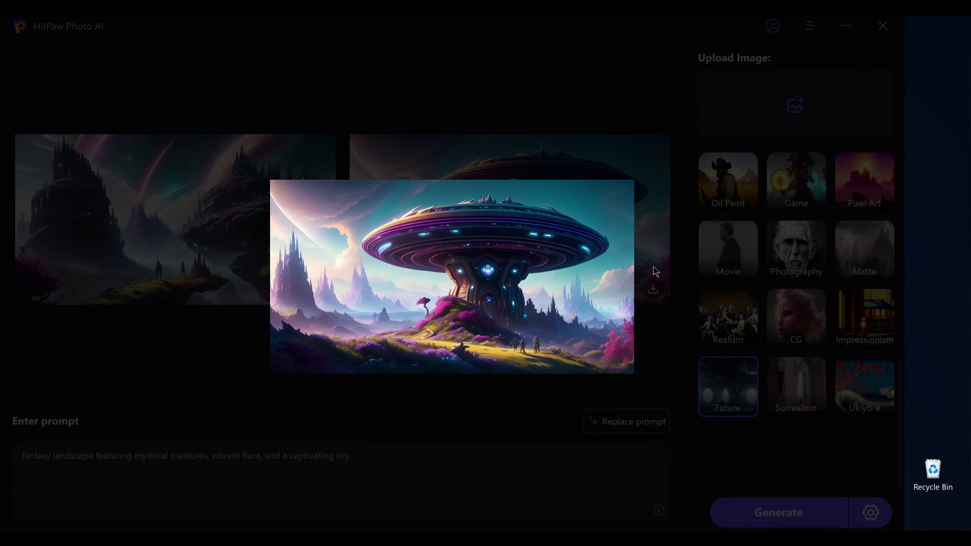
{"action": "left_click", "coordinate": [677, 418]}
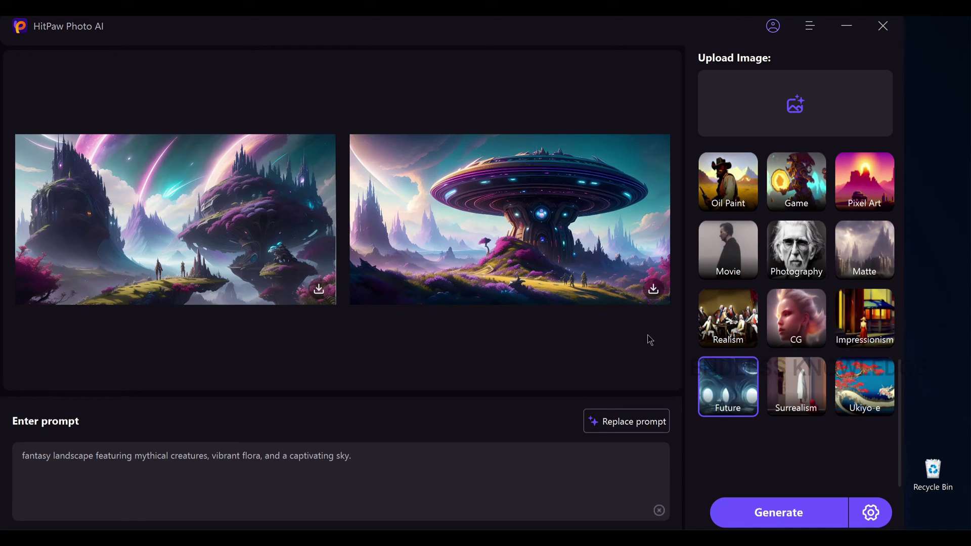
{"action": "left_click", "coordinate": [655, 291]}
{"action": "left_click", "coordinate": [319, 291]}
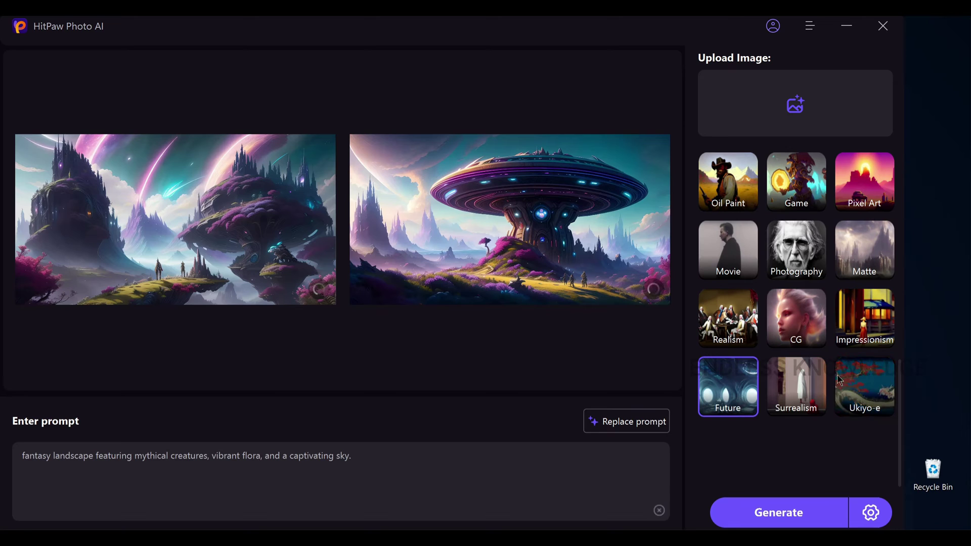
Step: Switch the art style to Movie and generate new images from the same fantasy landscape prompt
{"action": "scroll", "coordinate": [820, 383], "scroll_direction": "up", "scroll_amount": 1}
{"action": "scroll", "coordinate": [819, 380], "scroll_direction": "up", "scroll_amount": 3}
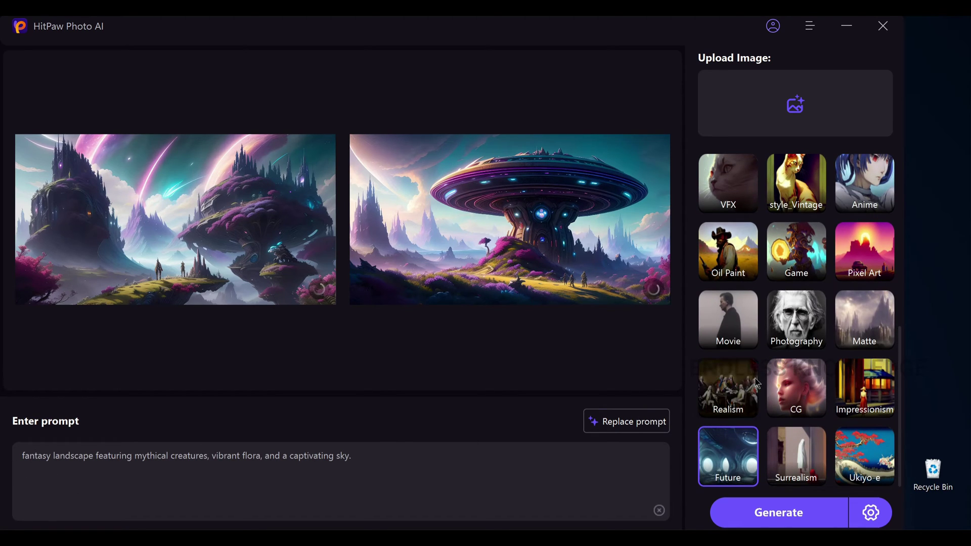
{"action": "scroll", "coordinate": [740, 425], "scroll_direction": "up", "scroll_amount": 2}
{"action": "left_click", "coordinate": [739, 433]}
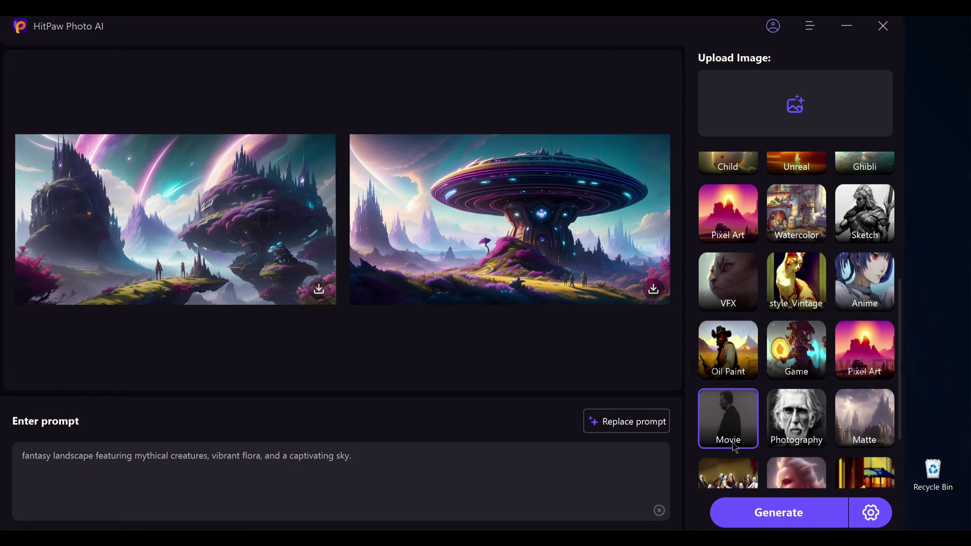
{"action": "left_click", "coordinate": [789, 524]}
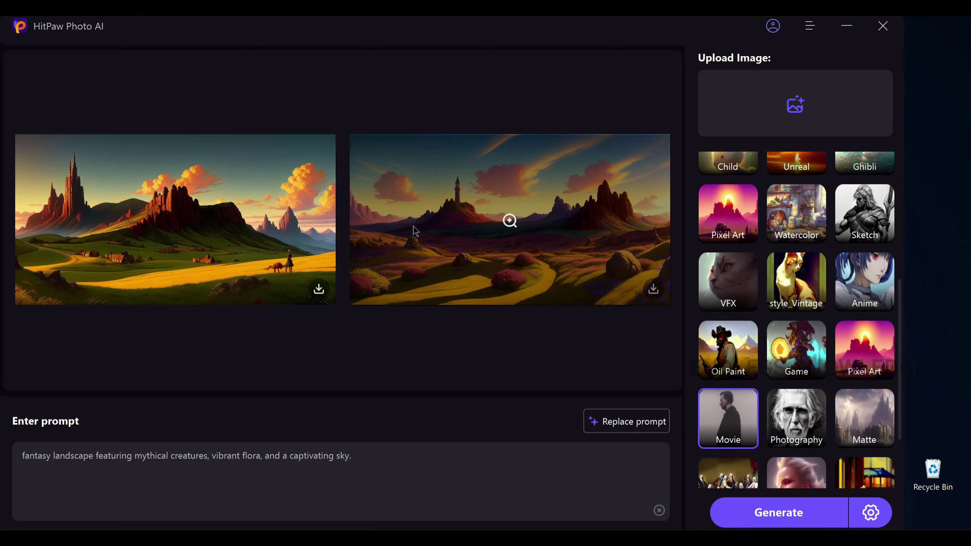
Step: View the Movie-style desert landscape enlarged, and download the other image with the castle spires and green fields
{"action": "left_click", "coordinate": [509, 222]}
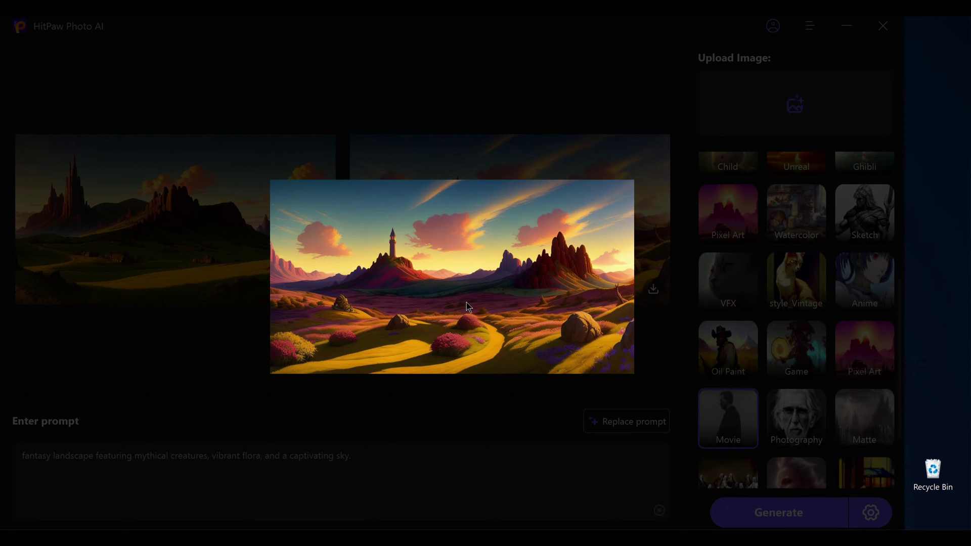
{"action": "left_click", "coordinate": [456, 402]}
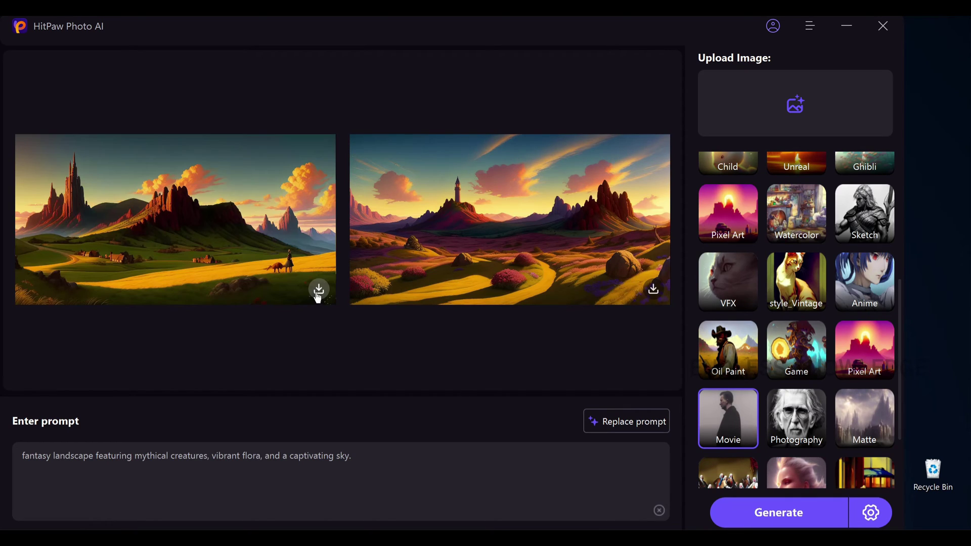
{"action": "left_click", "coordinate": [319, 288]}
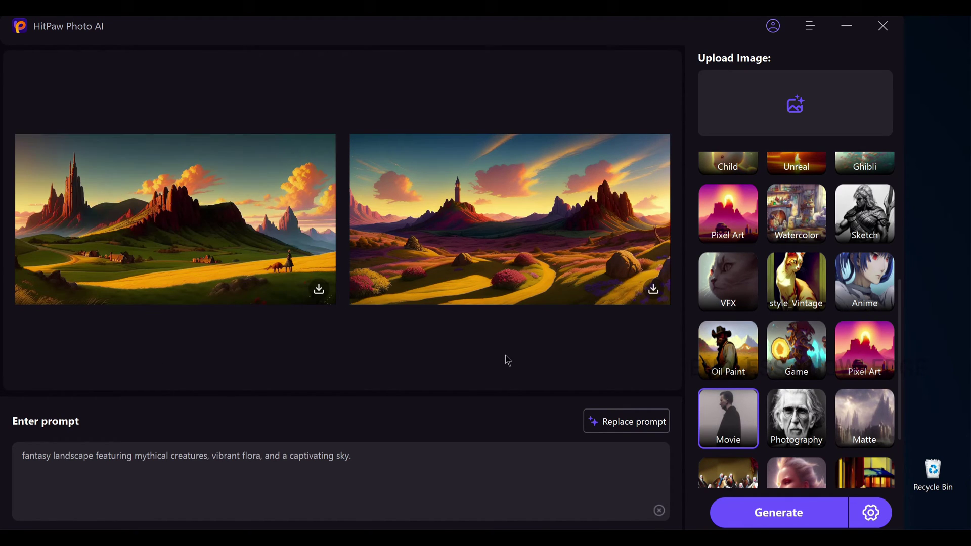
Step: Upload woman-6220041_1920.png from Downloads as the reference image for generation
{"action": "left_click", "coordinate": [796, 115]}
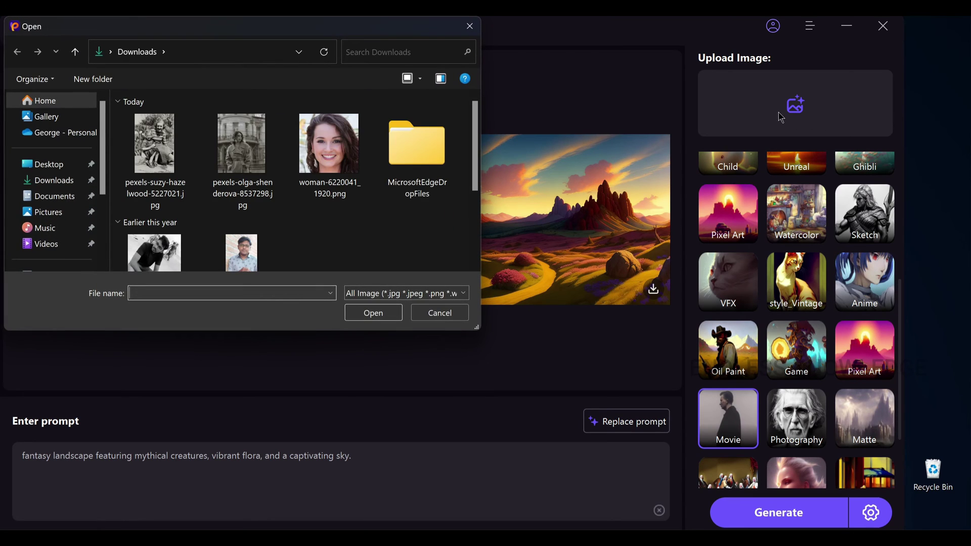
{"action": "left_click", "coordinate": [354, 196]}
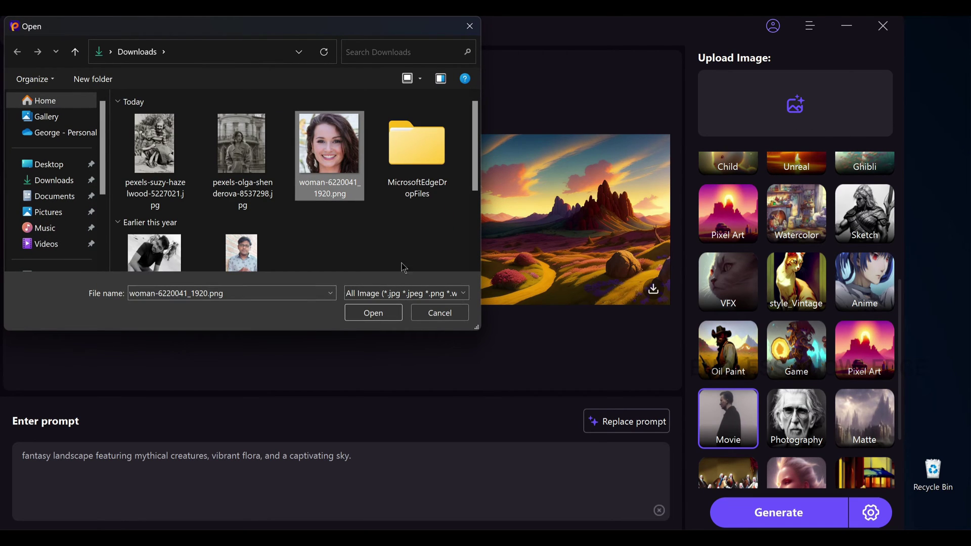
{"action": "left_click", "coordinate": [373, 312]}
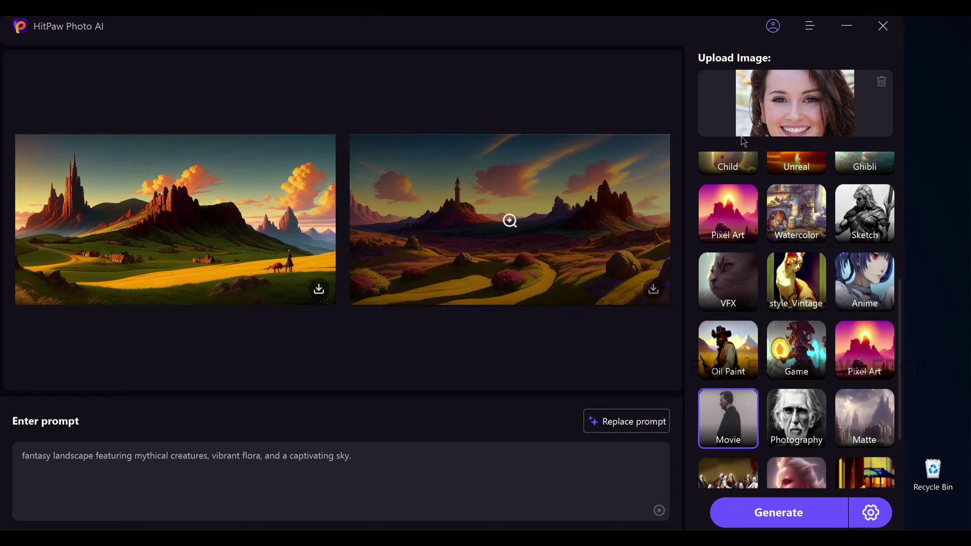
Step: Set the image size to 9:16 and choose the Anime art style
{"action": "scroll", "coordinate": [805, 149], "scroll_direction": "up", "scroll_amount": 5}
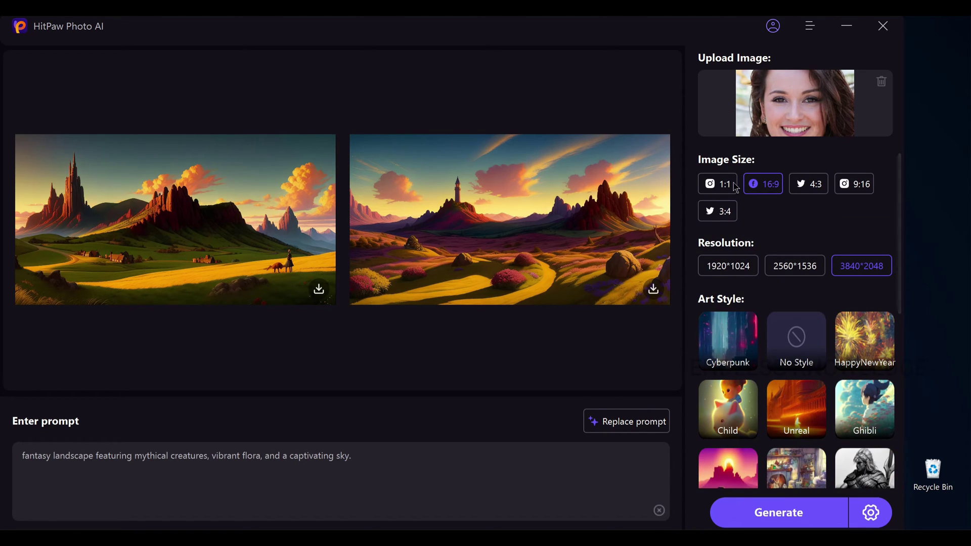
{"action": "left_click", "coordinate": [872, 189]}
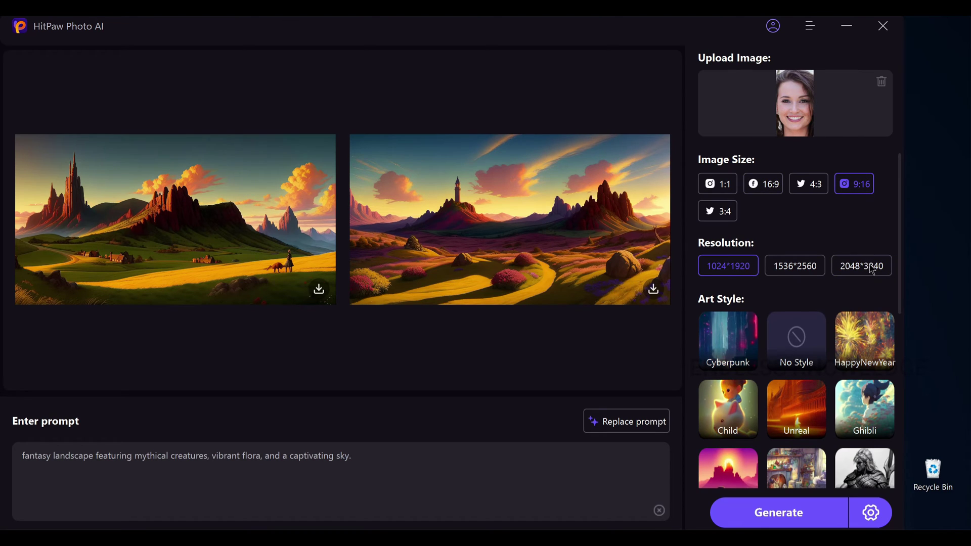
{"action": "scroll", "coordinate": [872, 271], "scroll_direction": "down", "scroll_amount": 4}
{"action": "left_click", "coordinate": [861, 349]}
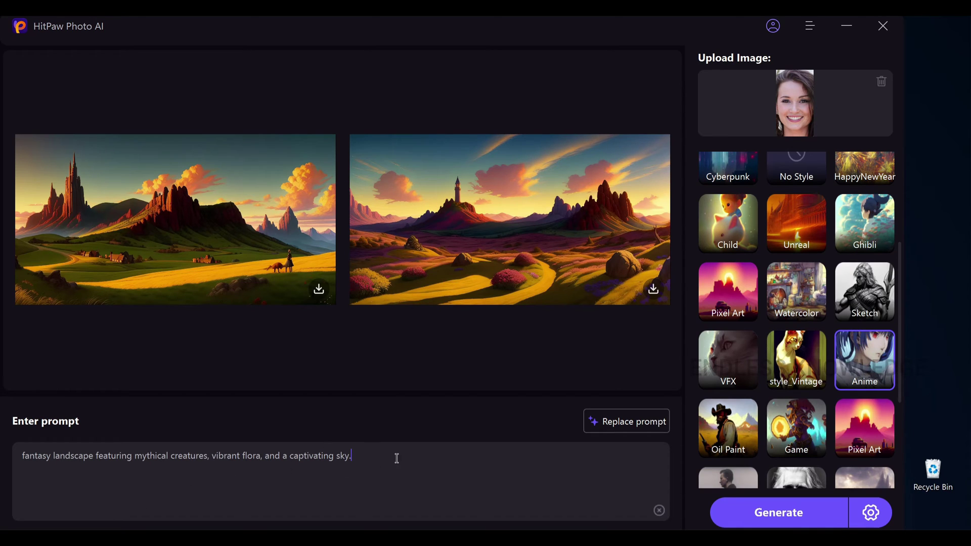
Step: Cycle through the suggested prompts until the one starting "an adorable disney princess, full shot, atmospheric lighting" is in place
{"action": "left_click", "coordinate": [639, 428]}
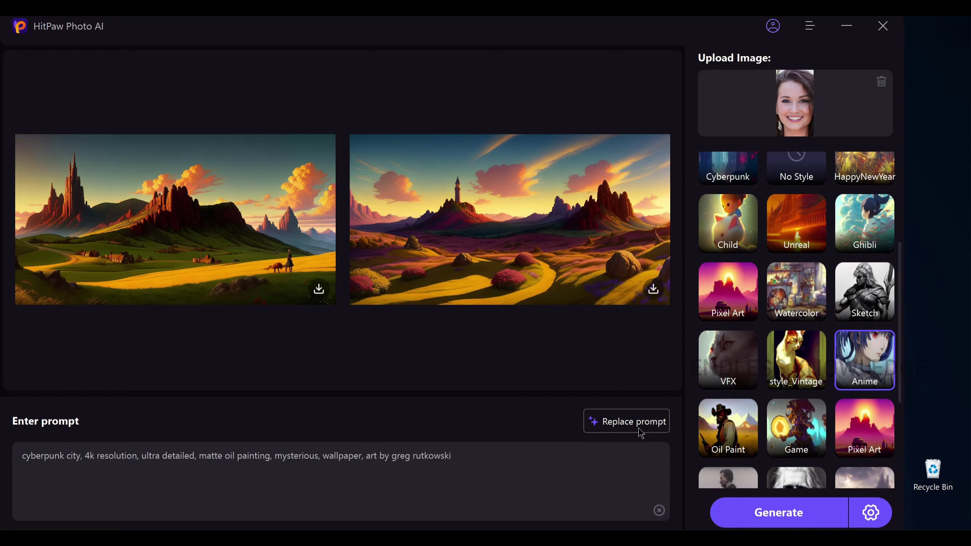
{"action": "left_click", "coordinate": [638, 428]}
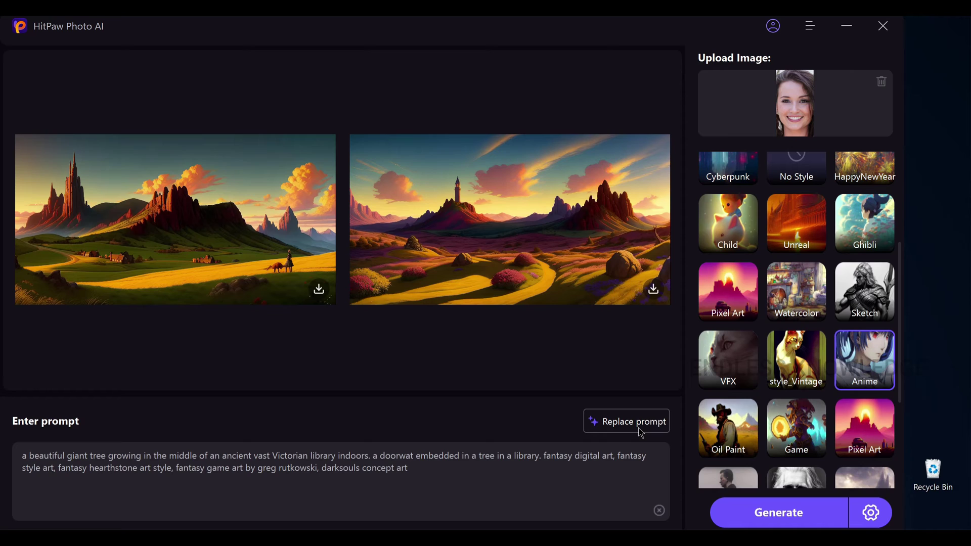
{"action": "left_click", "coordinate": [639, 427]}
{"action": "left_click", "coordinate": [638, 427]}
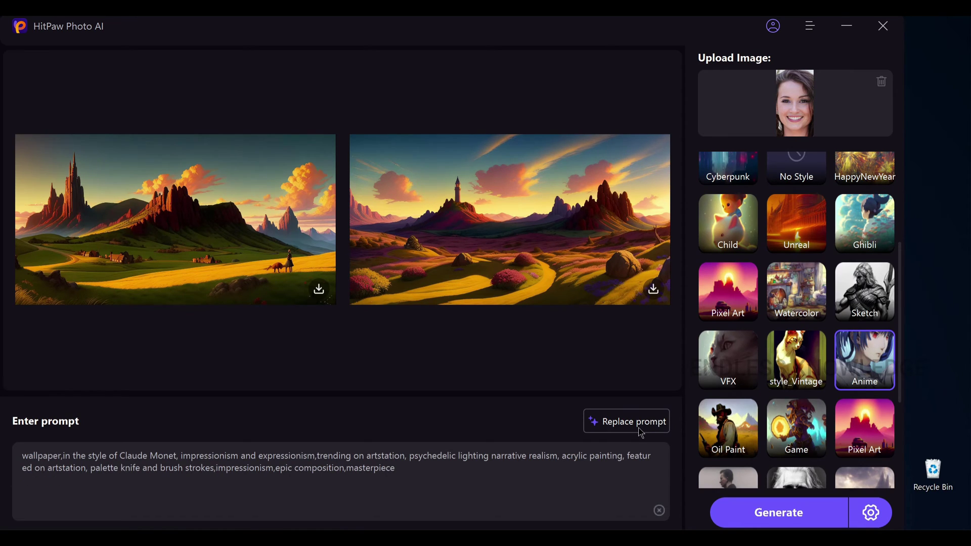
{"action": "left_click", "coordinate": [638, 427]}
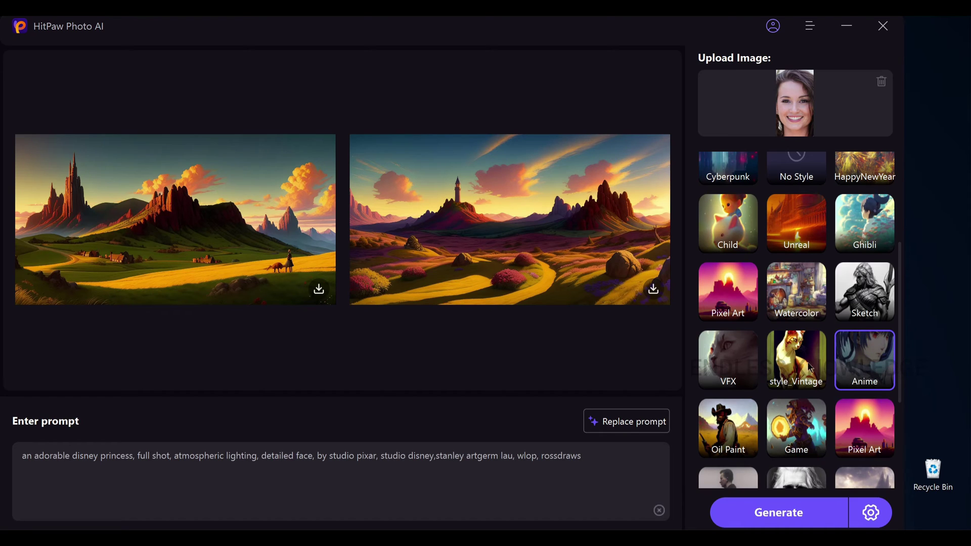
{"action": "left_click", "coordinate": [379, 457]}
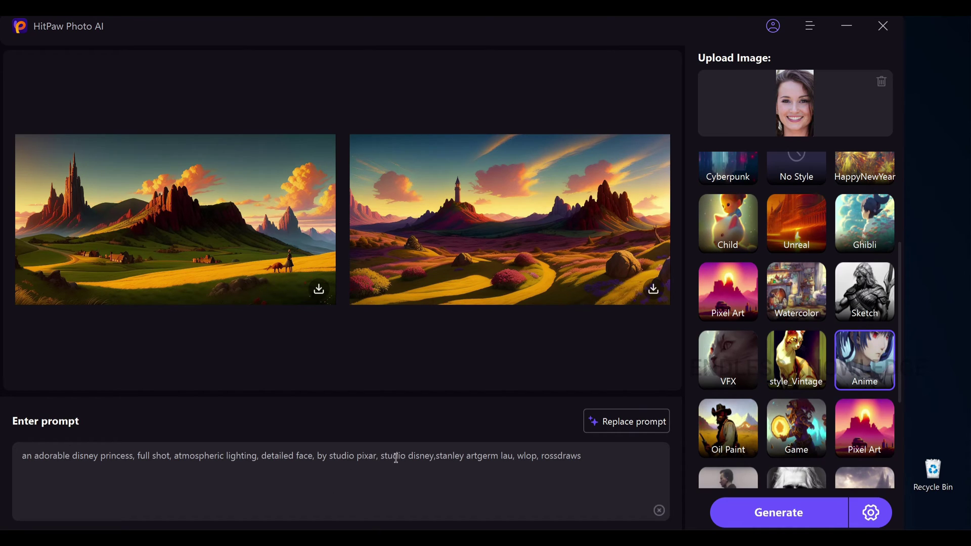
Step: Generate Anime-style portraits from the uploaded photo and the princess prompt, and download the second result
{"action": "scroll", "coordinate": [864, 370], "scroll_direction": "down", "scroll_amount": 3}
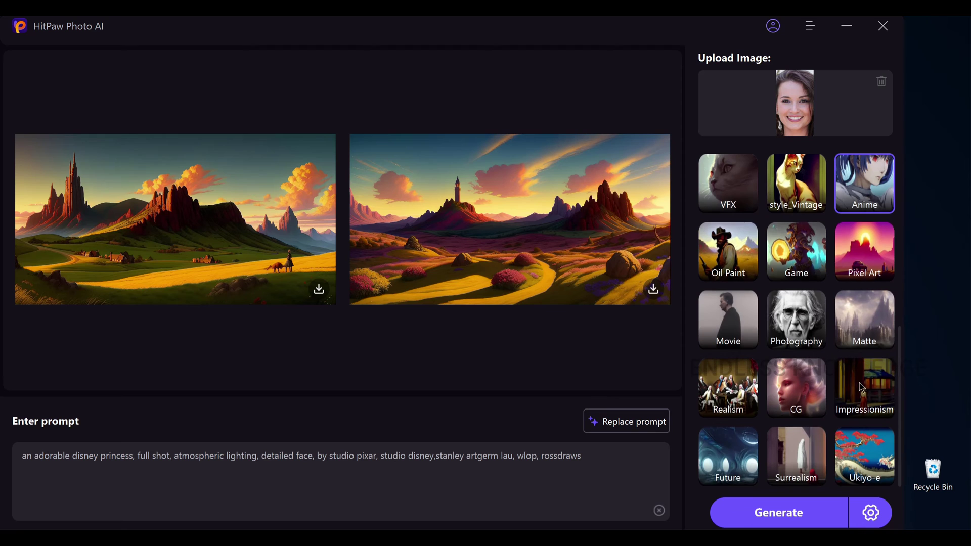
{"action": "left_click", "coordinate": [796, 525]}
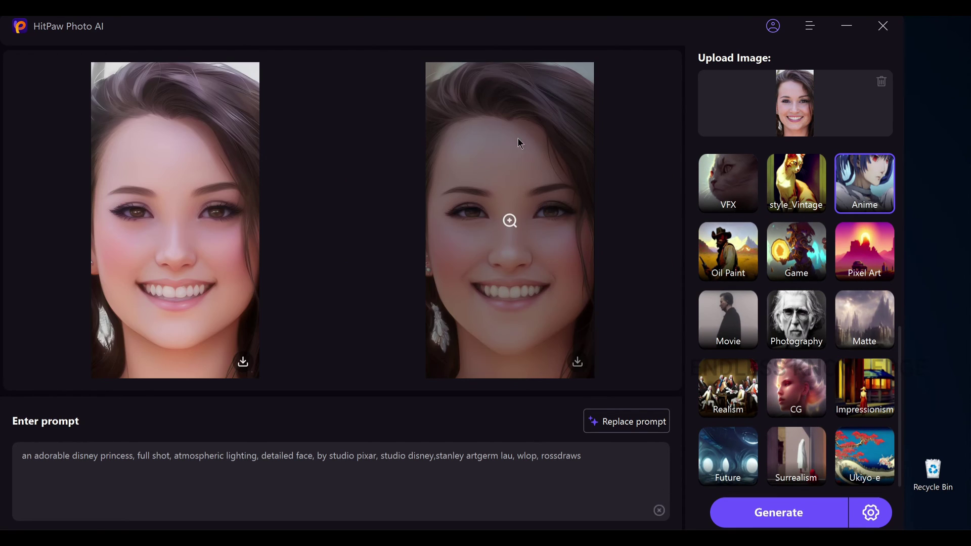
{"action": "left_click", "coordinate": [577, 361]}
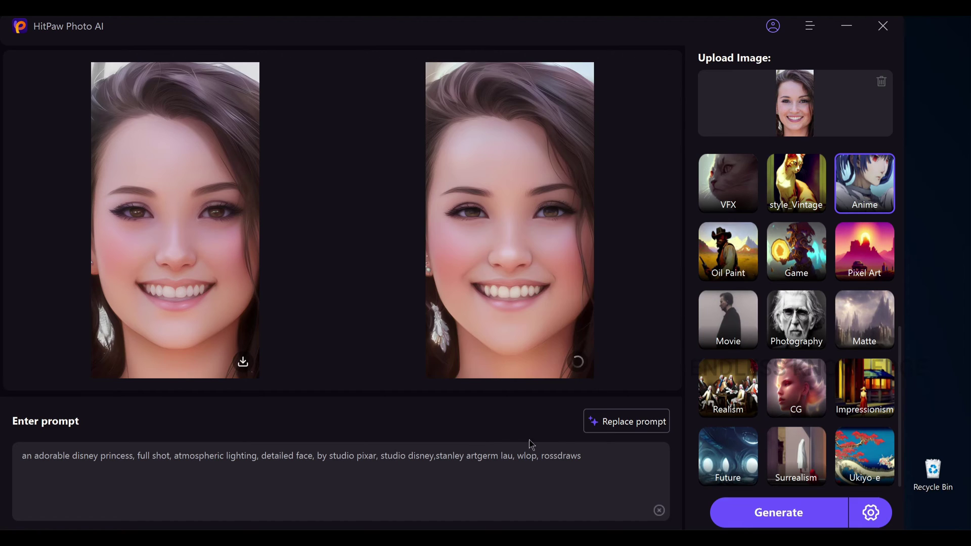
{"action": "scroll", "coordinate": [797, 319], "scroll_direction": "up", "scroll_amount": 3}
{"action": "left_click", "coordinate": [708, 249]}
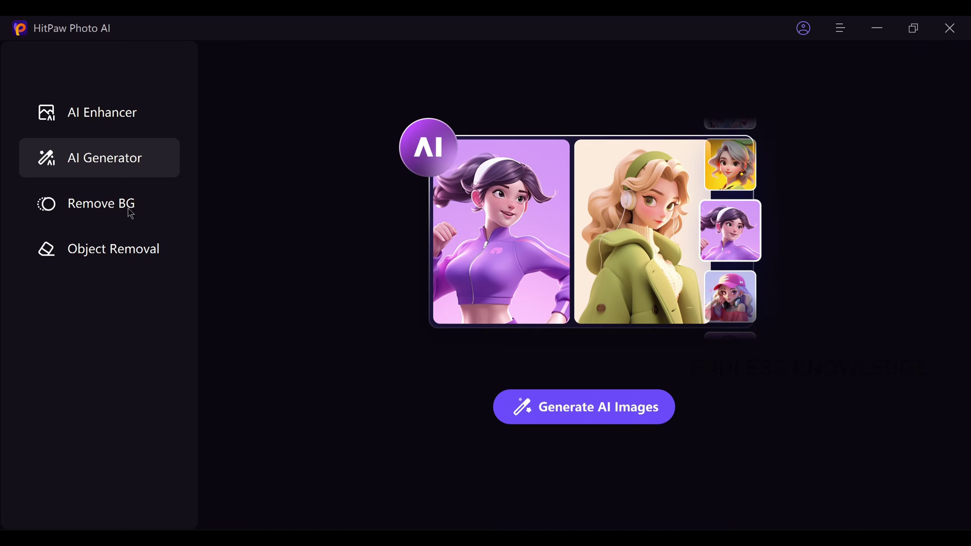
Step: Start a background removal in Remove BG, and select the stock portraits numbered 1889777 and 3776557 in the Photos folder
{"action": "left_click", "coordinate": [126, 208]}
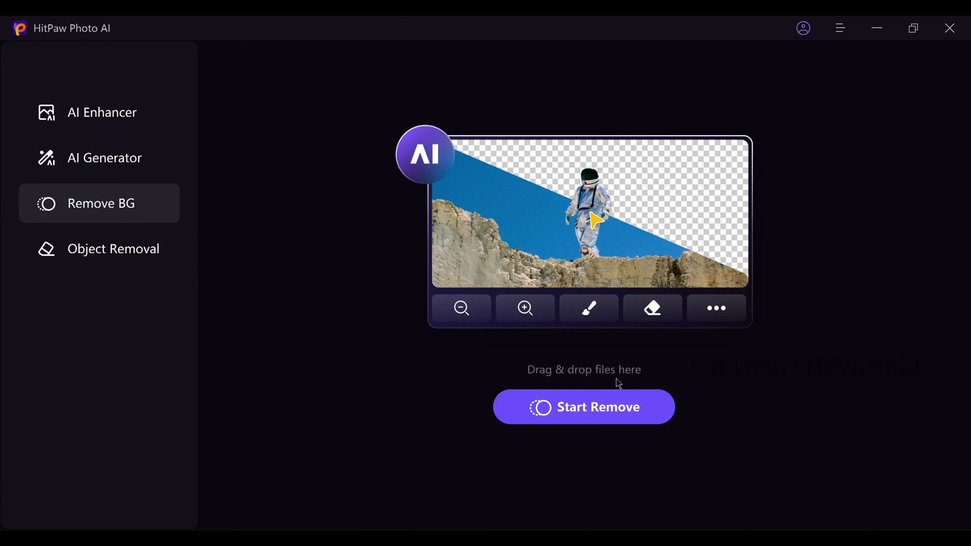
{"action": "left_click", "coordinate": [571, 405]}
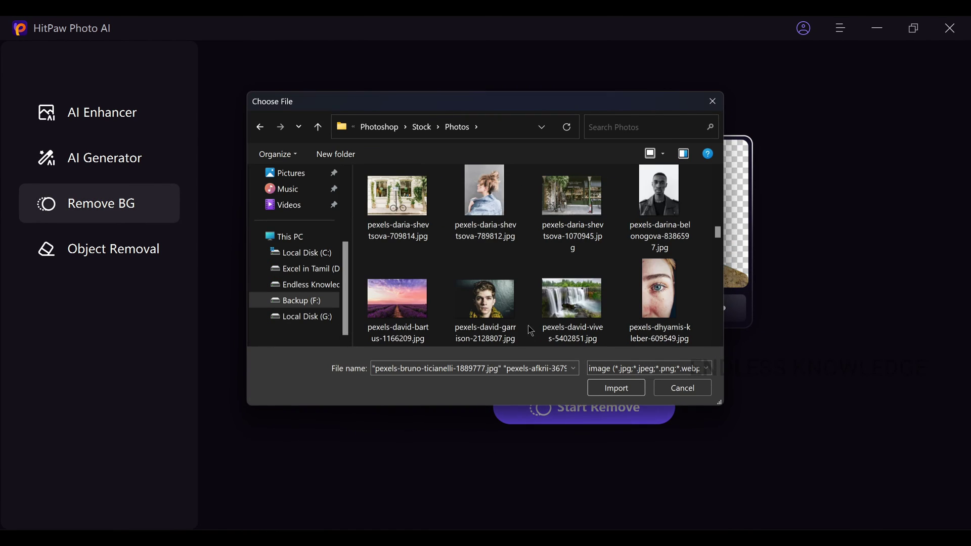
{"action": "scroll", "coordinate": [530, 325], "scroll_direction": "up", "scroll_amount": 1}
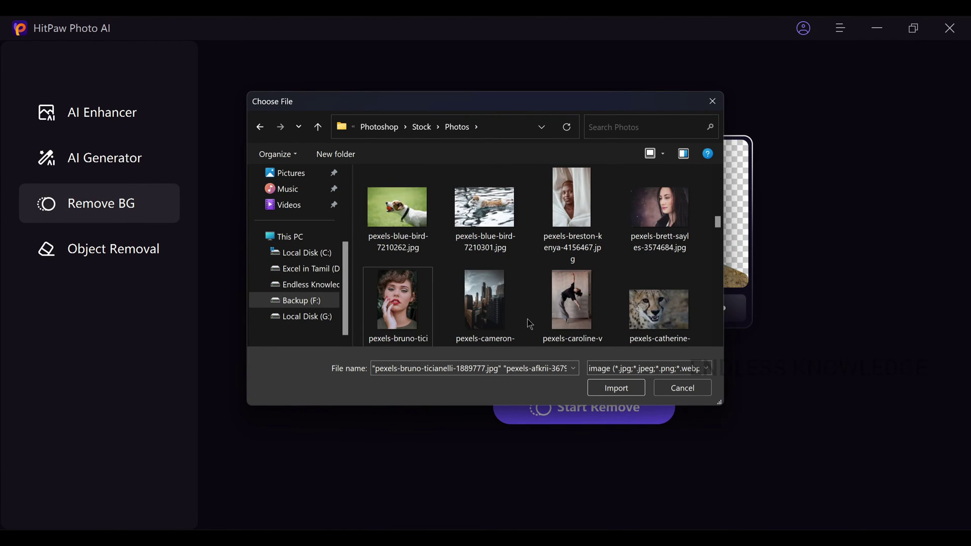
{"action": "left_click", "coordinate": [390, 302]}
{"action": "scroll", "coordinate": [556, 293], "scroll_direction": "up", "scroll_amount": 2}
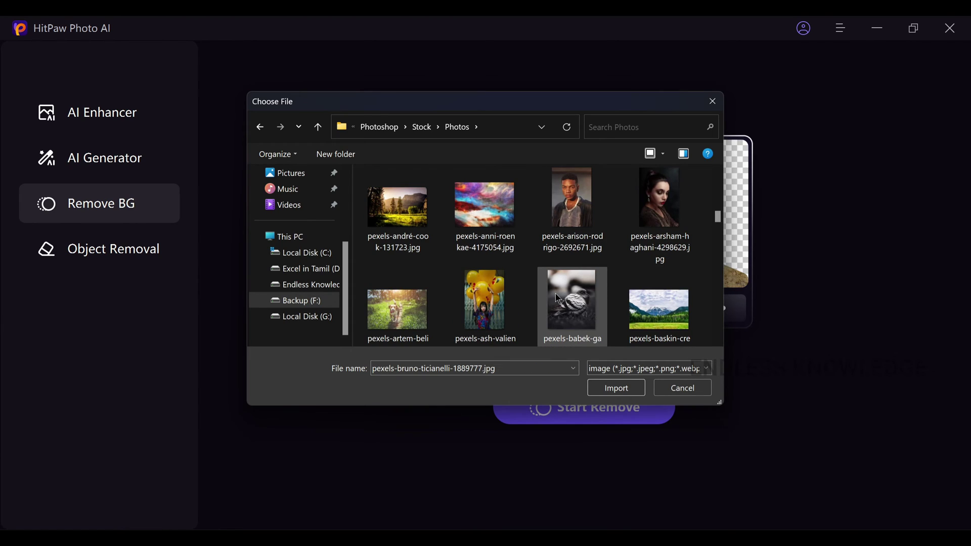
{"action": "scroll", "coordinate": [556, 297], "scroll_direction": "up", "scroll_amount": 3}
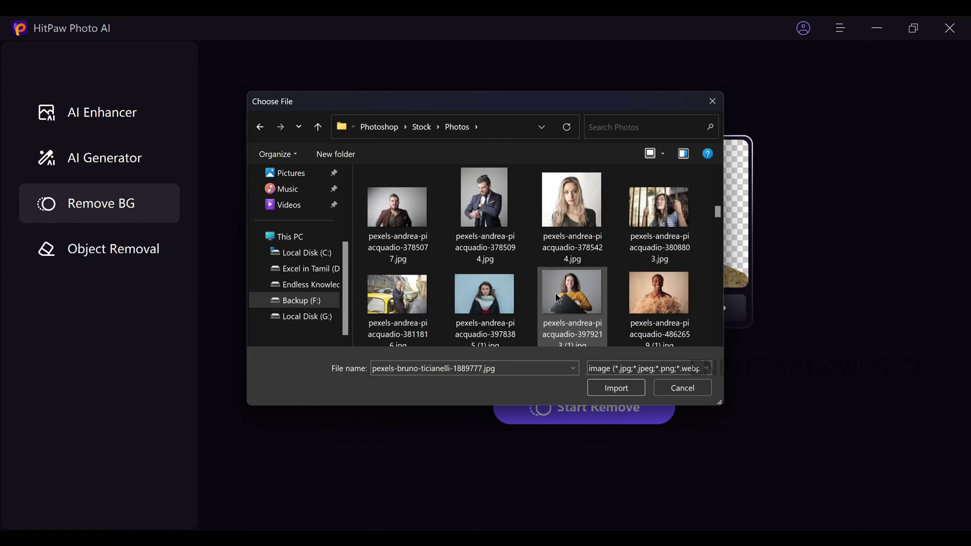
{"action": "left_click", "coordinate": [672, 192], "text": "ctrl"}
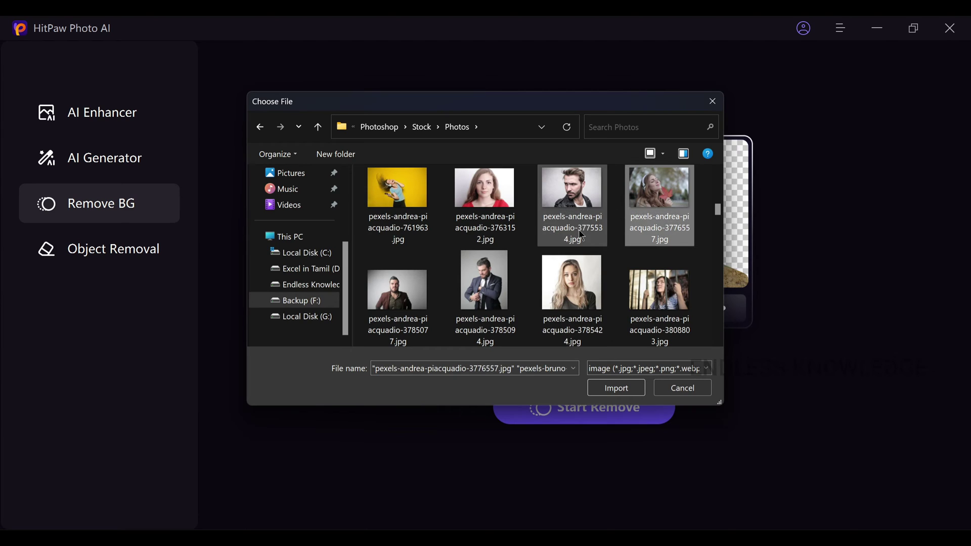
Step: Add the stock portraits numbered 1500482 and 3679040 to the selection, import all four, and remove their backgrounds
{"action": "scroll", "coordinate": [566, 227], "scroll_direction": "up", "scroll_amount": 3}
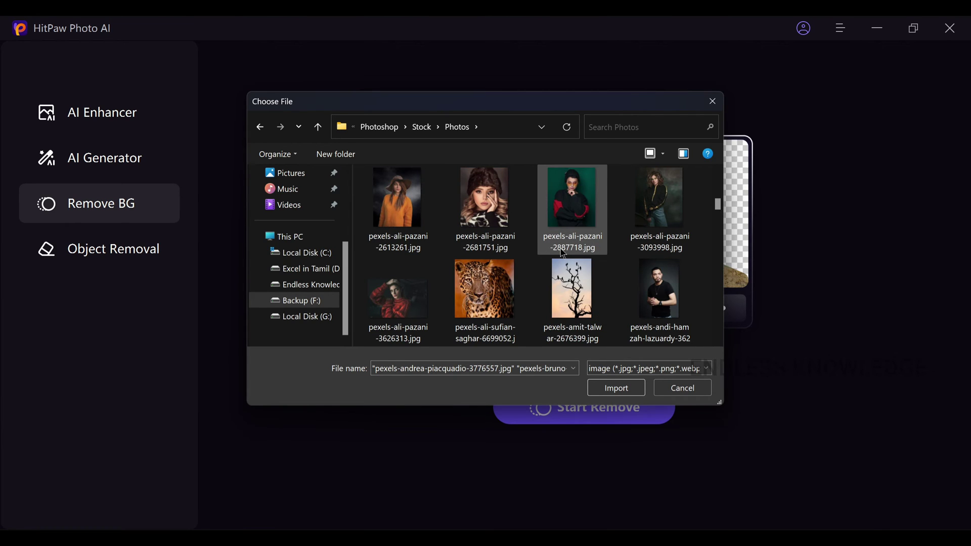
{"action": "scroll", "coordinate": [563, 252], "scroll_direction": "up", "scroll_amount": 1}
{"action": "scroll", "coordinate": [561, 247], "scroll_direction": "up", "scroll_amount": 2}
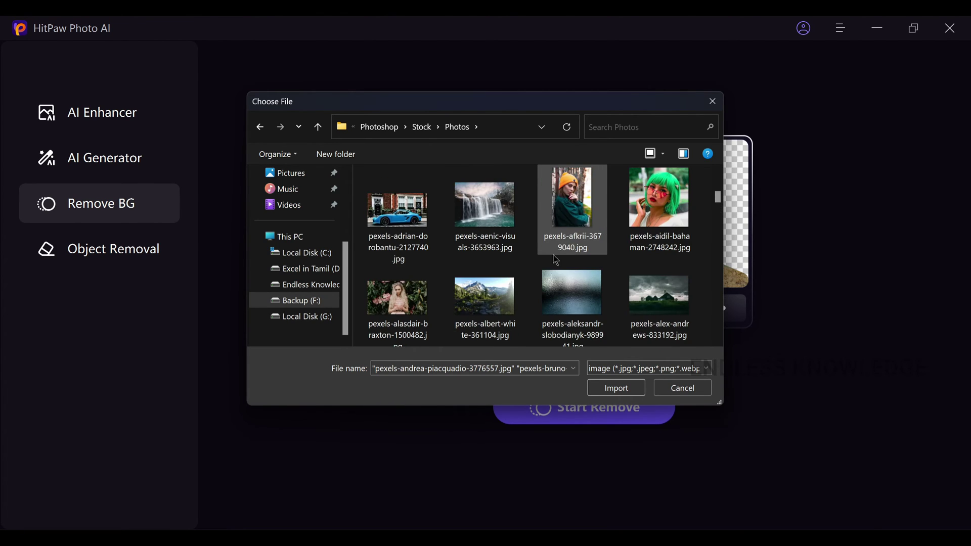
{"action": "left_click", "coordinate": [399, 298], "text": "ctrl"}
{"action": "left_click", "coordinate": [582, 194], "text": "ctrl"}
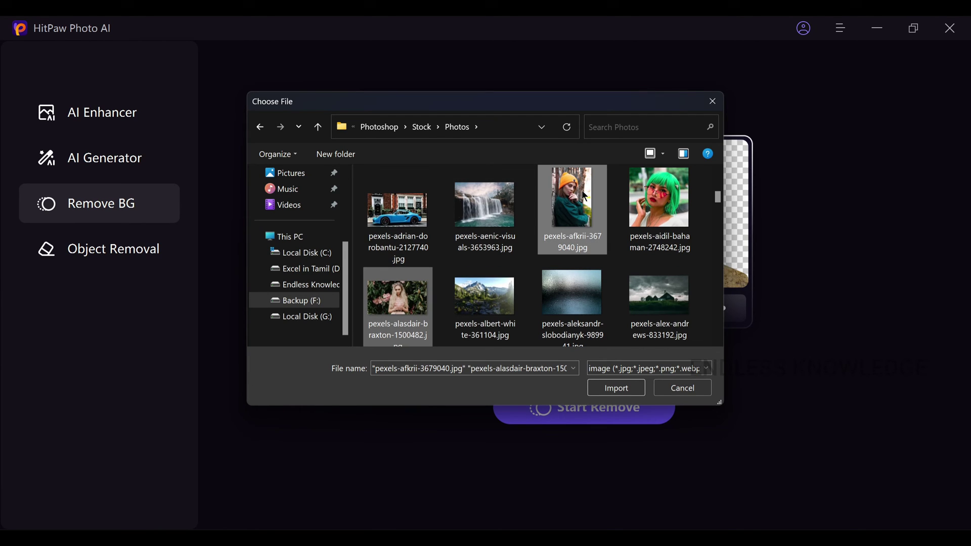
{"action": "left_click", "coordinate": [627, 394]}
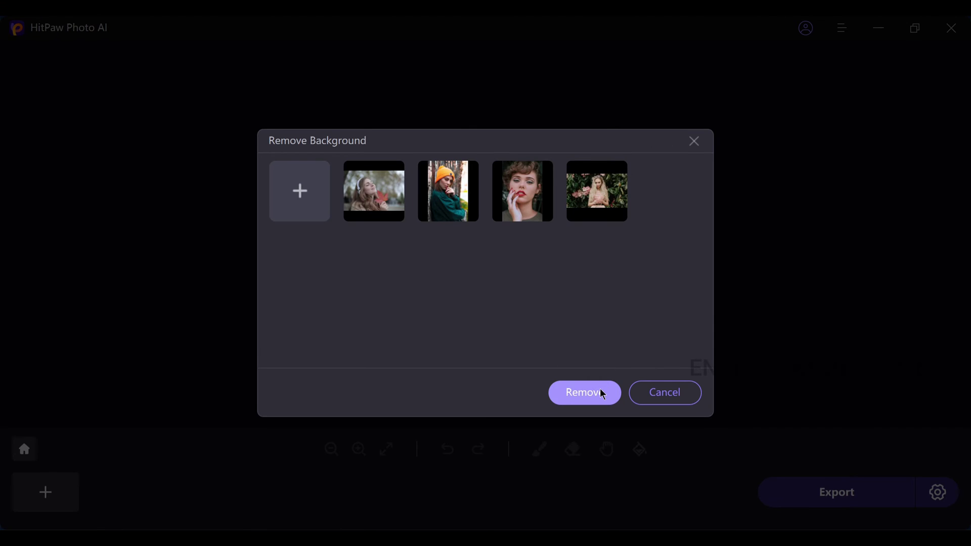
{"action": "left_click", "coordinate": [600, 394]}
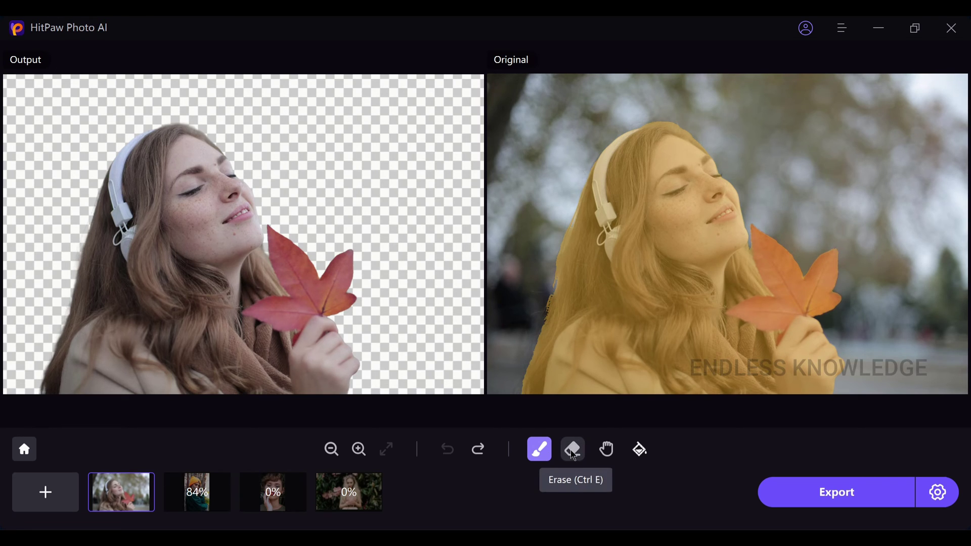
Step: Reduce the eraser size slightly and erase the upper-right lobe of the red leaf from the first photo's cut-out mask
{"action": "left_click", "coordinate": [574, 455]}
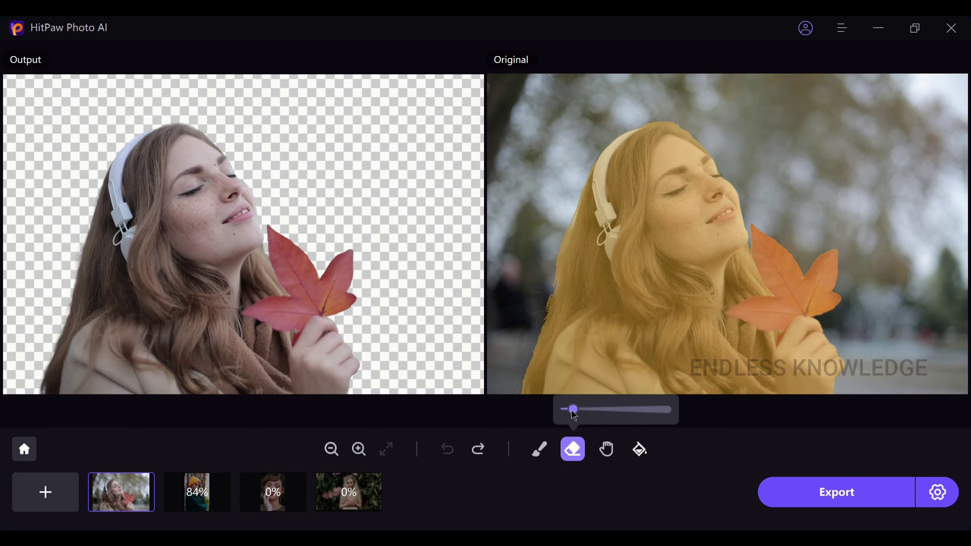
{"action": "mouse_move", "coordinate": [571, 411]}
{"action": "left_mouse_down"}
{"action": "mouse_move", "coordinate": [598, 415]}
{"action": "mouse_move", "coordinate": [565, 416]}
{"action": "left_mouse_up"}
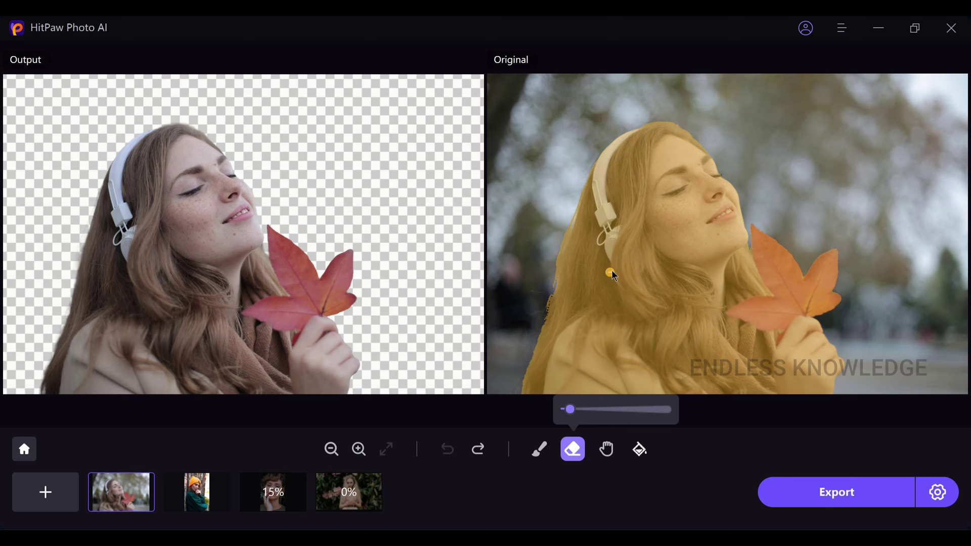
{"action": "scroll", "coordinate": [642, 254], "scroll_direction": "up", "scroll_amount": 3}
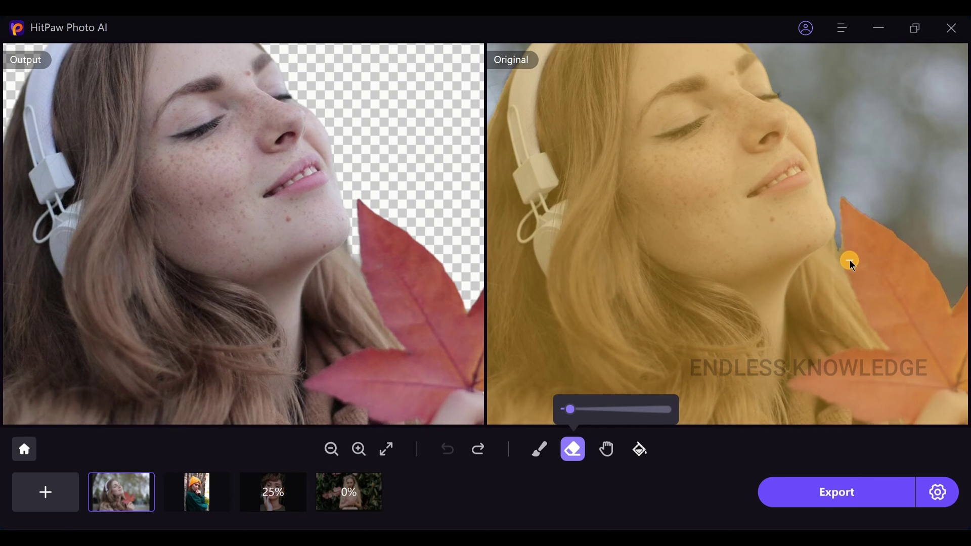
{"action": "key", "text": "space"}
{"action": "left_click_drag", "start_coordinate": [844, 270], "coordinate": [627, 240]}
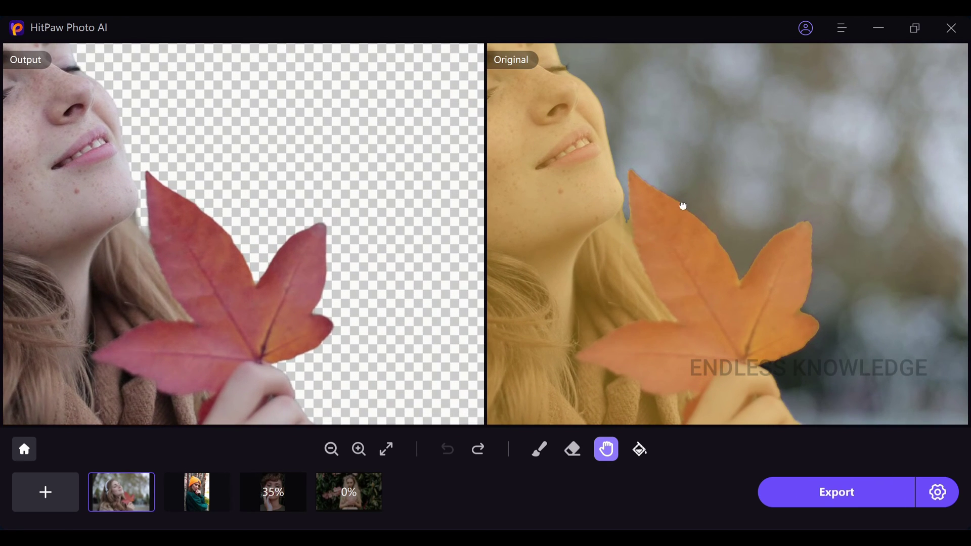
{"action": "left_click", "coordinate": [572, 449]}
{"action": "mouse_move", "coordinate": [804, 222]}
{"action": "left_mouse_down"}
{"action": "mouse_move", "coordinate": [759, 224]}
{"action": "mouse_move", "coordinate": [805, 262]}
{"action": "mouse_move", "coordinate": [794, 239]}
{"action": "mouse_move", "coordinate": [767, 238]}
{"action": "mouse_move", "coordinate": [795, 283]}
{"action": "mouse_move", "coordinate": [756, 232]}
{"action": "mouse_move", "coordinate": [812, 280]}
{"action": "mouse_move", "coordinate": [762, 260]}
{"action": "mouse_move", "coordinate": [799, 303]}
{"action": "left_mouse_up"}
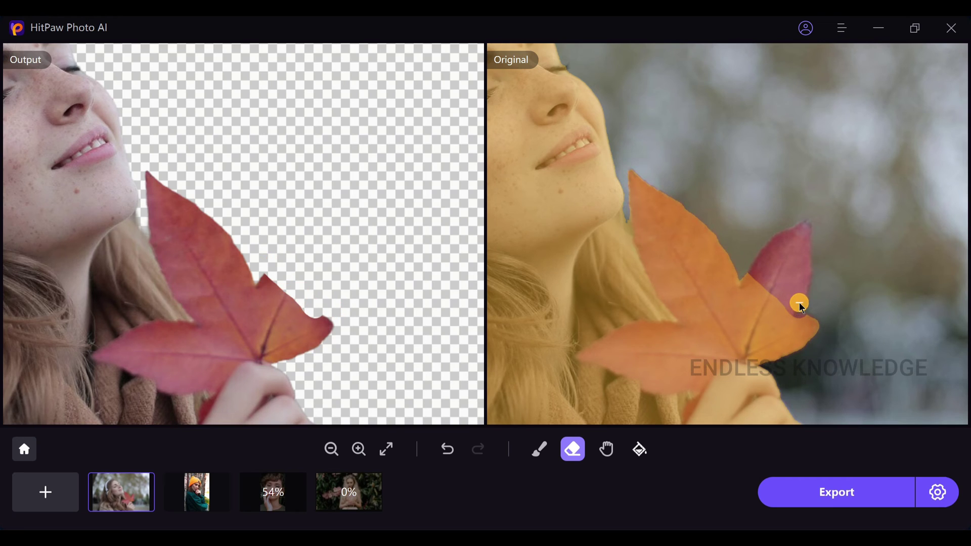
Step: Paint the erased upper-right lobe of the red leaf back into the cut-out mask with the Brush
{"action": "left_click", "coordinate": [538, 450]}
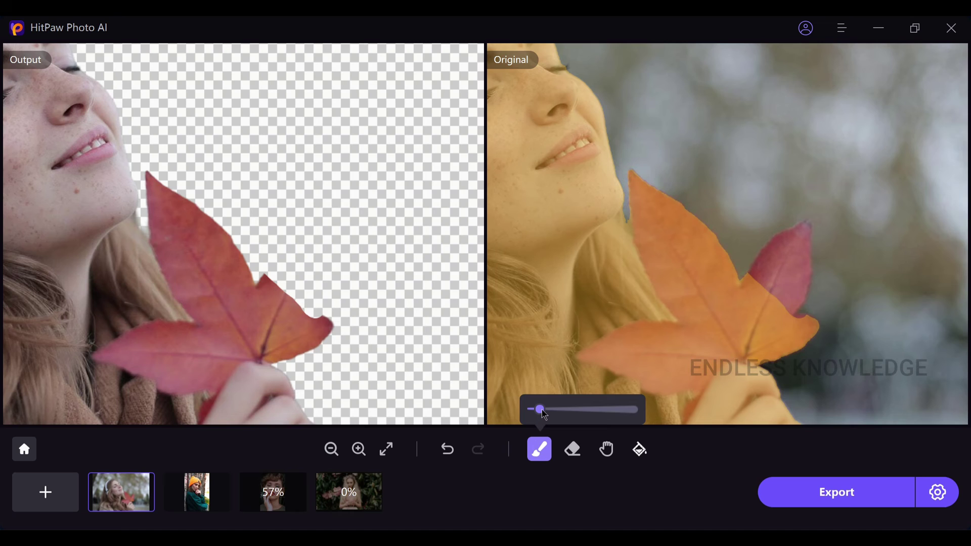
{"action": "left_click_drag", "start_coordinate": [539, 410], "coordinate": [544, 416]}
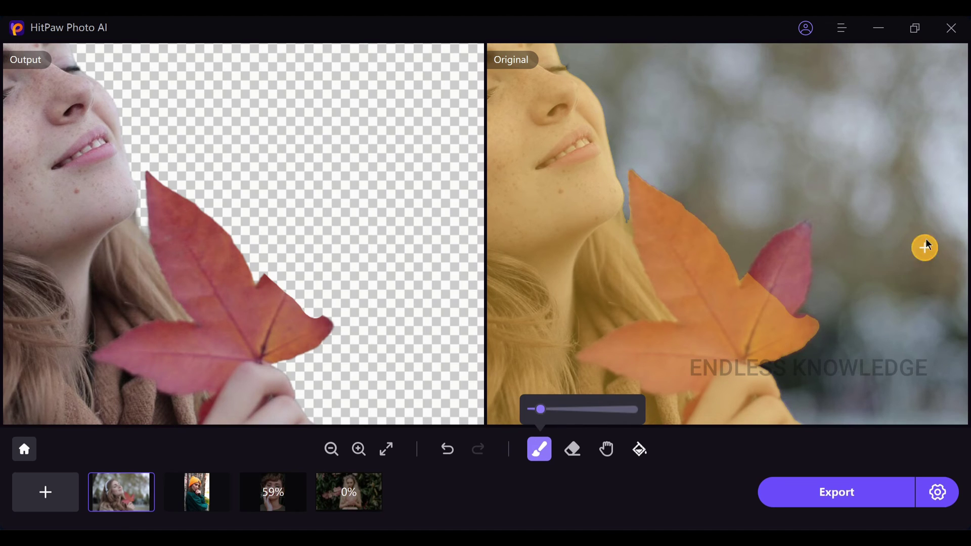
{"action": "mouse_move", "coordinate": [783, 295]}
{"action": "left_mouse_down"}
{"action": "mouse_move", "coordinate": [782, 264]}
{"action": "mouse_move", "coordinate": [768, 301]}
{"action": "mouse_move", "coordinate": [760, 286]}
{"action": "mouse_move", "coordinate": [797, 244]}
{"action": "left_mouse_up"}
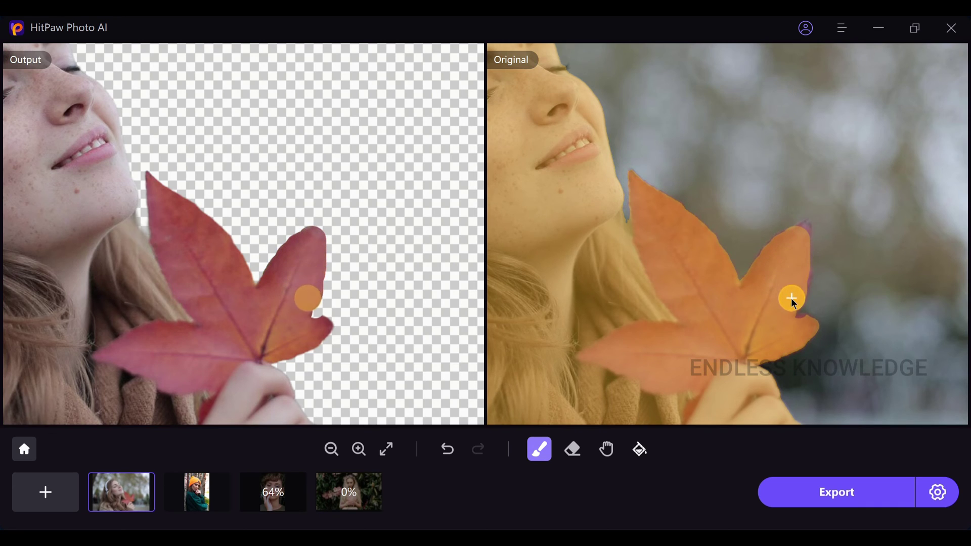
Step: Undo the brush stroke and the earlier leaf erasure, and fit the whole photo in the window
{"action": "left_click", "coordinate": [447, 450]}
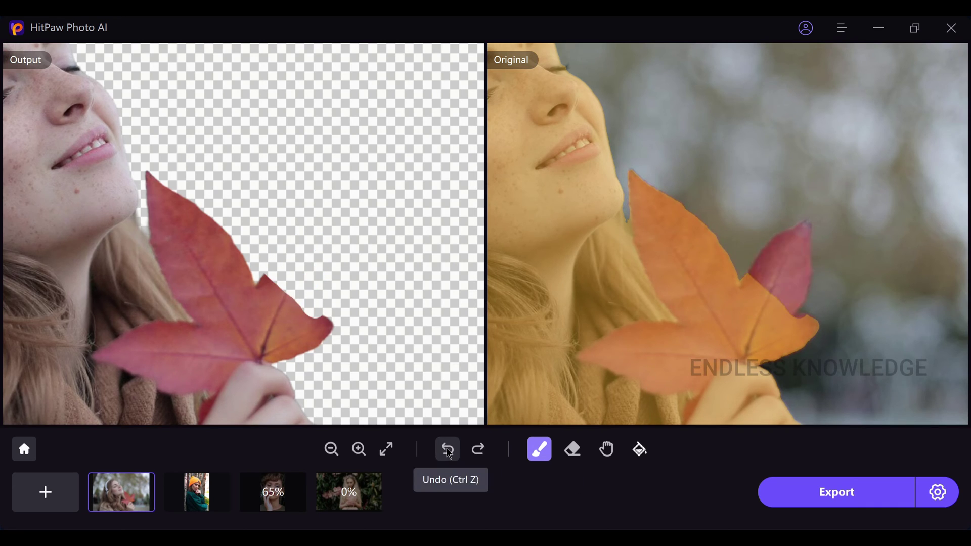
{"action": "left_click", "coordinate": [449, 450]}
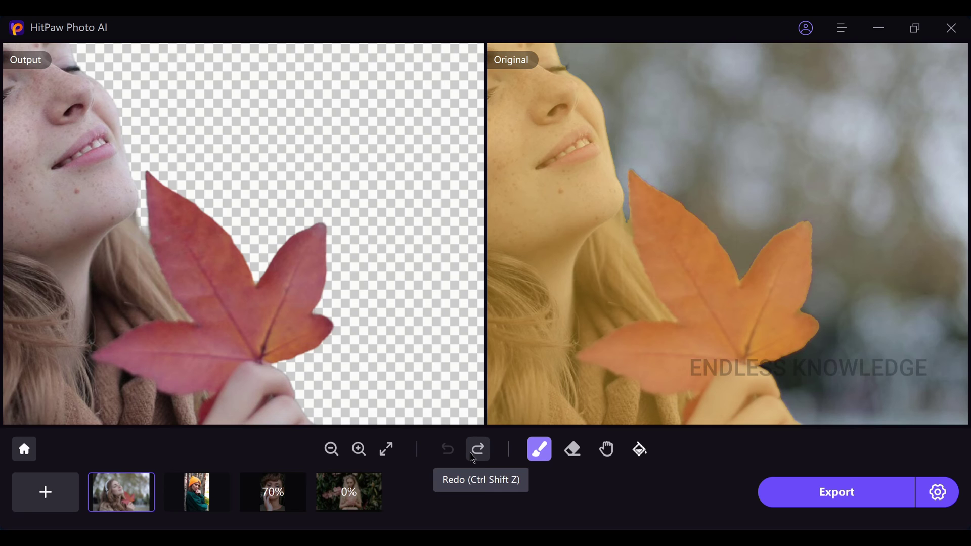
{"action": "left_click", "coordinate": [386, 449]}
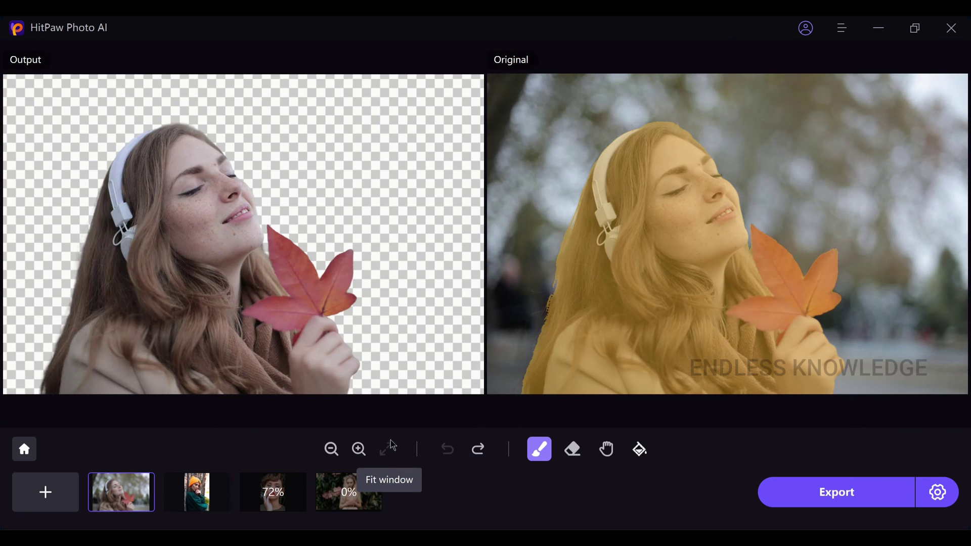
Step: Examine the cut-out edges of the portrait of the woman in the orange beanie
{"action": "left_click", "coordinate": [213, 482]}
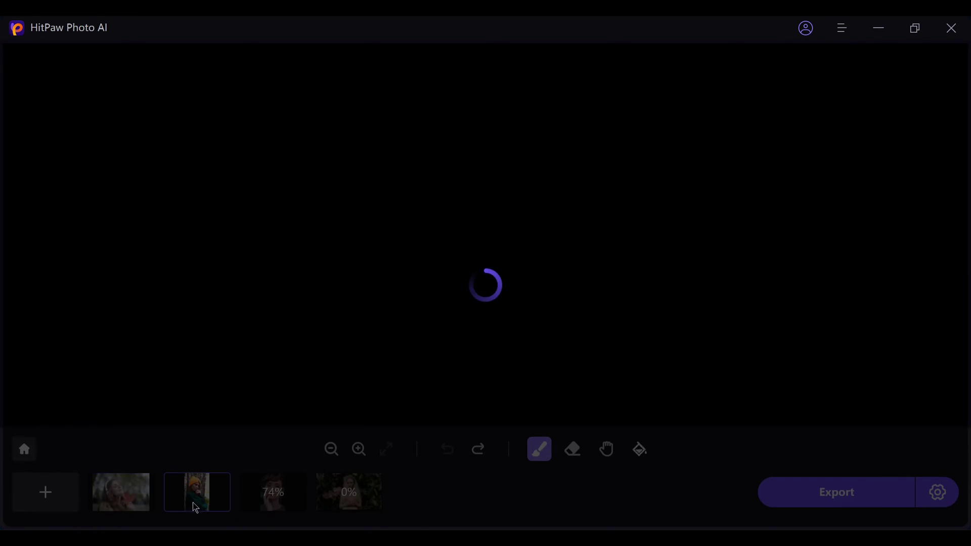
{"action": "scroll", "coordinate": [160, 291], "scroll_direction": "up", "scroll_amount": 5}
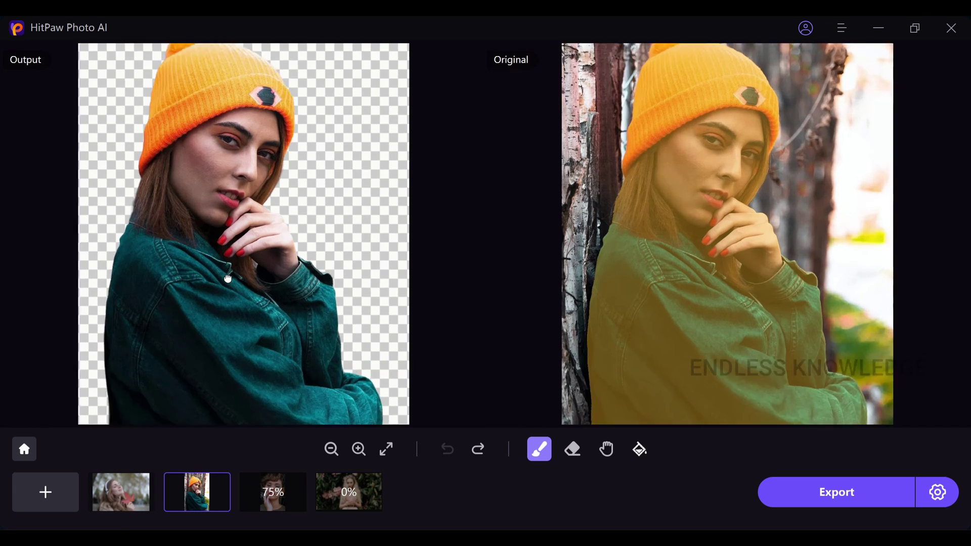
{"action": "scroll", "coordinate": [229, 279], "scroll_direction": "down", "scroll_amount": 5}
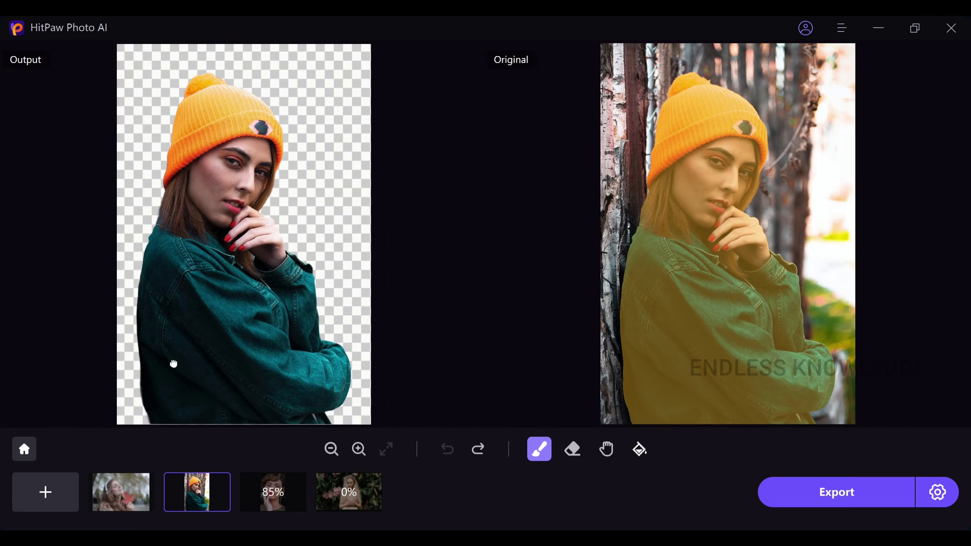
Step: Try black, white, green, purple and magenta backgrounds behind the leaf portrait's cut-out, and settle on green
{"action": "left_click", "coordinate": [126, 496]}
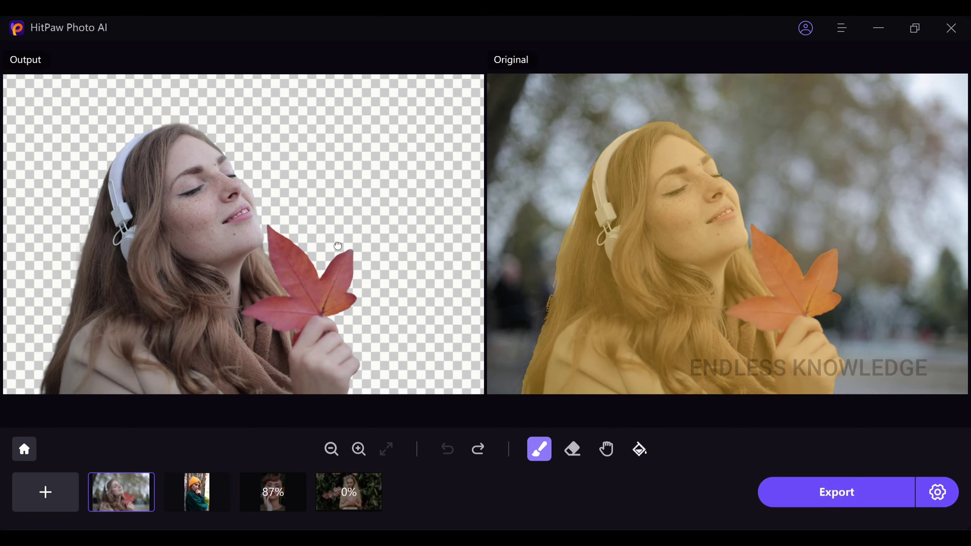
{"action": "left_click", "coordinate": [642, 451]}
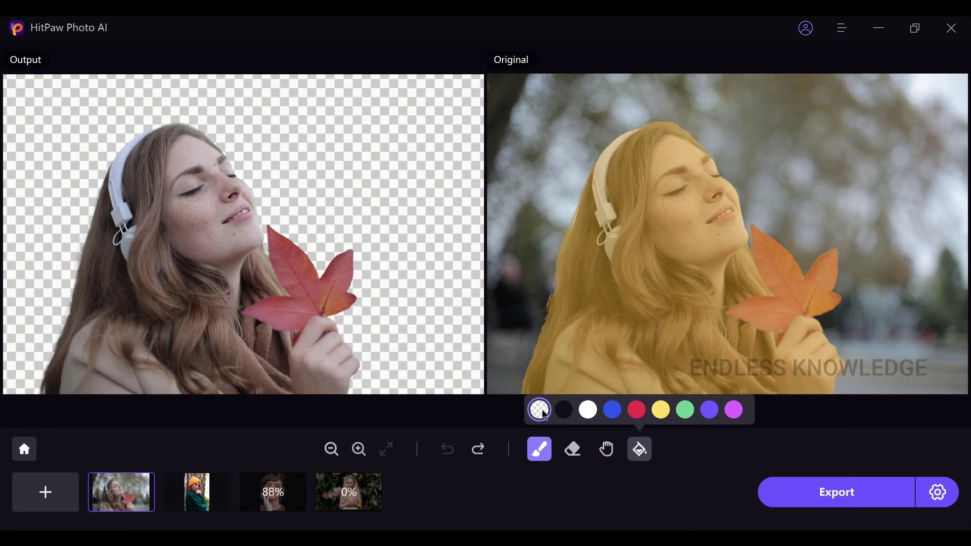
{"action": "left_click", "coordinate": [562, 412]}
{"action": "left_click", "coordinate": [588, 414]}
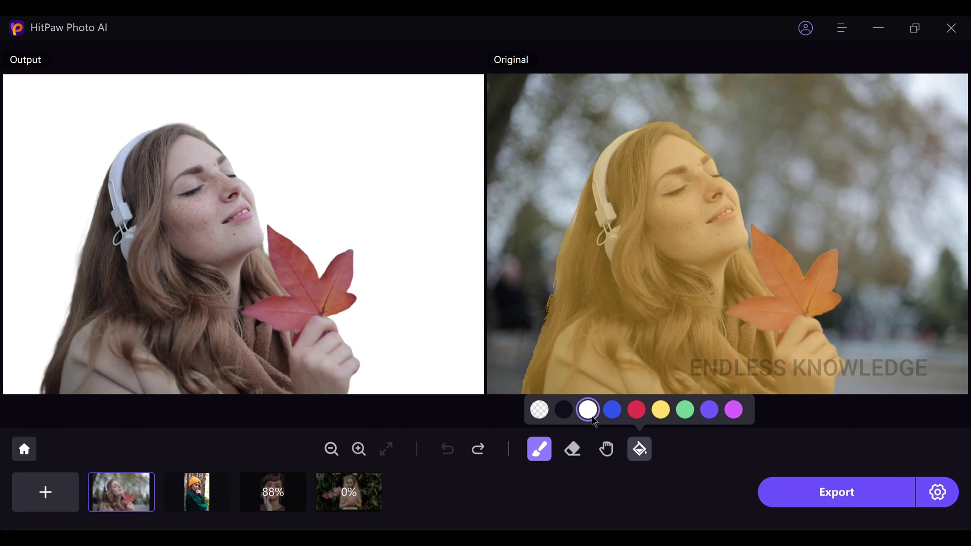
{"action": "left_click", "coordinate": [686, 414]}
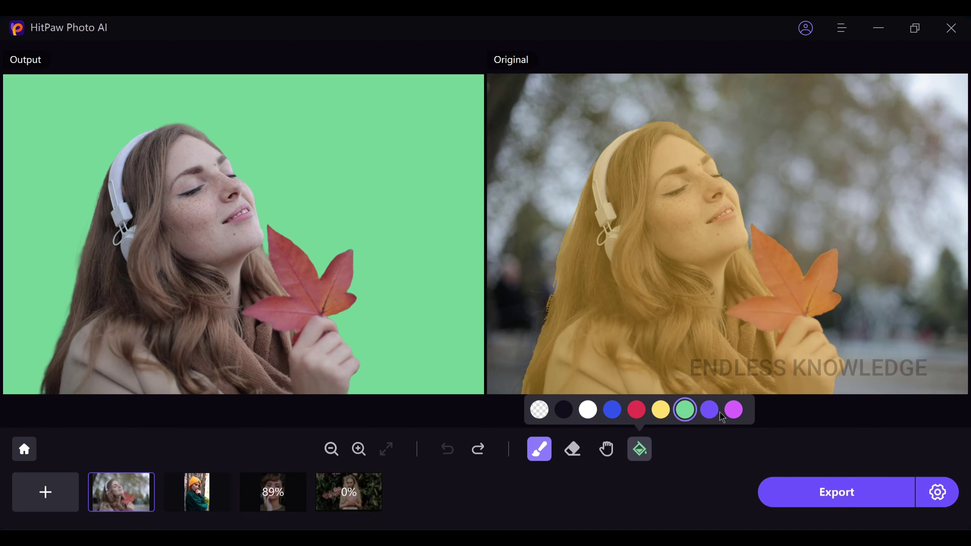
{"action": "left_click", "coordinate": [709, 411]}
{"action": "left_click", "coordinate": [734, 410]}
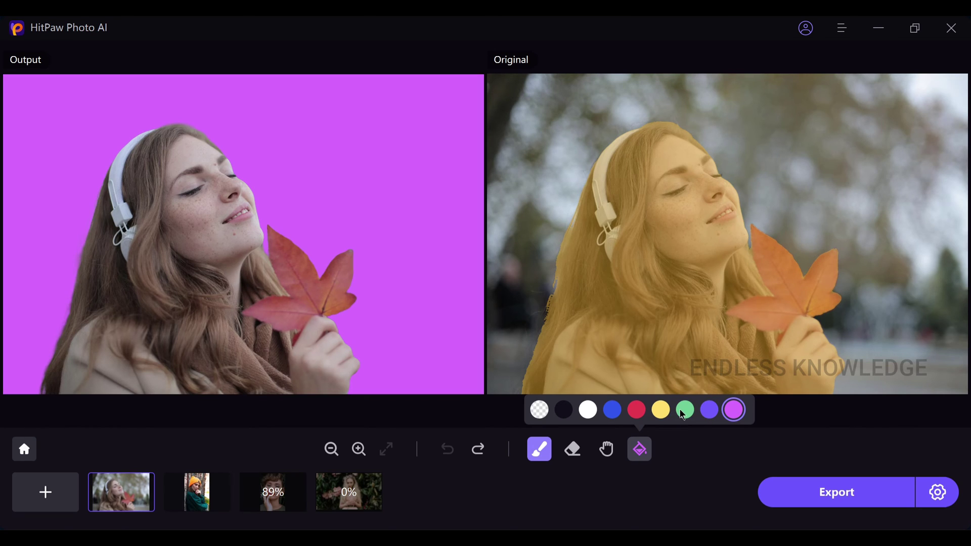
{"action": "left_click", "coordinate": [683, 414]}
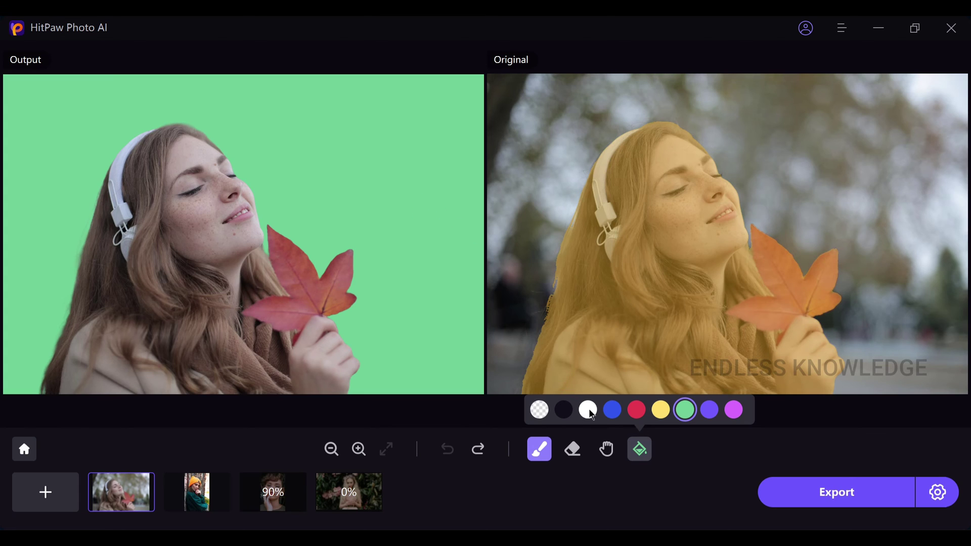
Step: Compare black and white backgrounds with the green one behind the leaf portrait, and return to green
{"action": "left_click", "coordinate": [564, 412]}
{"action": "left_click", "coordinate": [587, 412]}
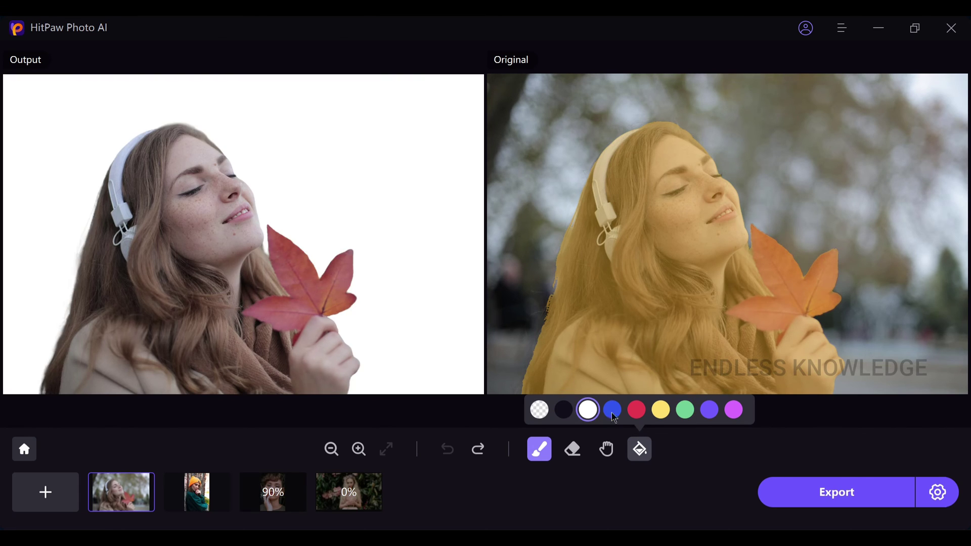
{"action": "left_click", "coordinate": [687, 415]}
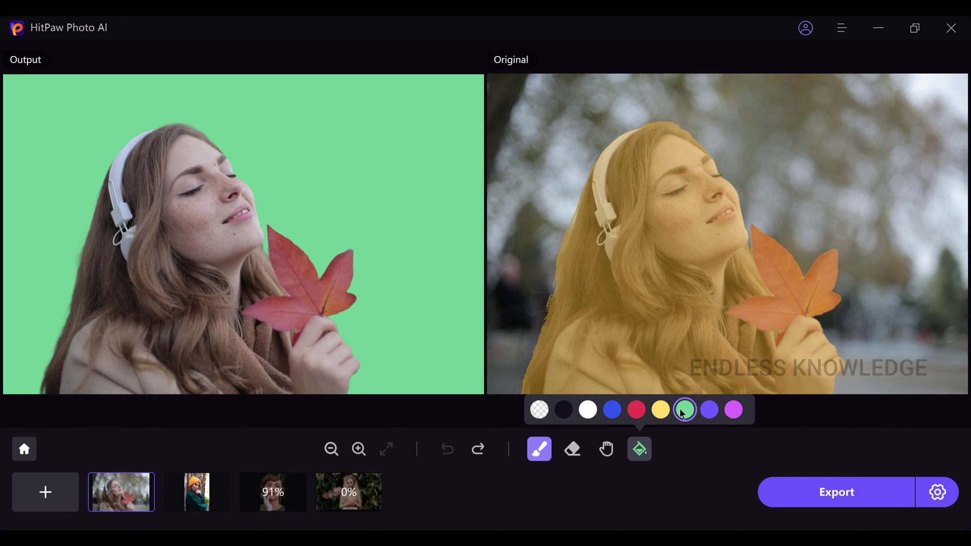
{"action": "left_click", "coordinate": [593, 413]}
{"action": "left_click", "coordinate": [566, 414]}
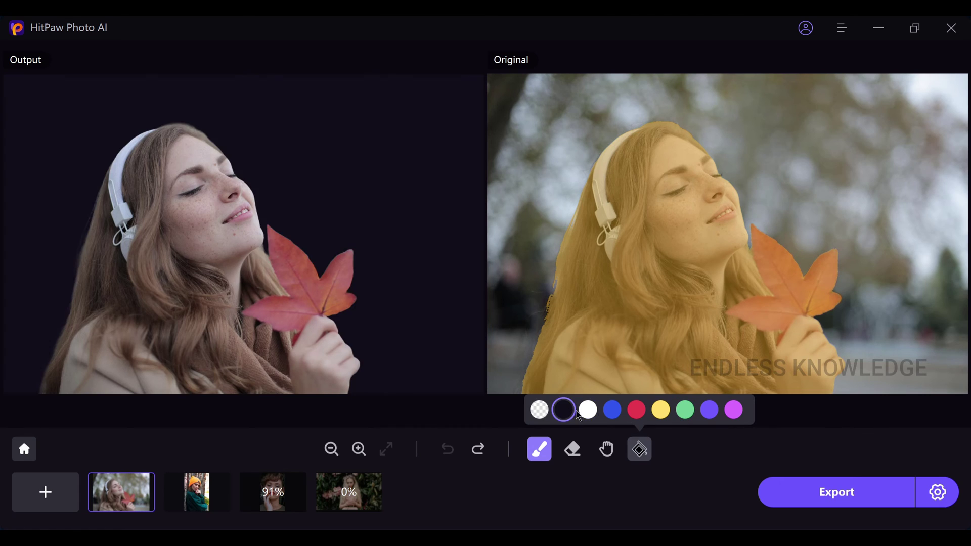
{"action": "left_click", "coordinate": [593, 415]}
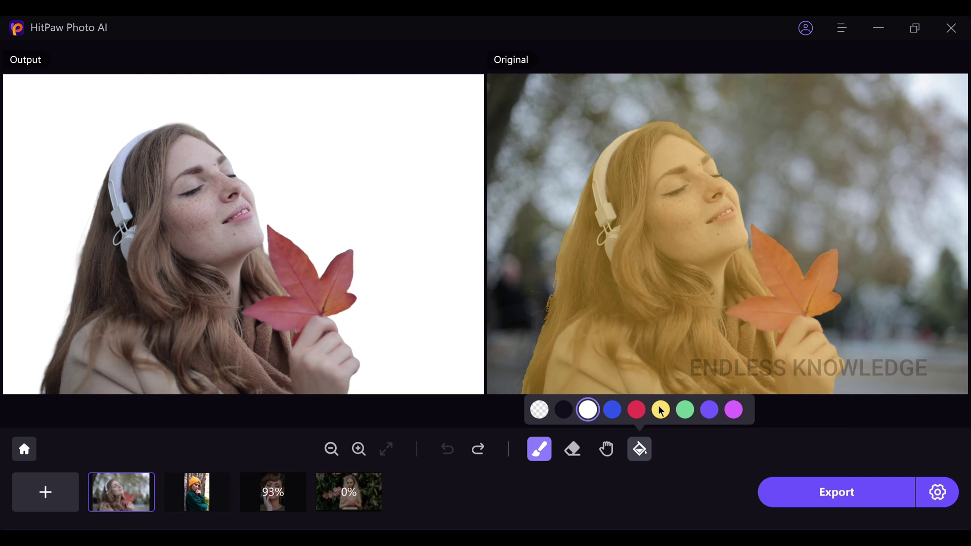
{"action": "left_click", "coordinate": [685, 410]}
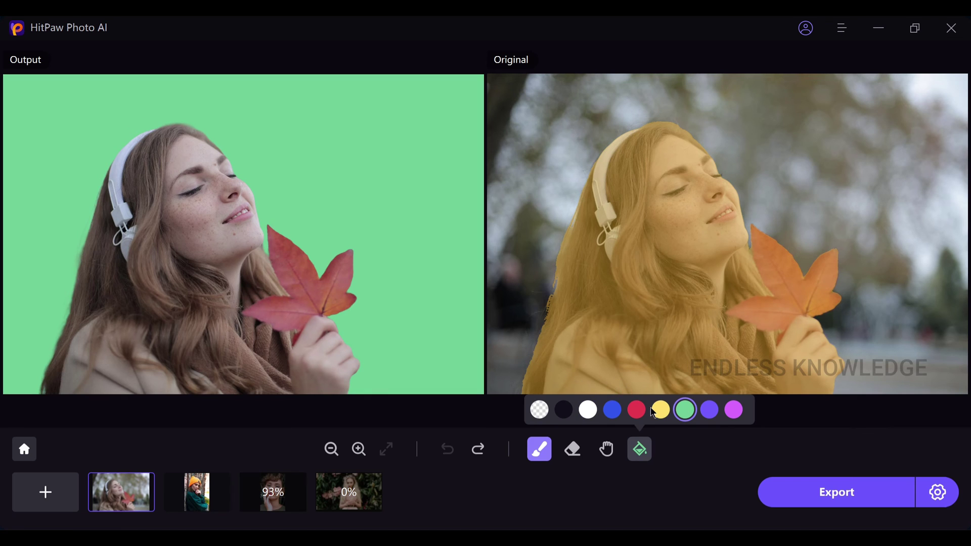
Step: Try green and red backgrounds behind the orange-beanie portrait's cut-out, and set its background to blue
{"action": "left_click", "coordinate": [198, 493]}
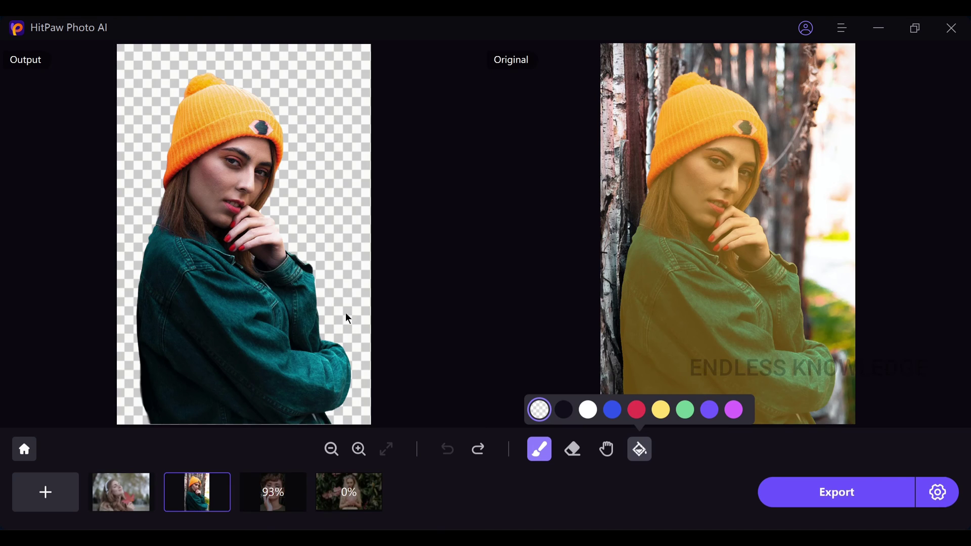
{"action": "left_click", "coordinate": [682, 411]}
{"action": "left_click", "coordinate": [638, 411]}
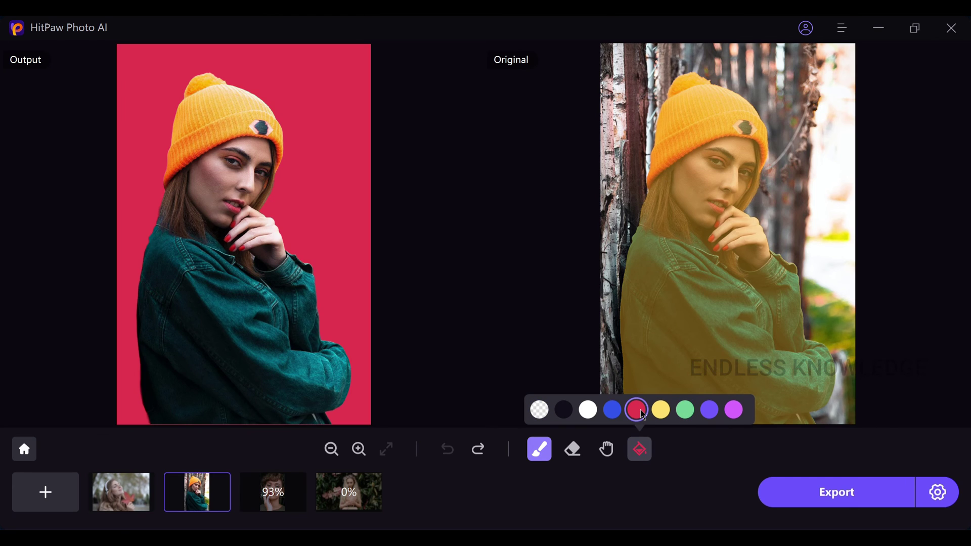
{"action": "left_click", "coordinate": [613, 411]}
Step: Switch to the curly-haired portrait's cut-out and start the export
{"action": "left_click", "coordinate": [271, 492]}
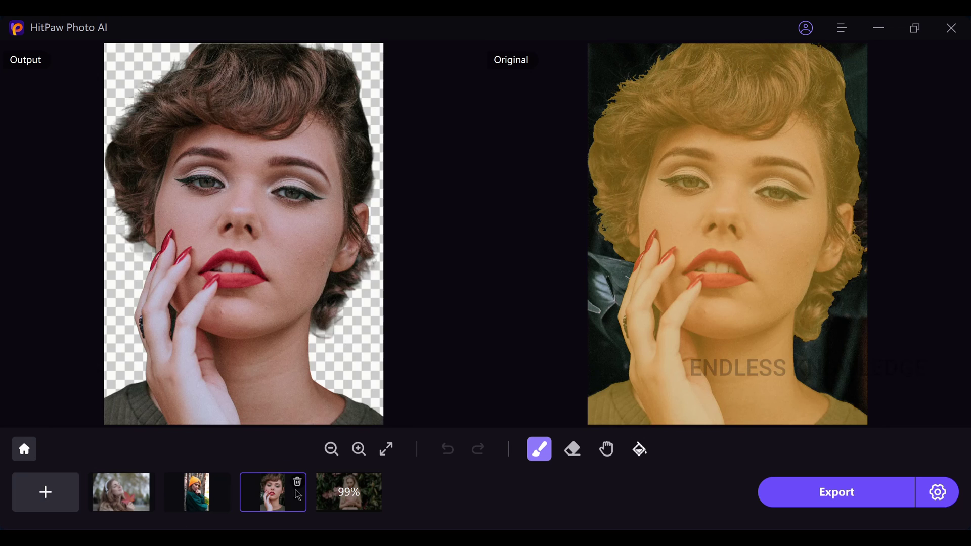
{"action": "left_click", "coordinate": [877, 495]}
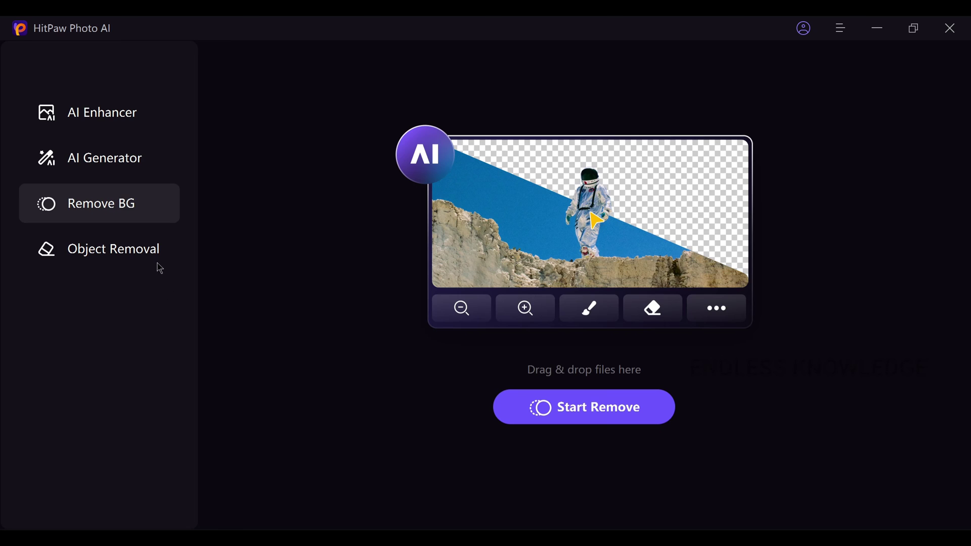
Step: Start an Object Removal and import the photo of the man sitting on the stone wall
{"action": "left_click", "coordinate": [155, 259]}
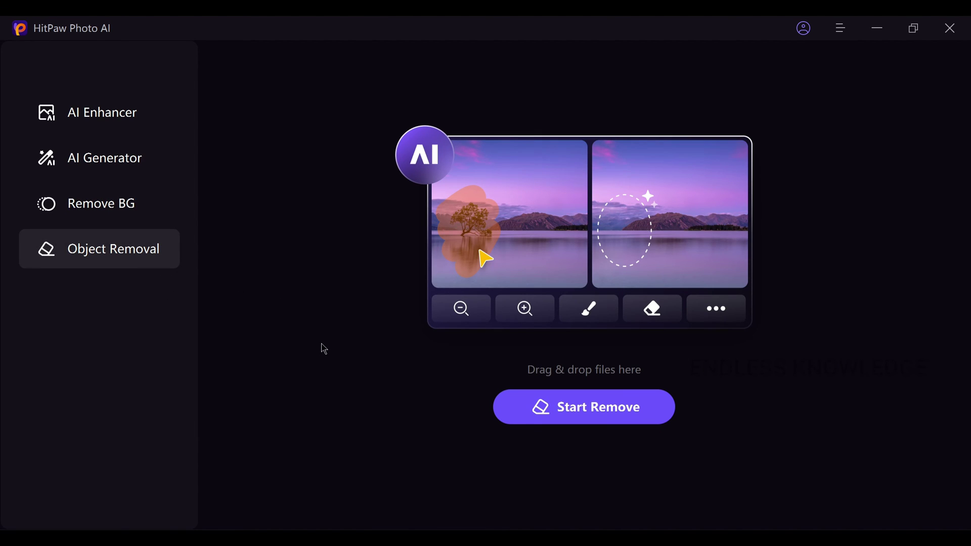
{"action": "left_click", "coordinate": [579, 418]}
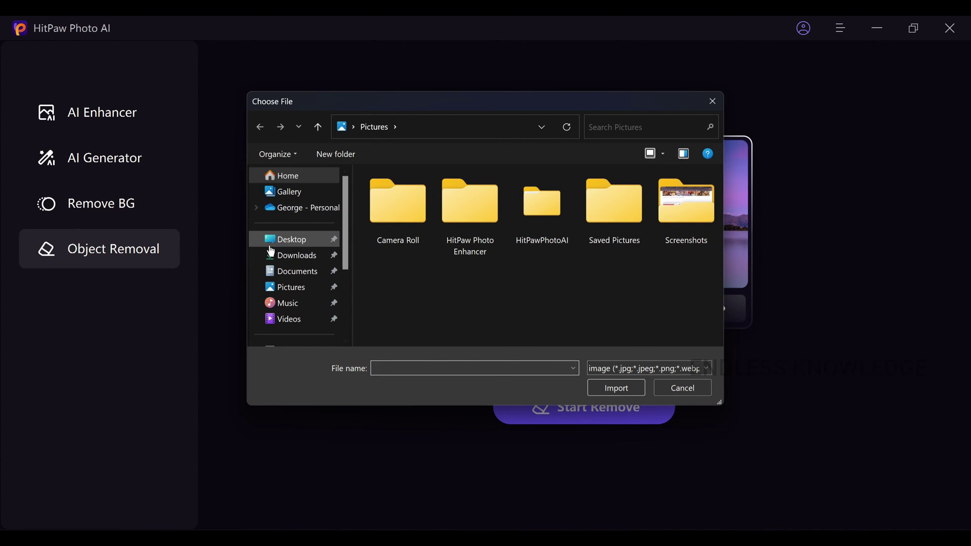
{"action": "scroll", "coordinate": [292, 304], "scroll_direction": "down", "scroll_amount": 3}
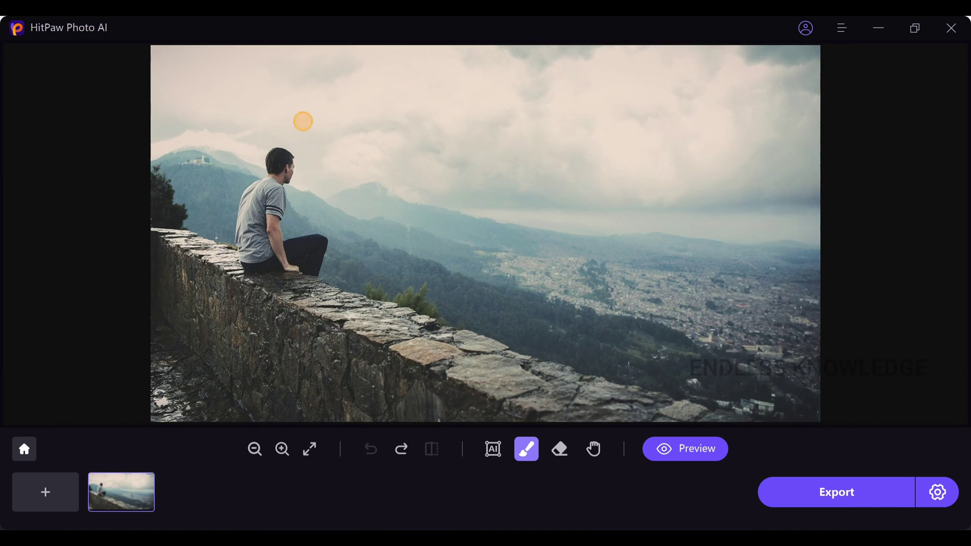
Step: Try marking the man's shirt and arm for removal with the Brush, and undo the stroke
{"action": "scroll", "coordinate": [217, 249], "scroll_direction": "up", "scroll_amount": 3}
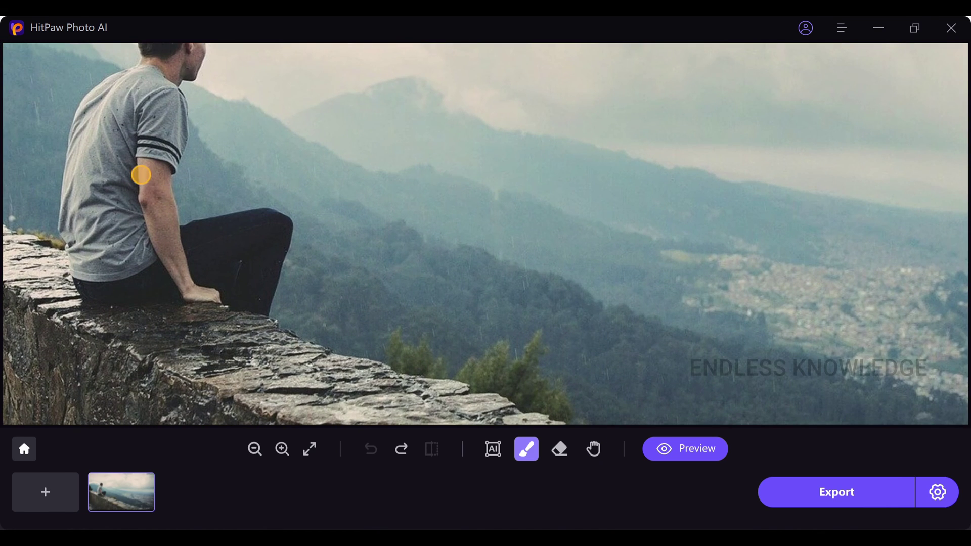
{"action": "key", "text": "space"}
{"action": "left_click_drag", "start_coordinate": [141, 175], "coordinate": [278, 296]}
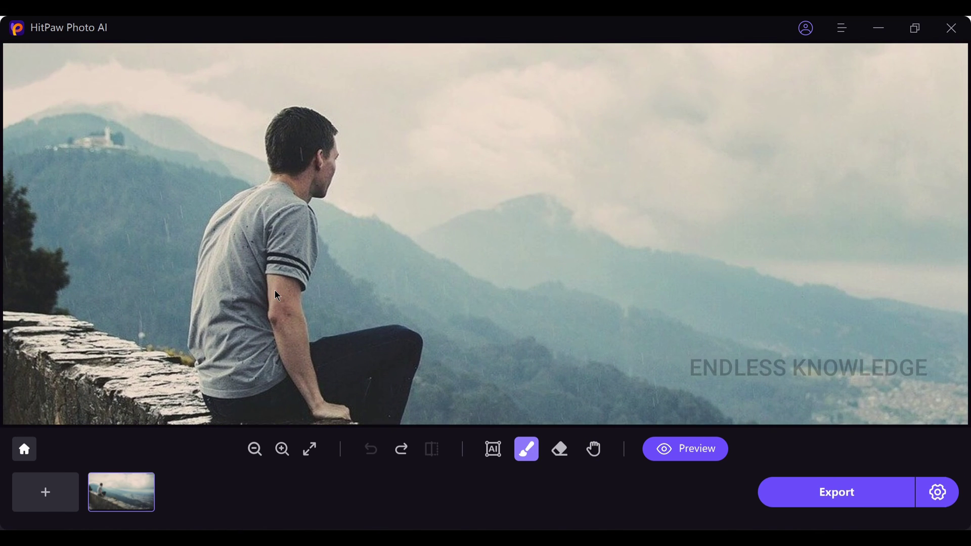
{"action": "scroll", "coordinate": [277, 296], "scroll_direction": "down", "scroll_amount": 5}
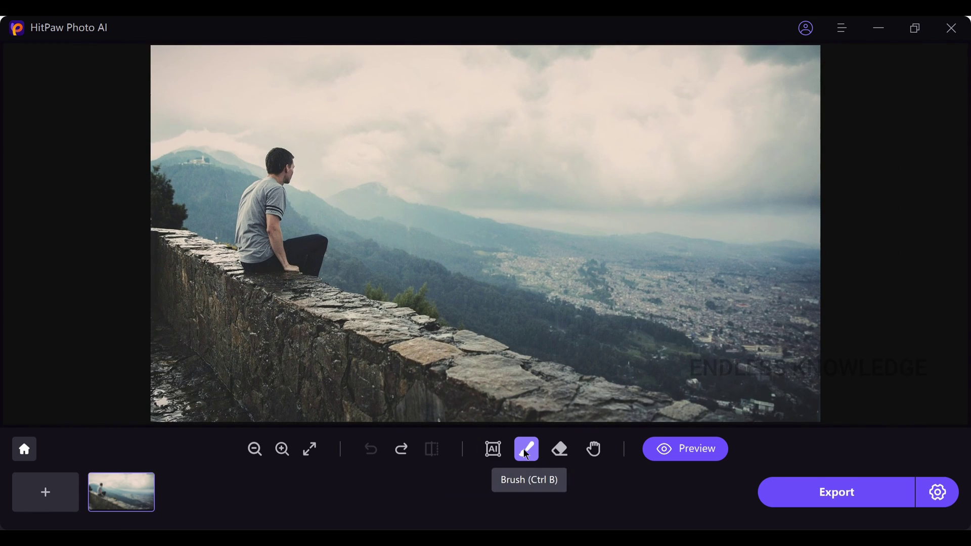
{"action": "scroll", "coordinate": [226, 238], "scroll_direction": "up", "scroll_amount": 3}
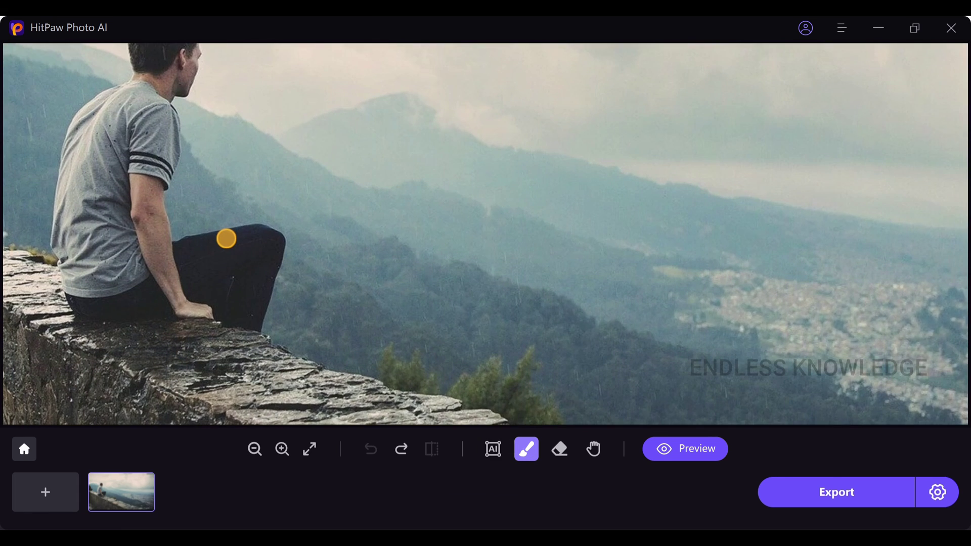
{"action": "mouse_move", "coordinate": [142, 132]}
{"action": "left_mouse_down"}
{"action": "mouse_move", "coordinate": [140, 248]}
{"action": "mouse_move", "coordinate": [125, 218]}
{"action": "mouse_move", "coordinate": [129, 138]}
{"action": "mouse_move", "coordinate": [111, 149]}
{"action": "mouse_move", "coordinate": [112, 248]}
{"action": "mouse_move", "coordinate": [117, 148]}
{"action": "left_mouse_up"}
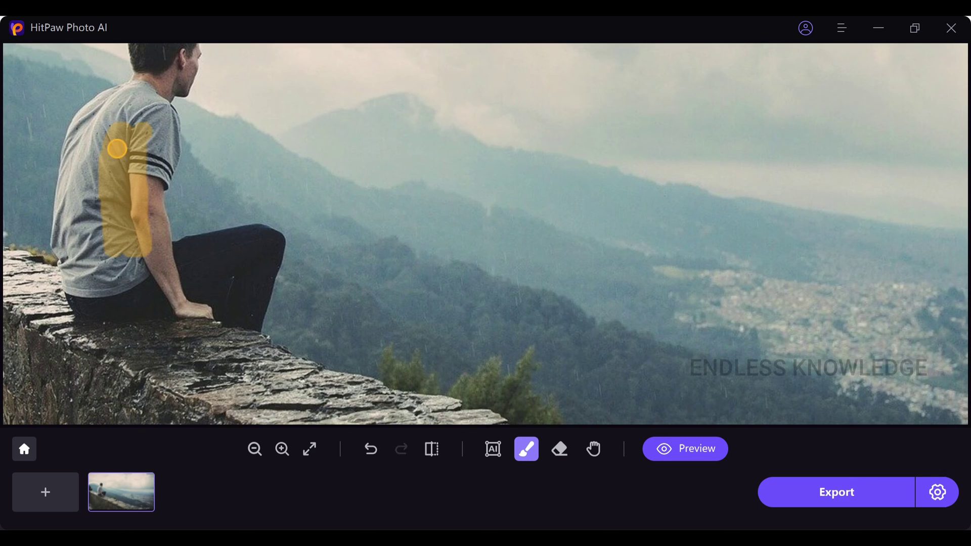
{"action": "left_click", "coordinate": [371, 449]}
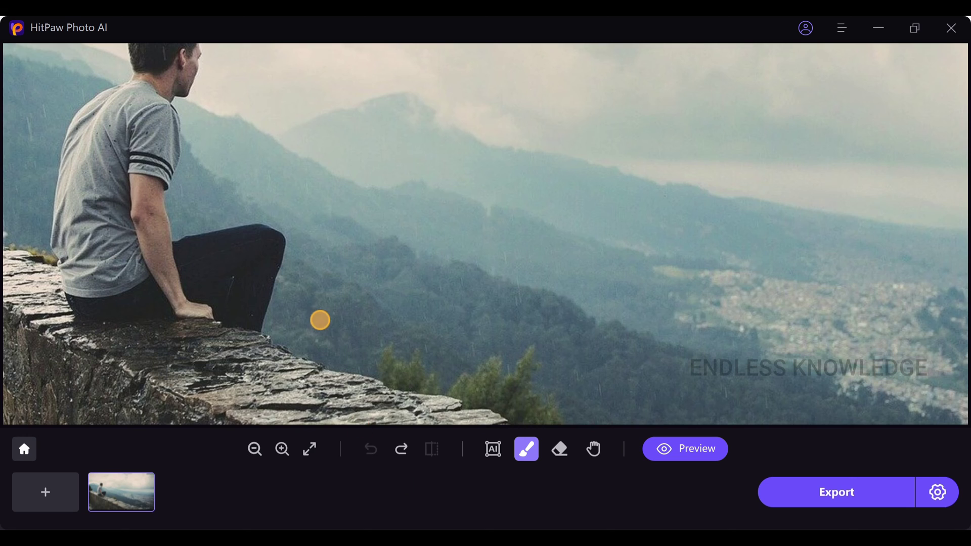
Step: Mark the upper edge of the man's thigh and knee for removal with the Brush
{"action": "left_click", "coordinate": [558, 450]}
{"action": "left_click", "coordinate": [526, 449]}
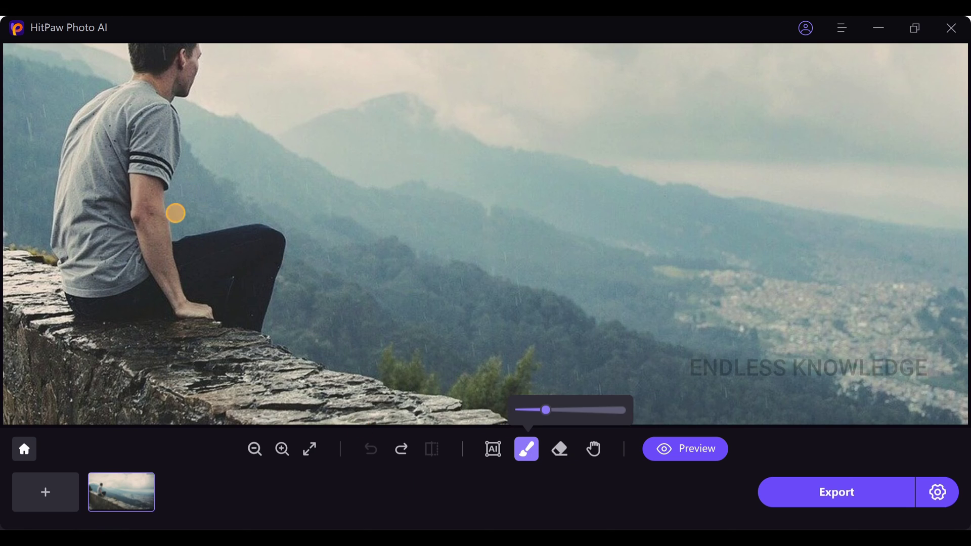
{"action": "mouse_move", "coordinate": [179, 229]}
{"action": "left_mouse_down"}
{"action": "mouse_move", "coordinate": [294, 234]}
{"action": "mouse_move", "coordinate": [287, 251]}
{"action": "left_mouse_up"}
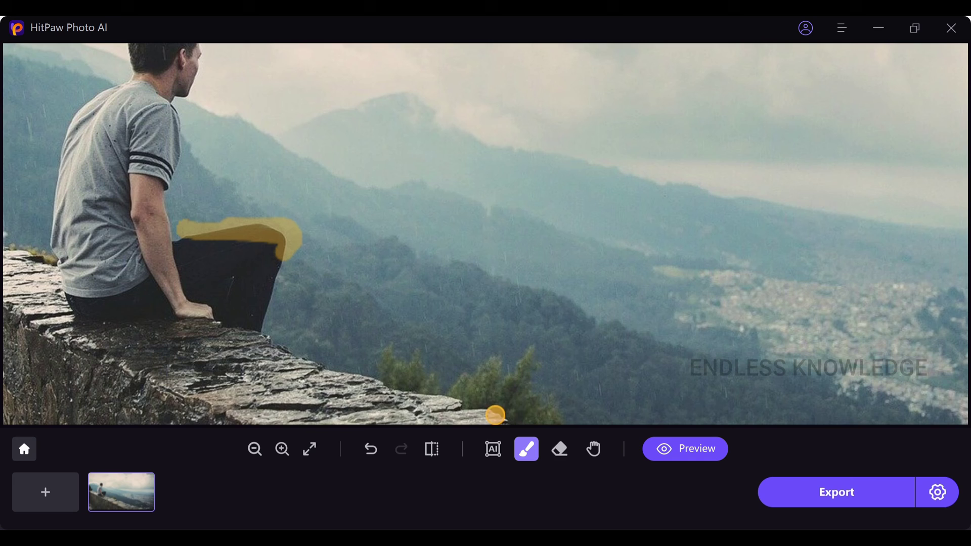
Step: Try trimming the removal mark beside the man's knee with the Eraser, and undo all the marks
{"action": "left_click", "coordinate": [561, 451]}
{"action": "left_click_drag", "start_coordinate": [290, 206], "coordinate": [297, 253]}
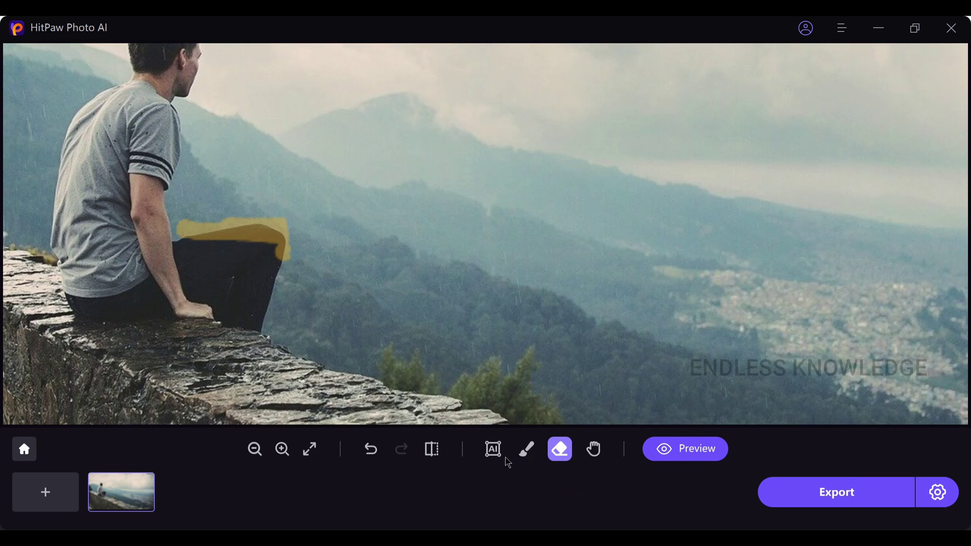
{"action": "left_click", "coordinate": [374, 452]}
{"action": "left_click", "coordinate": [373, 450]}
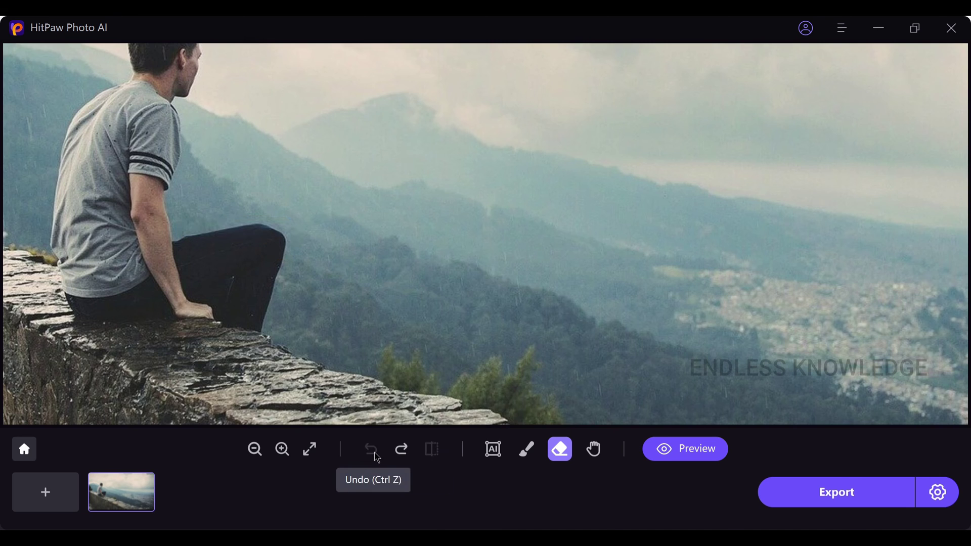
Step: Select the whole seated man with the AI selection and remove him from the photo
{"action": "left_click", "coordinate": [493, 452]}
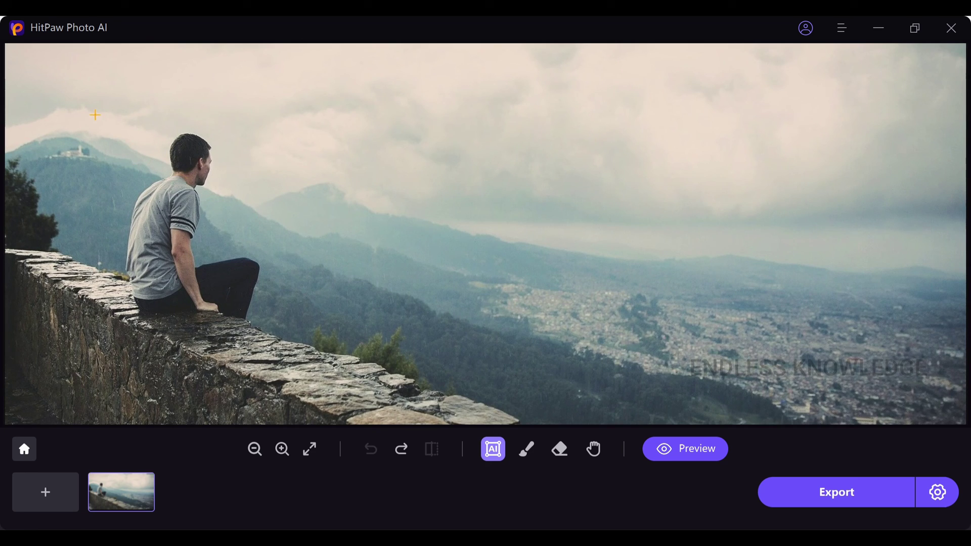
{"action": "left_click_drag", "start_coordinate": [95, 115], "coordinate": [316, 336]}
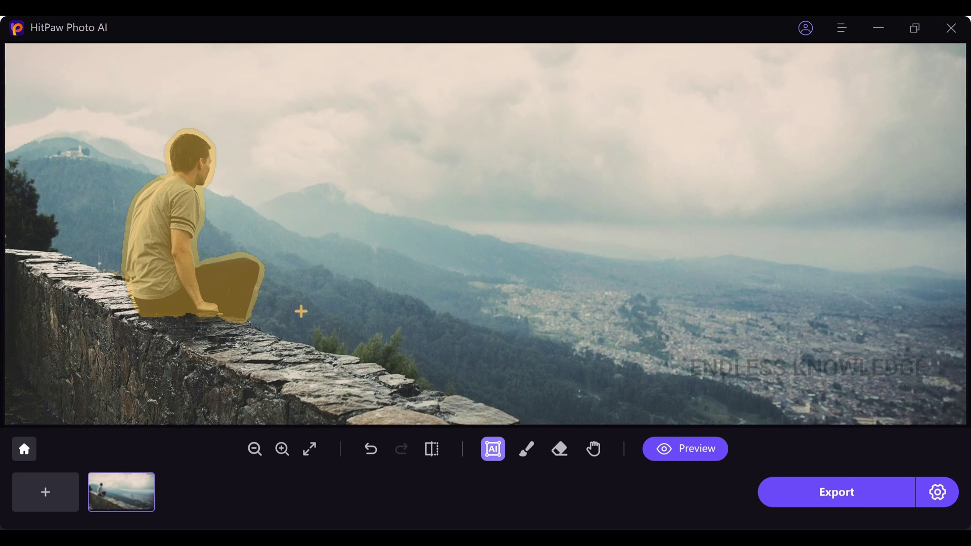
{"action": "left_click", "coordinate": [688, 451]}
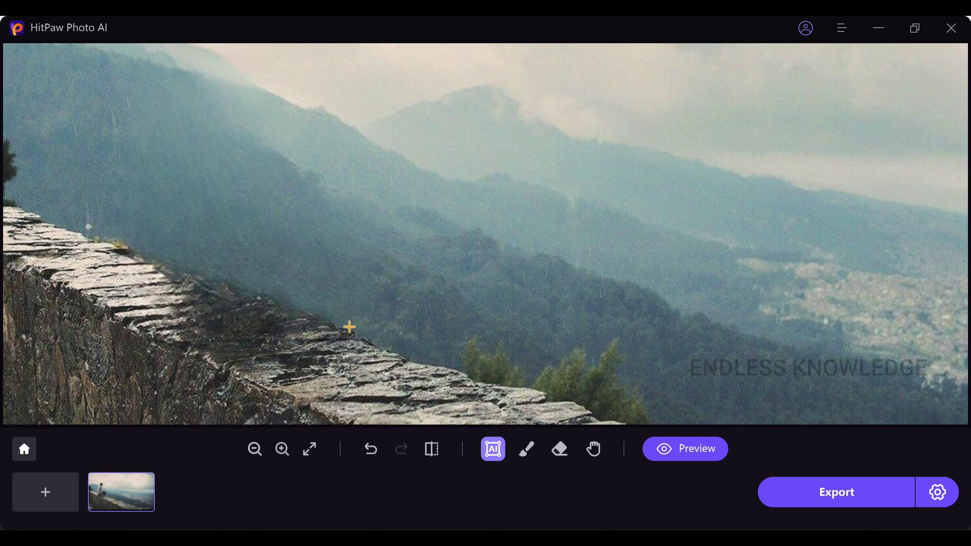
Step: Brush over the dark leftover patch and uneven upper edge of the stone wall, and remove the marked areas
{"action": "left_click", "coordinate": [527, 449]}
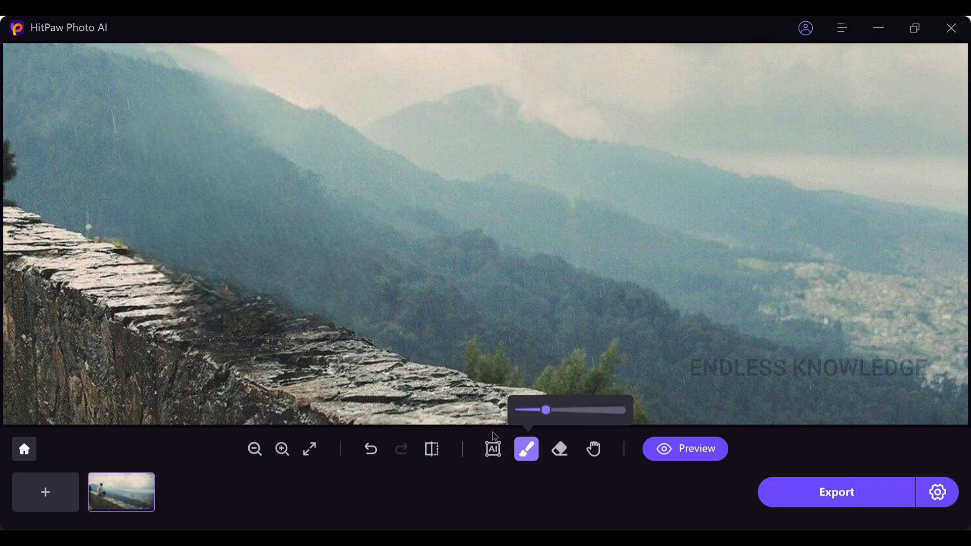
{"action": "mouse_move", "coordinate": [303, 368]}
{"action": "left_mouse_down"}
{"action": "mouse_move", "coordinate": [292, 350]}
{"action": "mouse_move", "coordinate": [221, 339]}
{"action": "mouse_move", "coordinate": [256, 361]}
{"action": "mouse_move", "coordinate": [208, 351]}
{"action": "mouse_move", "coordinate": [256, 367]}
{"action": "mouse_move", "coordinate": [216, 323]}
{"action": "mouse_move", "coordinate": [187, 325]}
{"action": "mouse_move", "coordinate": [187, 301]}
{"action": "mouse_move", "coordinate": [212, 310]}
{"action": "mouse_move", "coordinate": [187, 291]}
{"action": "mouse_move", "coordinate": [337, 338]}
{"action": "mouse_move", "coordinate": [230, 317]}
{"action": "mouse_move", "coordinate": [298, 353]}
{"action": "mouse_move", "coordinate": [231, 327]}
{"action": "mouse_move", "coordinate": [222, 342]}
{"action": "mouse_move", "coordinate": [188, 296]}
{"action": "mouse_move", "coordinate": [109, 252]}
{"action": "mouse_move", "coordinate": [343, 334]}
{"action": "mouse_move", "coordinate": [288, 363]}
{"action": "left_mouse_up"}
{"action": "left_click", "coordinate": [667, 448]}
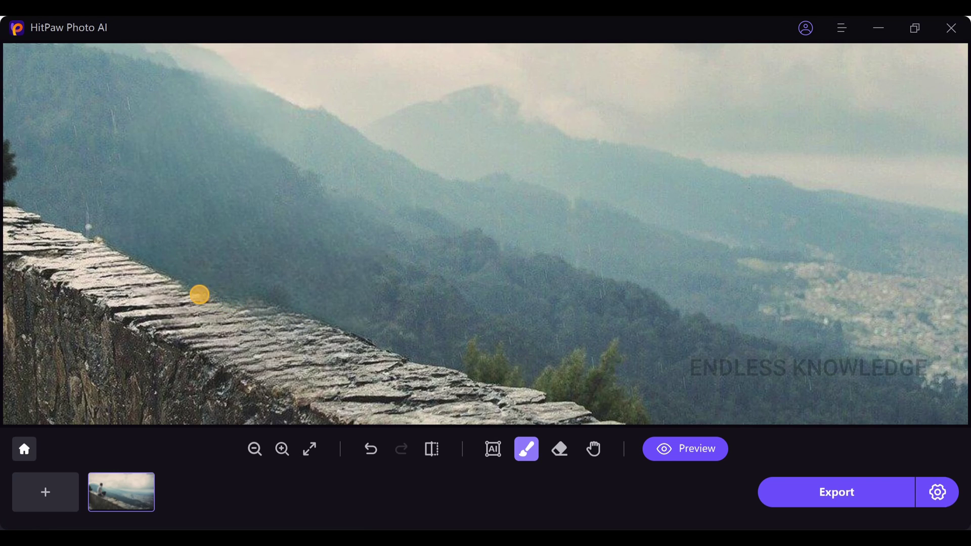
{"action": "mouse_move", "coordinate": [199, 295]}
{"action": "left_mouse_down"}
{"action": "mouse_move", "coordinate": [230, 311]}
{"action": "mouse_move", "coordinate": [289, 317]}
{"action": "left_mouse_up"}
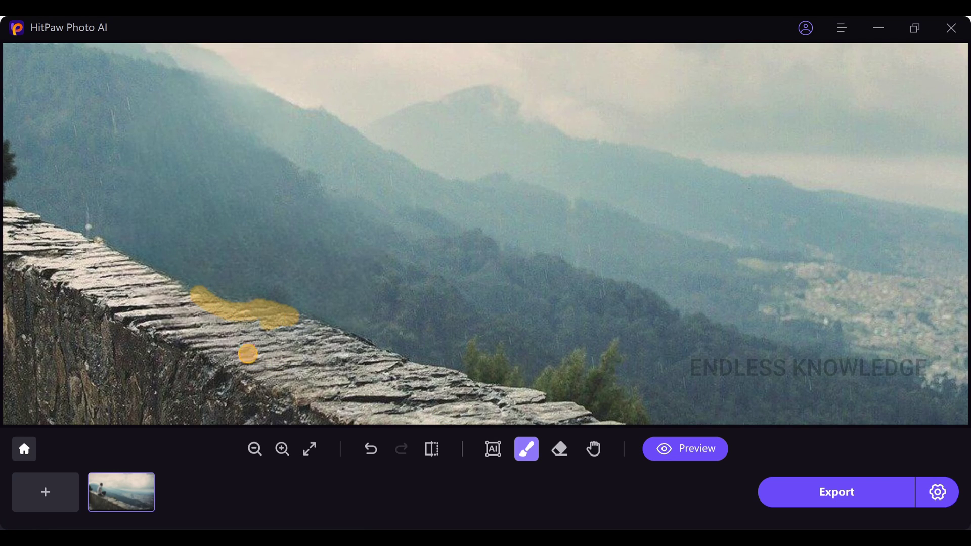
{"action": "left_click", "coordinate": [672, 449]}
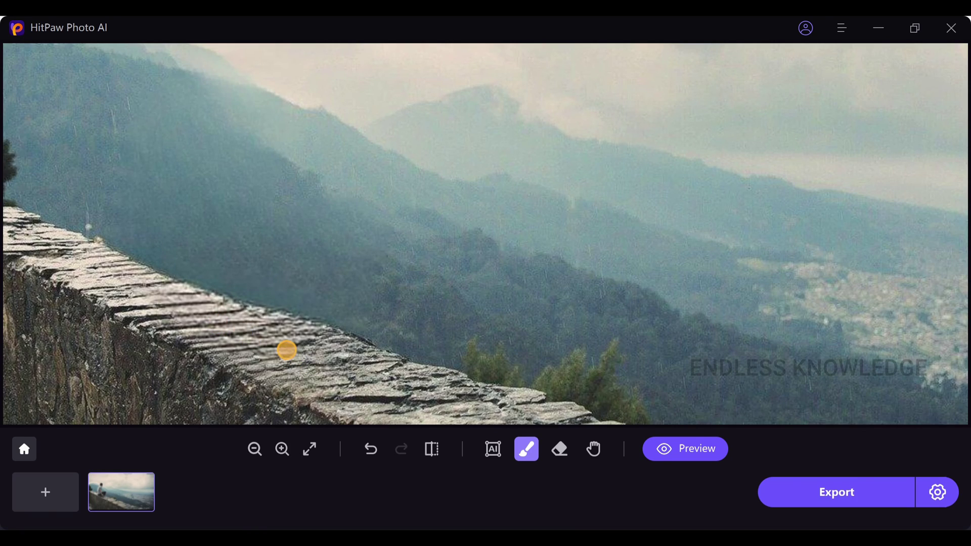
Step: Import pexels-michael-3287160.jpg and remove the jumping man using the AI selection
{"action": "left_click", "coordinate": [309, 450]}
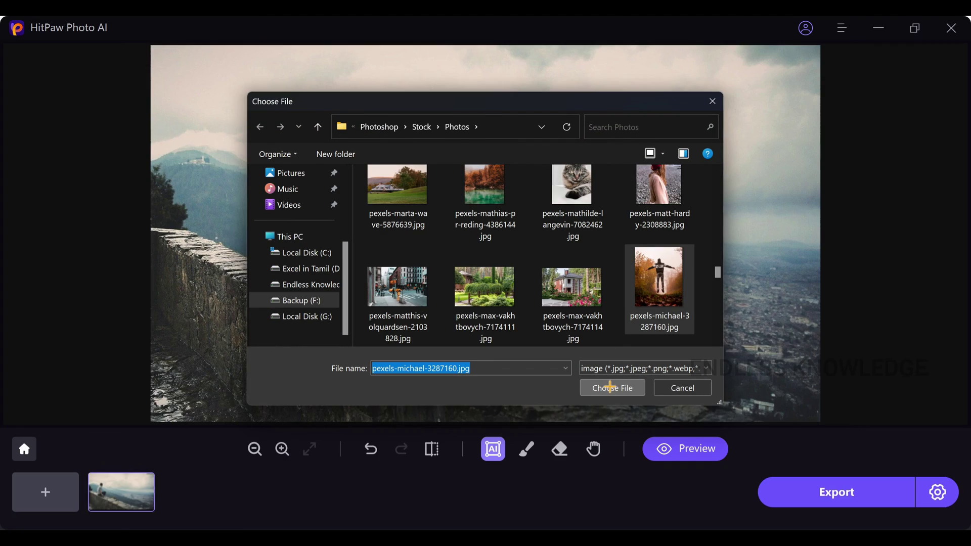
{"action": "left_click", "coordinate": [608, 389]}
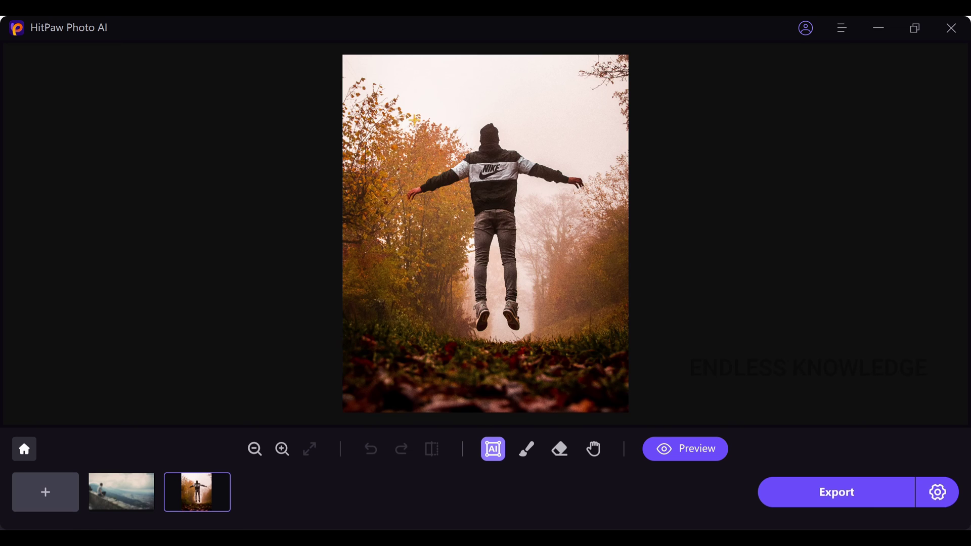
{"action": "left_click_drag", "start_coordinate": [401, 96], "coordinate": [595, 354]}
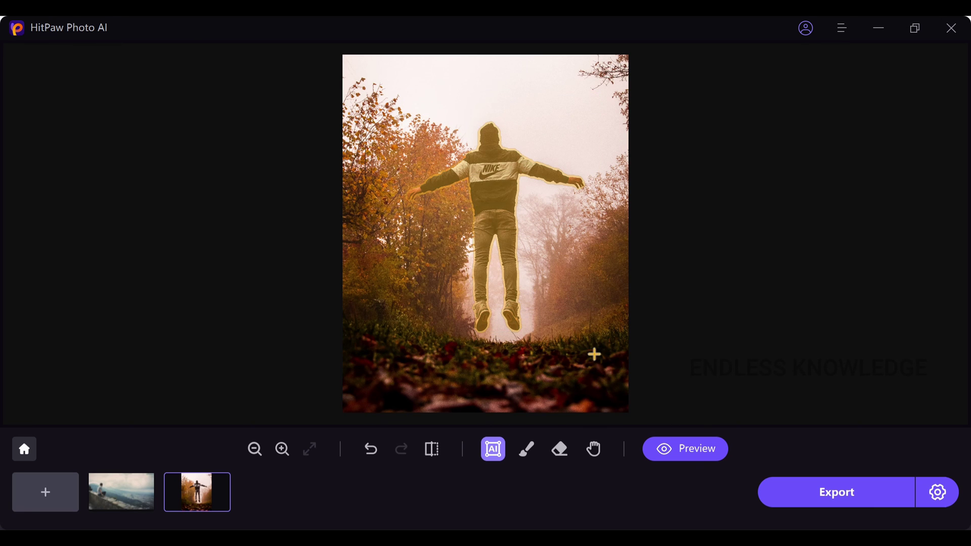
{"action": "left_click", "coordinate": [686, 449]}
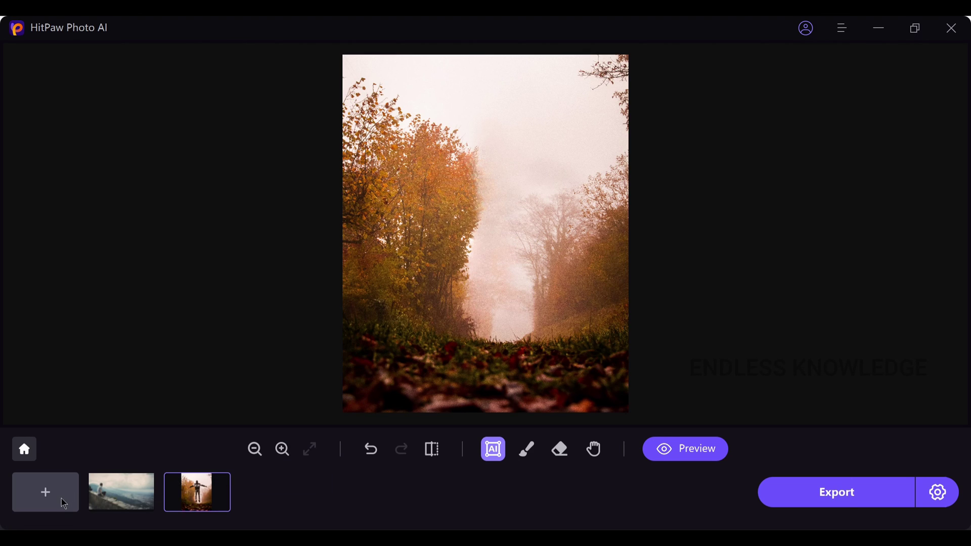
Step: Import the laptop photo apple-1853259_1920.jpg for object removal
{"action": "left_click", "coordinate": [62, 499]}
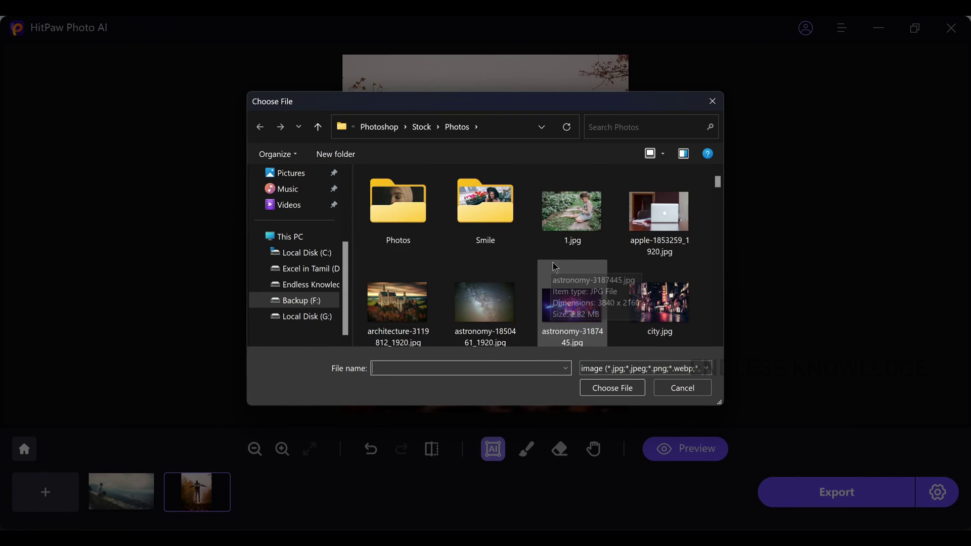
{"action": "left_click", "coordinate": [640, 223]}
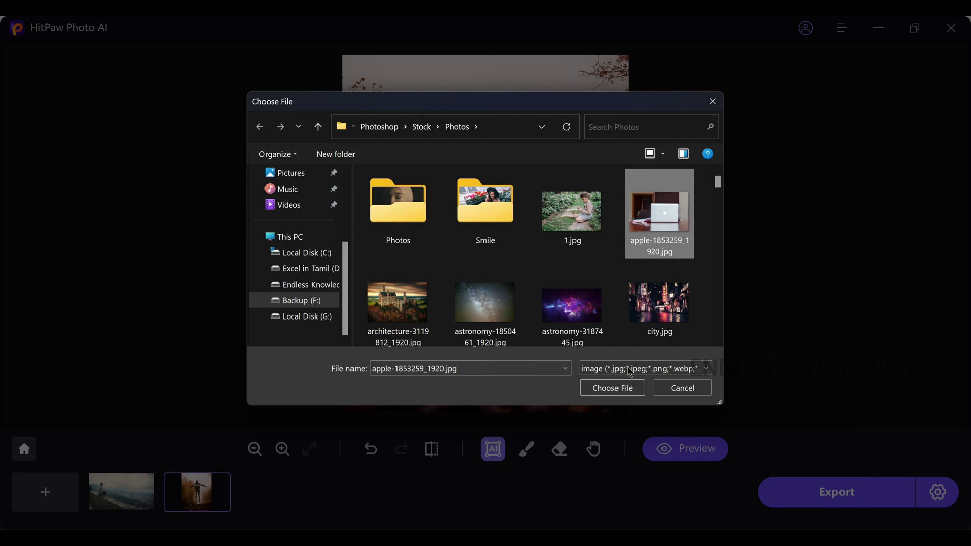
{"action": "left_click", "coordinate": [615, 395]}
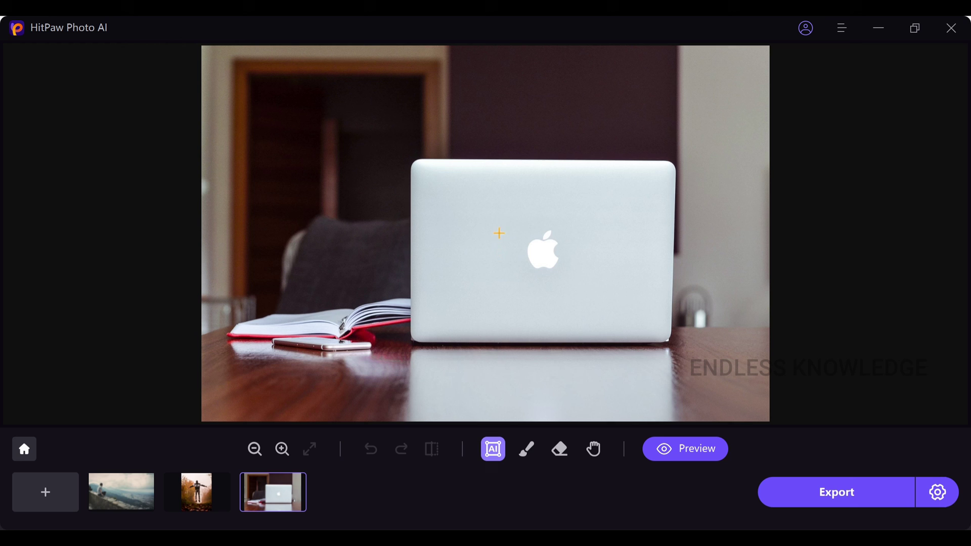
Step: Remove the Apple logo from the laptop lid using the AI selection, and start the export
{"action": "left_click_drag", "start_coordinate": [516, 209], "coordinate": [575, 281]}
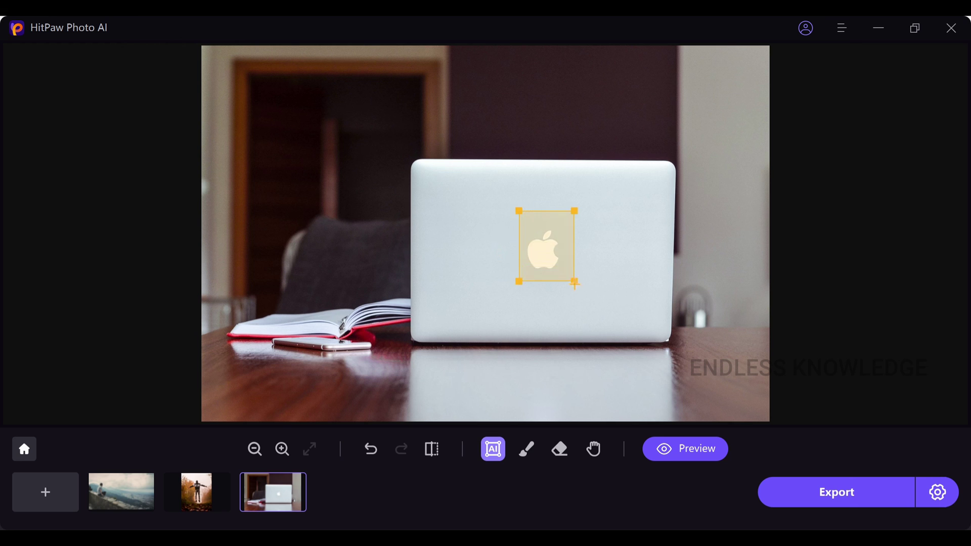
{"action": "left_click", "coordinate": [674, 449]}
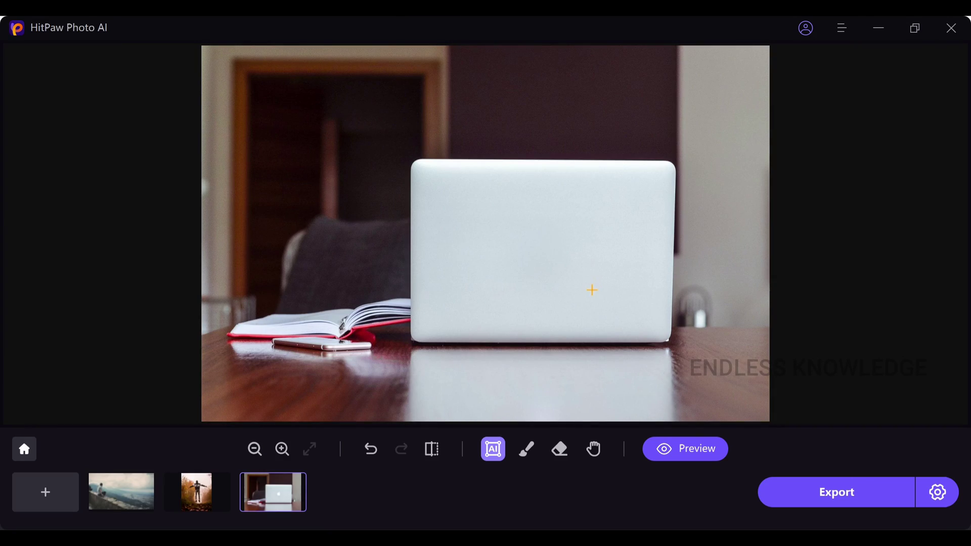
{"action": "left_click", "coordinate": [854, 496]}
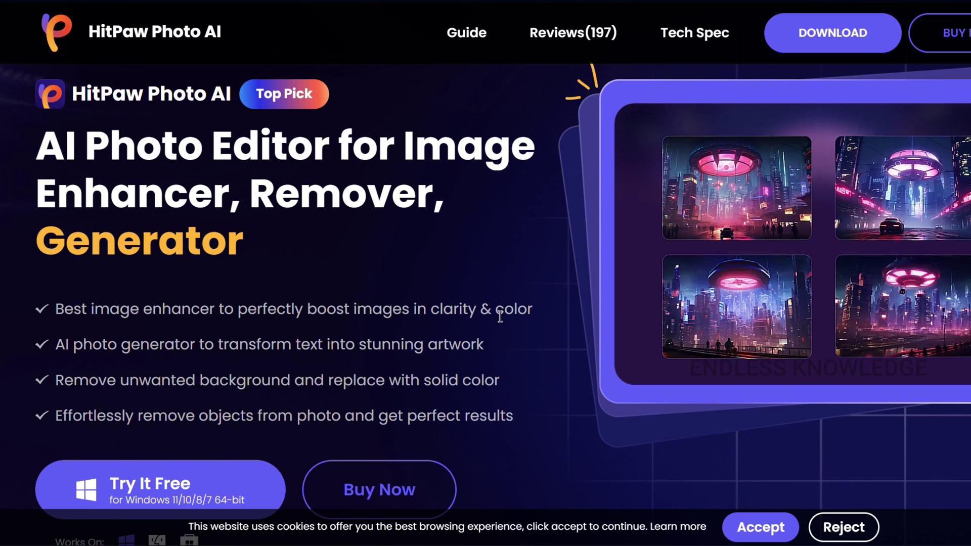
Step: Download the free Windows trial from the HitPaw Photo AI website and run the photo-ai.exe installer from the Music folder
{"action": "scroll", "coordinate": [484, 289], "scroll_direction": "down", "scroll_amount": 2}
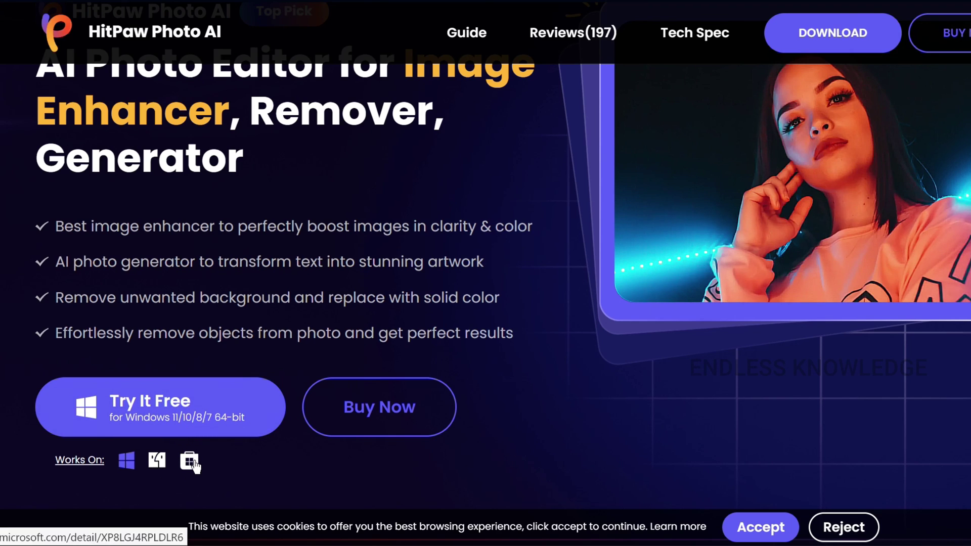
{"action": "left_click", "coordinate": [178, 411]}
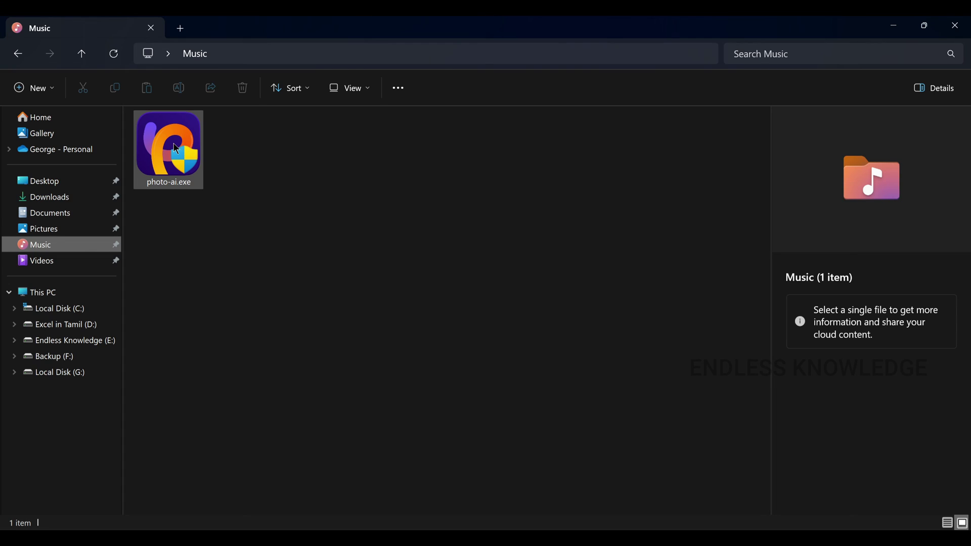
{"action": "double_click", "coordinate": [177, 148]}
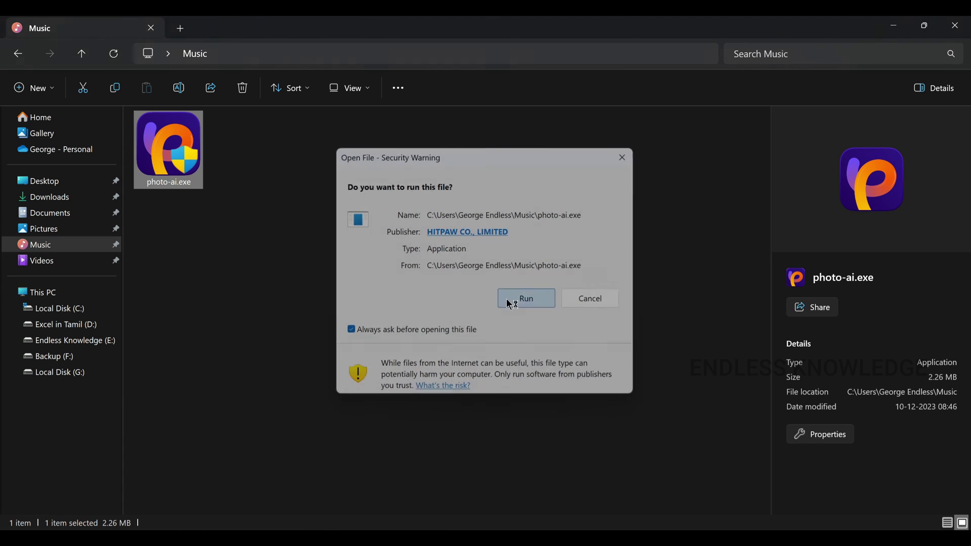
{"action": "left_click", "coordinate": [506, 300]}
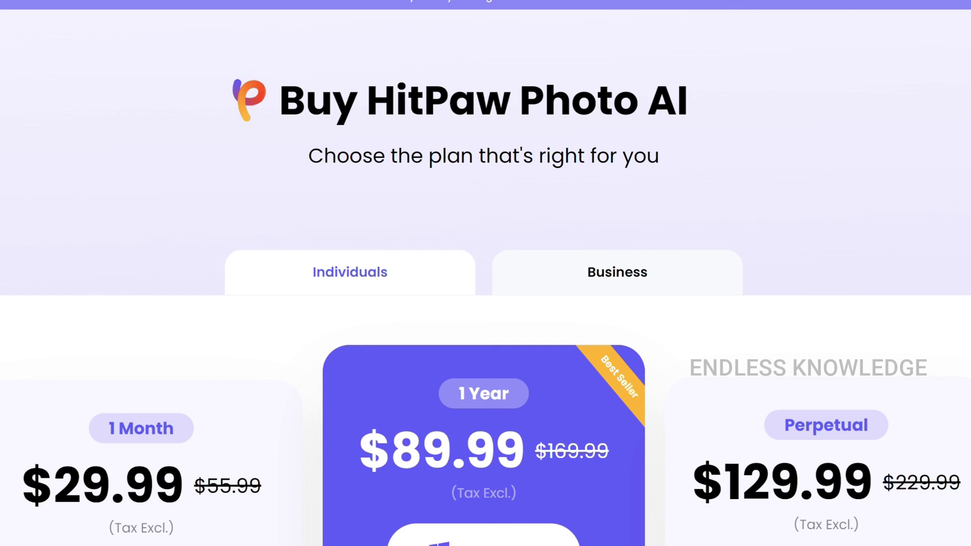
Step: Examine the Business plan and the Individuals pricing plans on the HitPaw Photo AI purchase page
{"action": "left_click", "coordinate": [650, 276]}
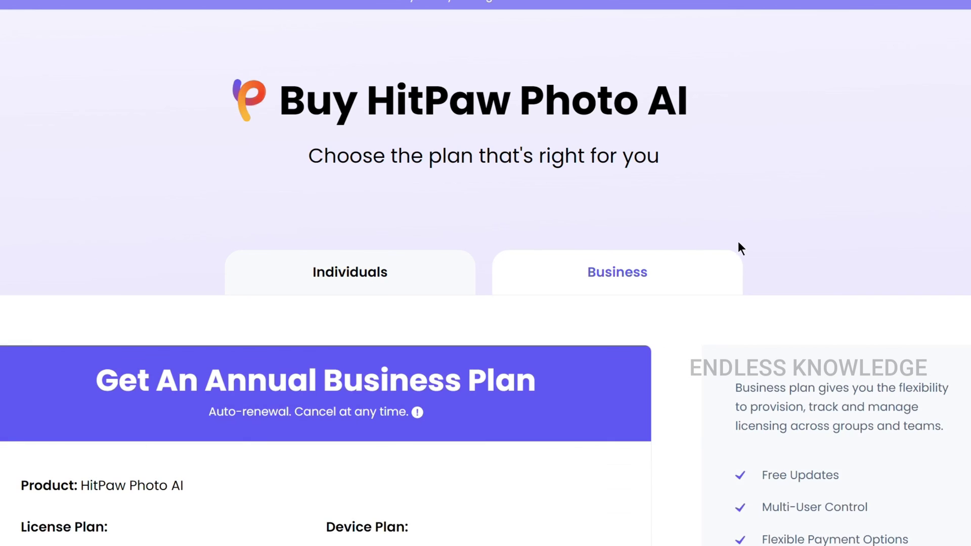
{"action": "scroll", "coordinate": [739, 243], "scroll_direction": "down", "scroll_amount": 5}
{"action": "scroll", "coordinate": [715, 243], "scroll_direction": "up", "scroll_amount": 2}
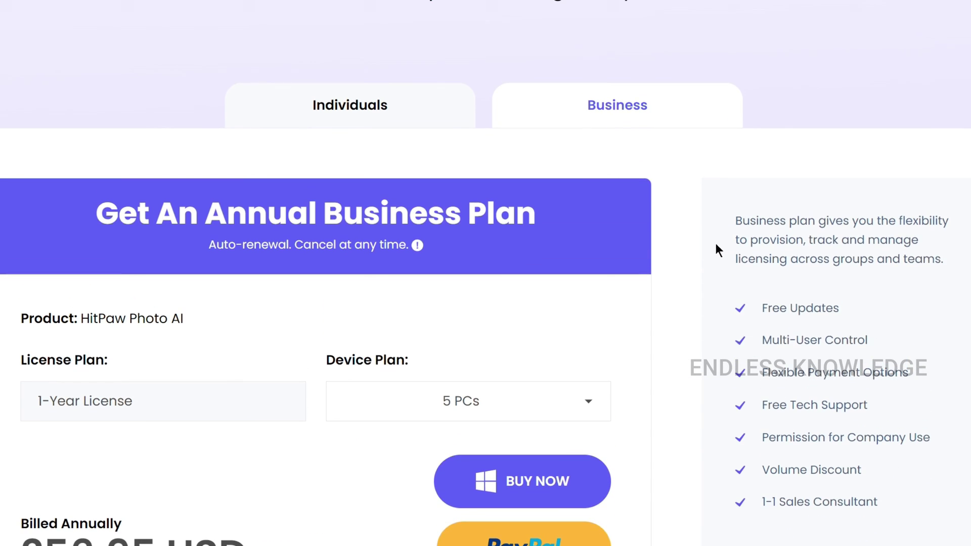
{"action": "left_click", "coordinate": [385, 107]}
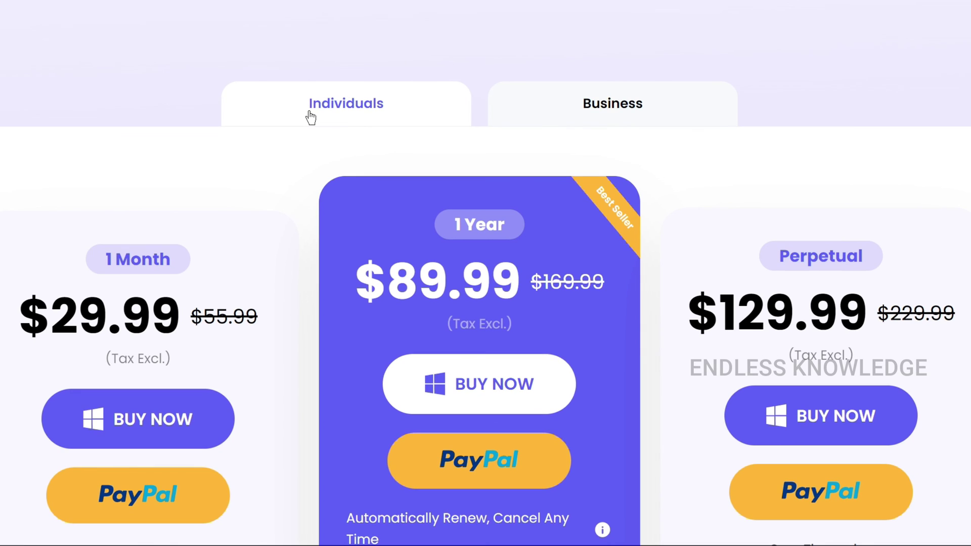
{"action": "scroll", "coordinate": [47, 145], "scroll_direction": "down", "scroll_amount": 3}
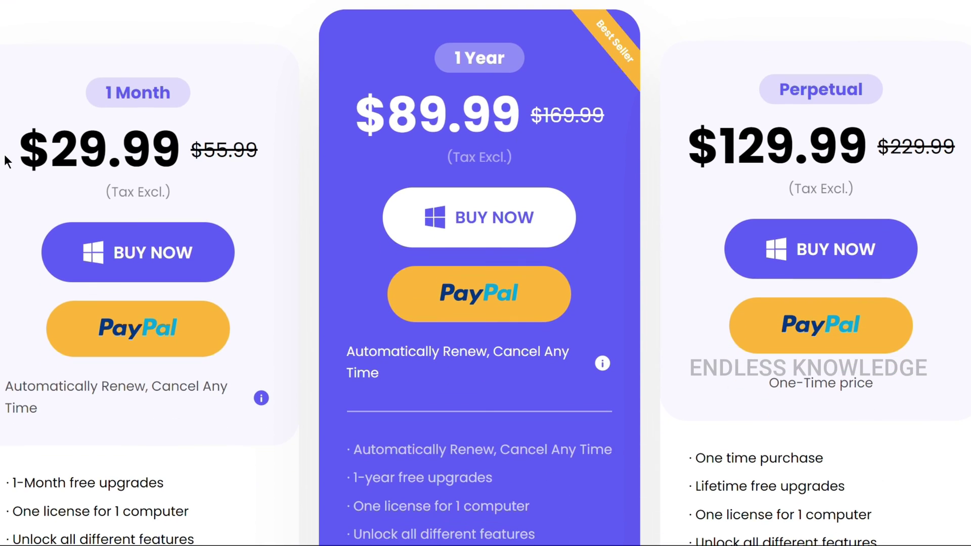